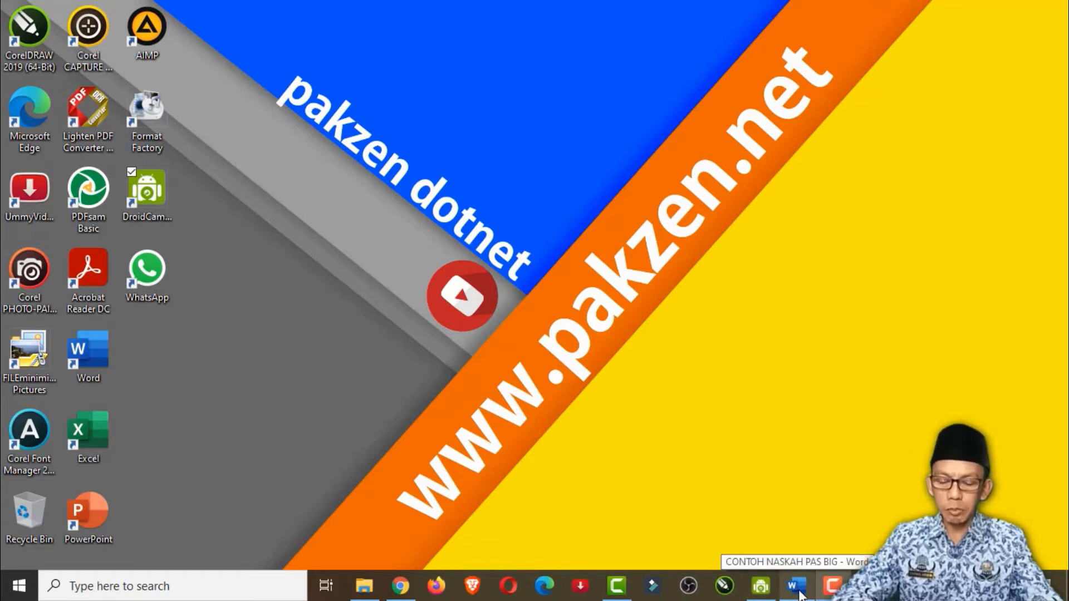
Step: Switch to the open Word document CONTOH NASKAH PAS BIG and look through its multiple-choice questions
left_click(799, 590)
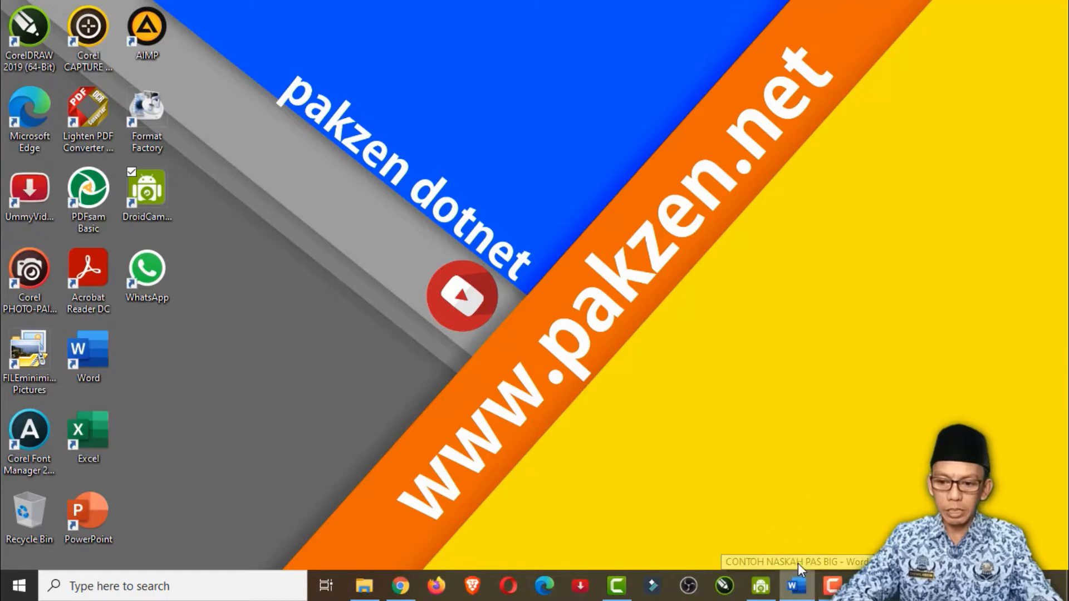
scroll(501, 418, "down", 5)
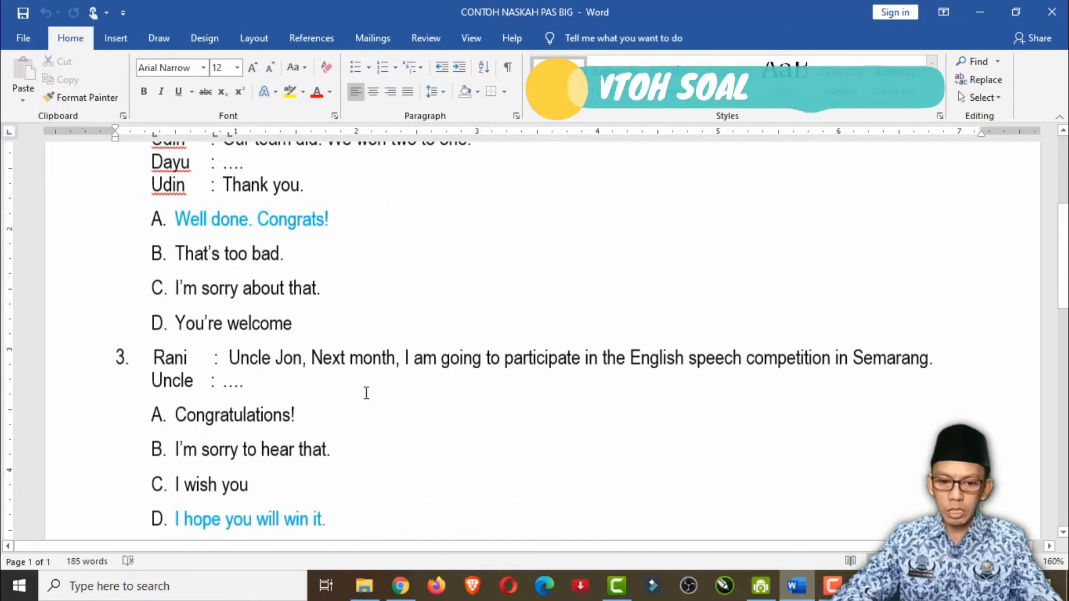
scroll(501, 415, "up", 6)
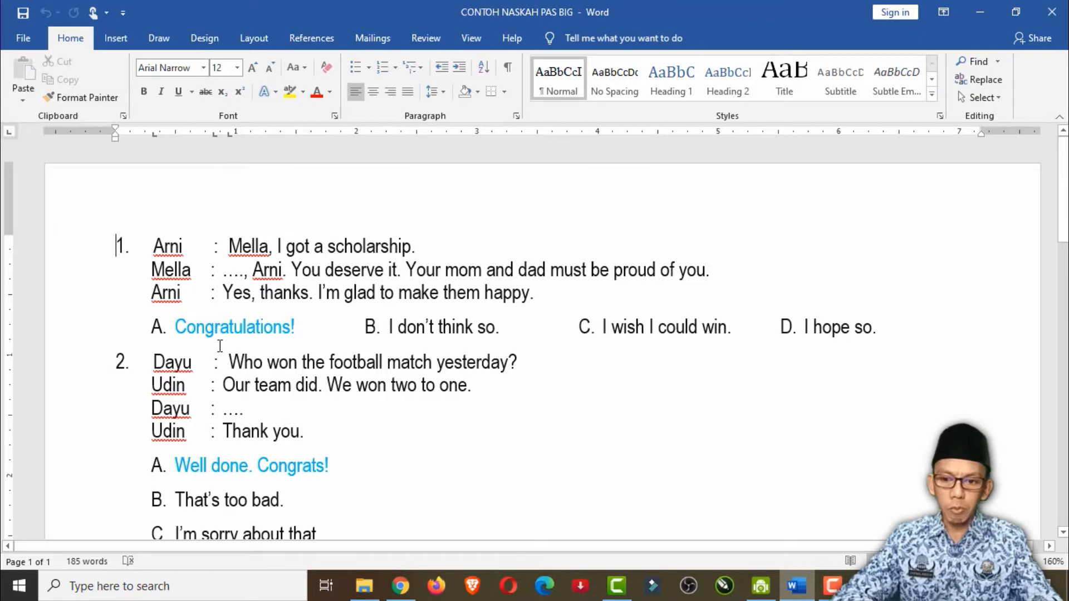
scroll(255, 324, "down", 4)
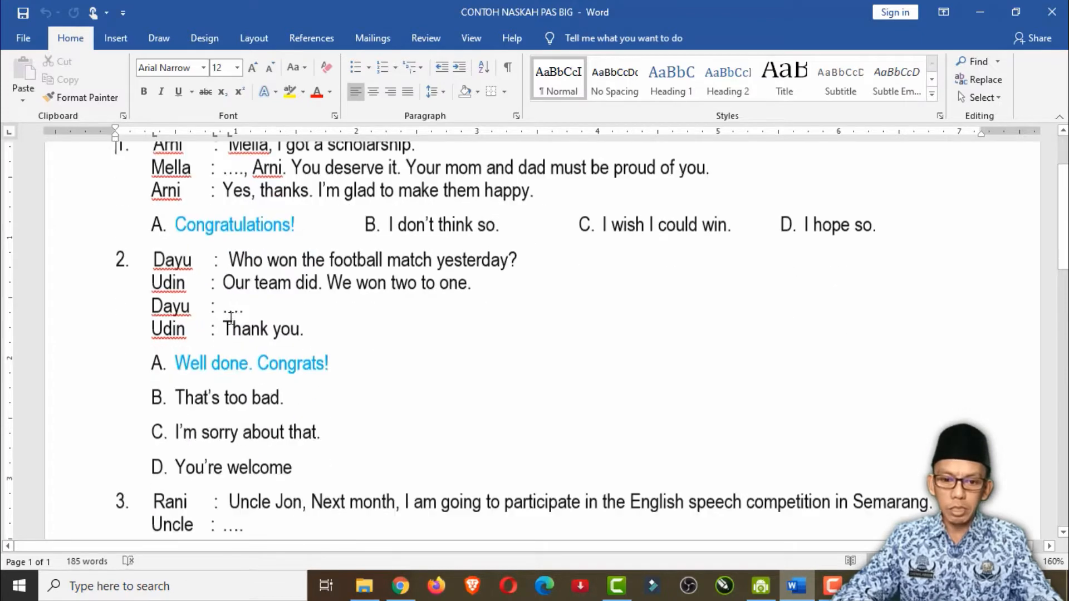
scroll(256, 324, "down", 3)
scroll(334, 362, "up", 7)
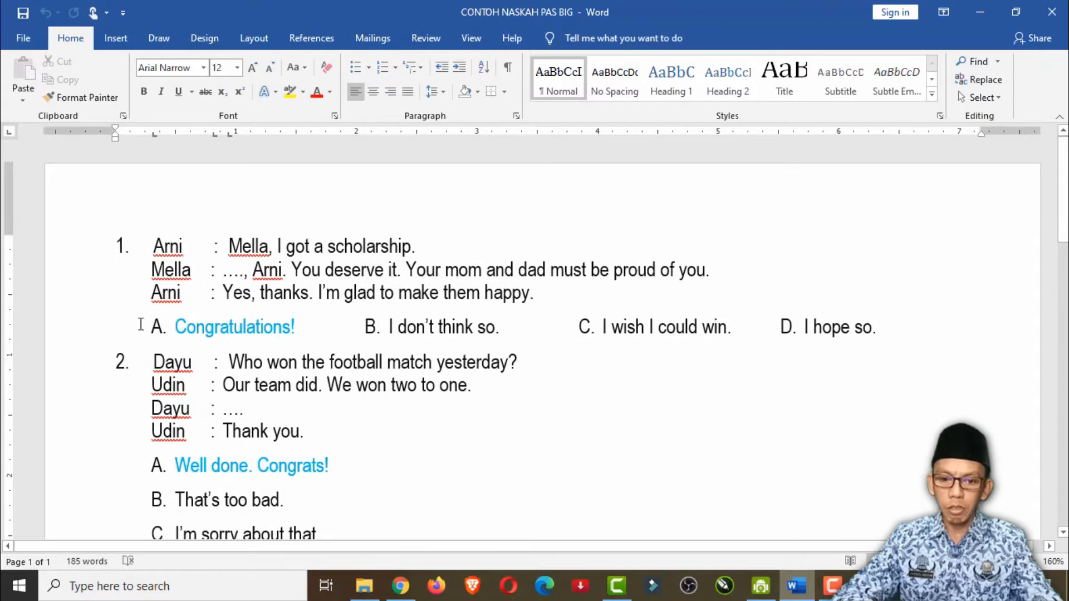
Step: Check whether the answer options of question 1 and the numbers of questions 1 and 2 are typed manually
left_click(84, 334)
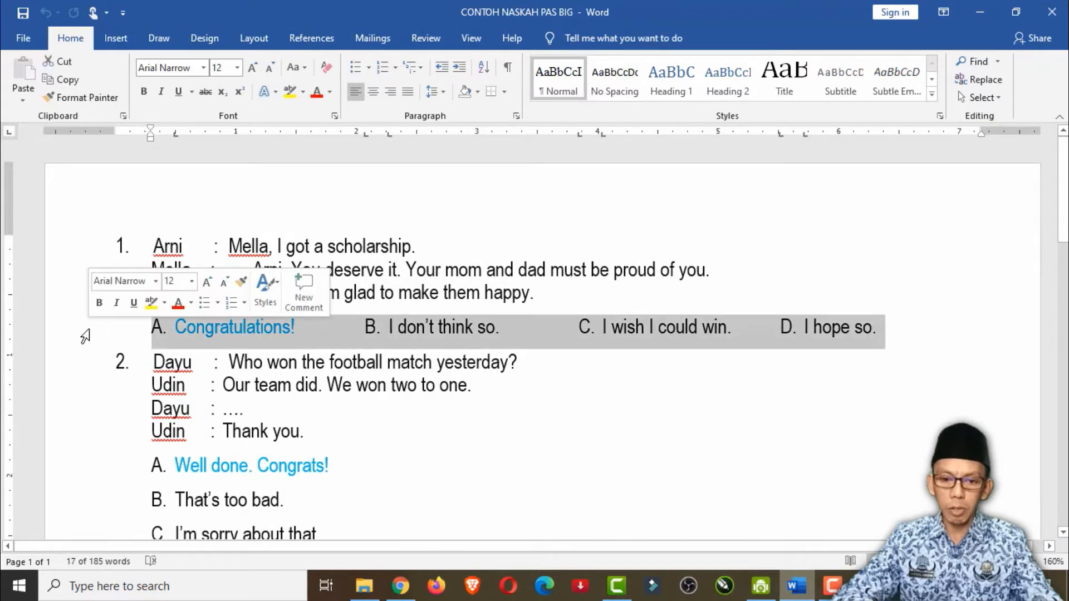
left_click(205, 336)
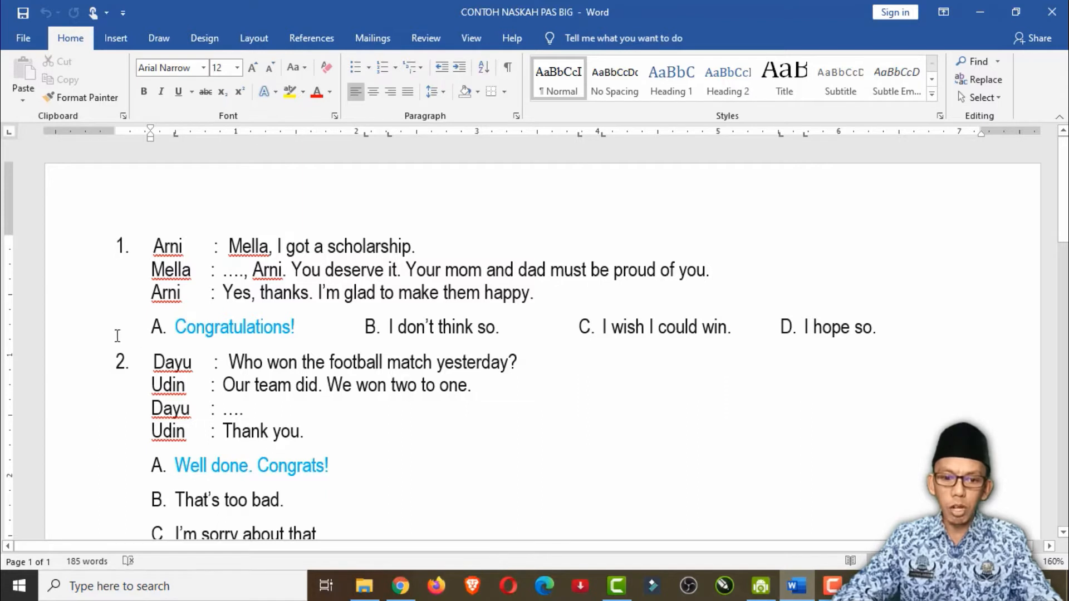
left_click(89, 341)
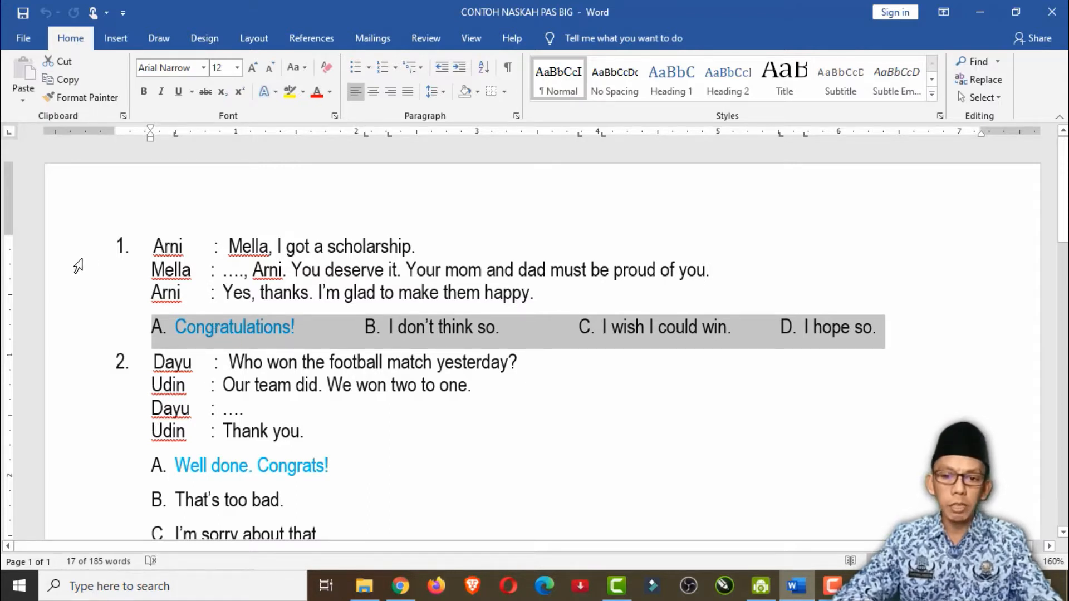
left_click(85, 255)
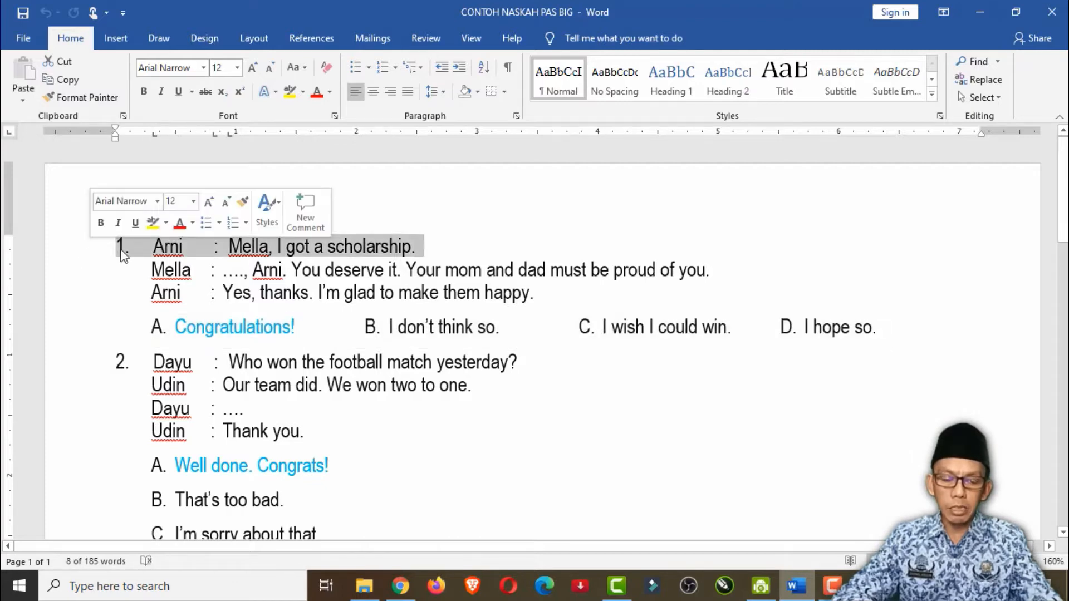
left_click(123, 250)
left_click(115, 362)
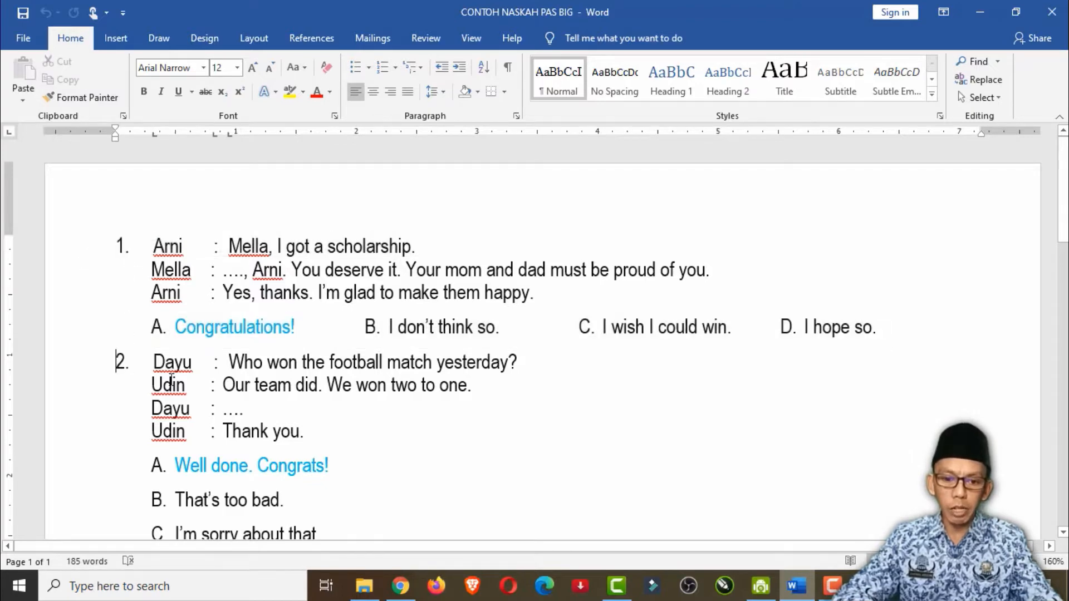
scroll(170, 384, "down", 5)
scroll(162, 259, "up", 5)
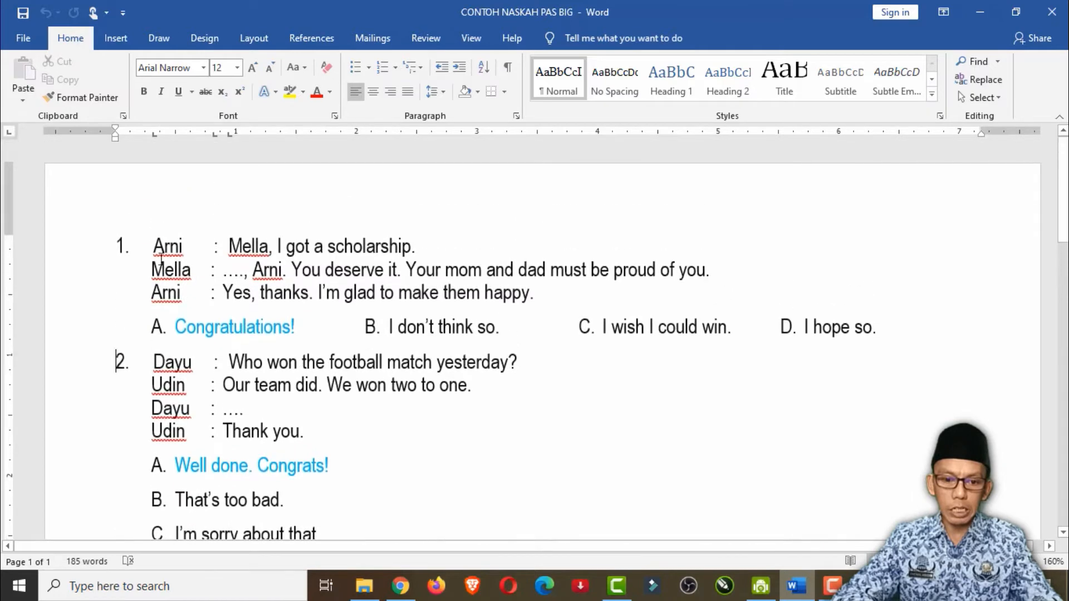
double_click(119, 246)
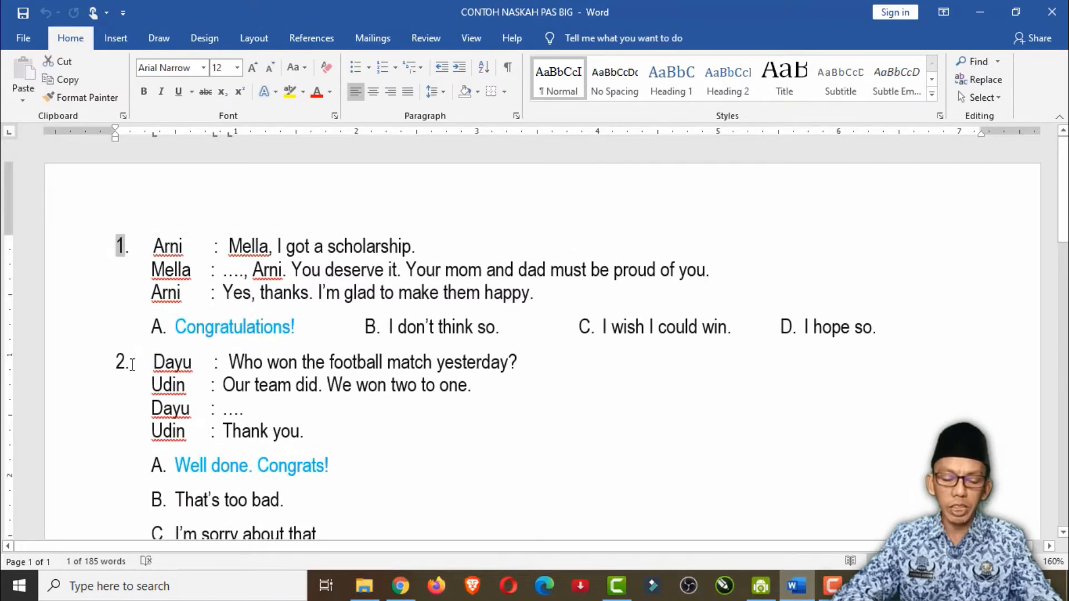
double_click(123, 363)
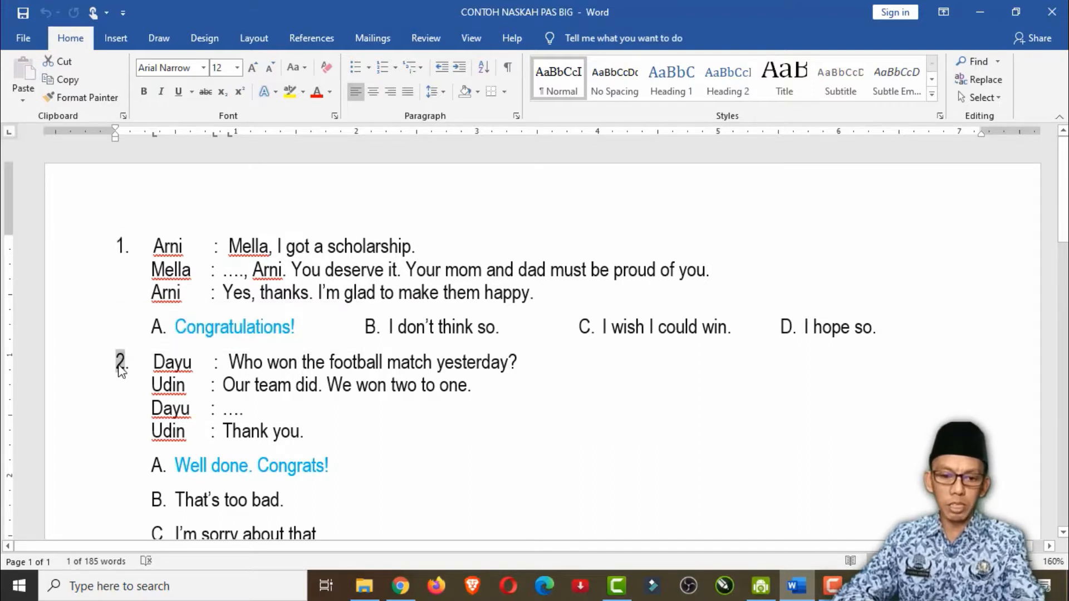
Step: Try retyping the manual number of question 2 as 3 and as 29, and restore it to 2
type("3")
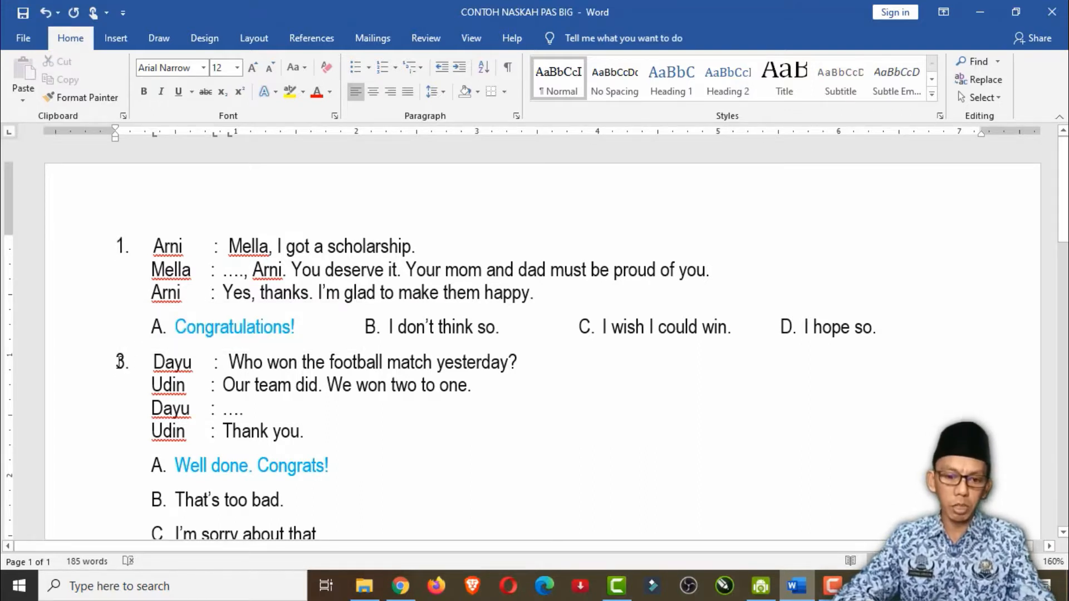
double_click(121, 362)
type("2")
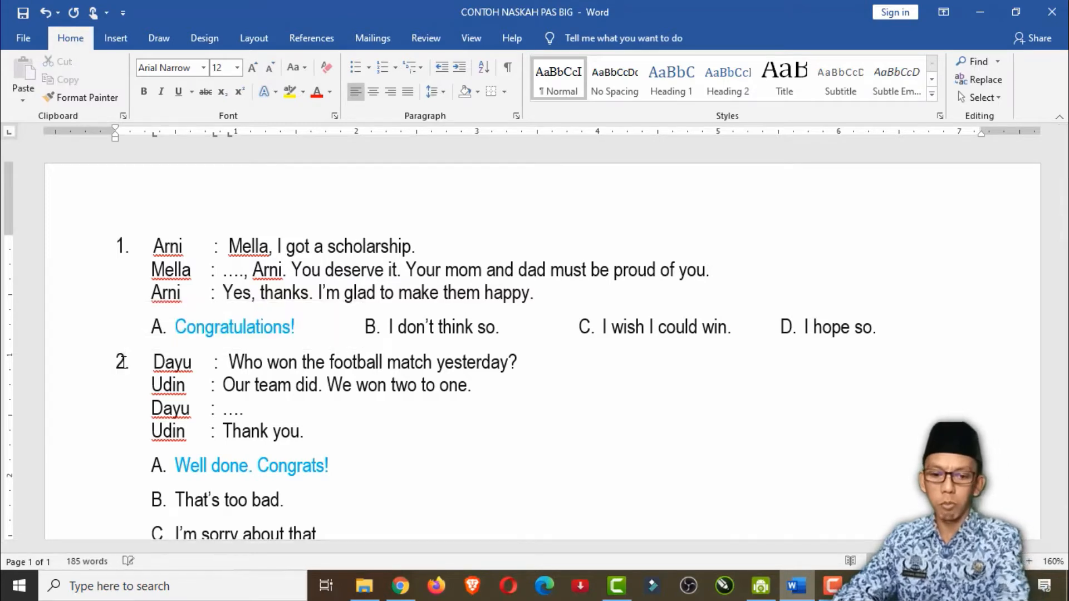
type("9")
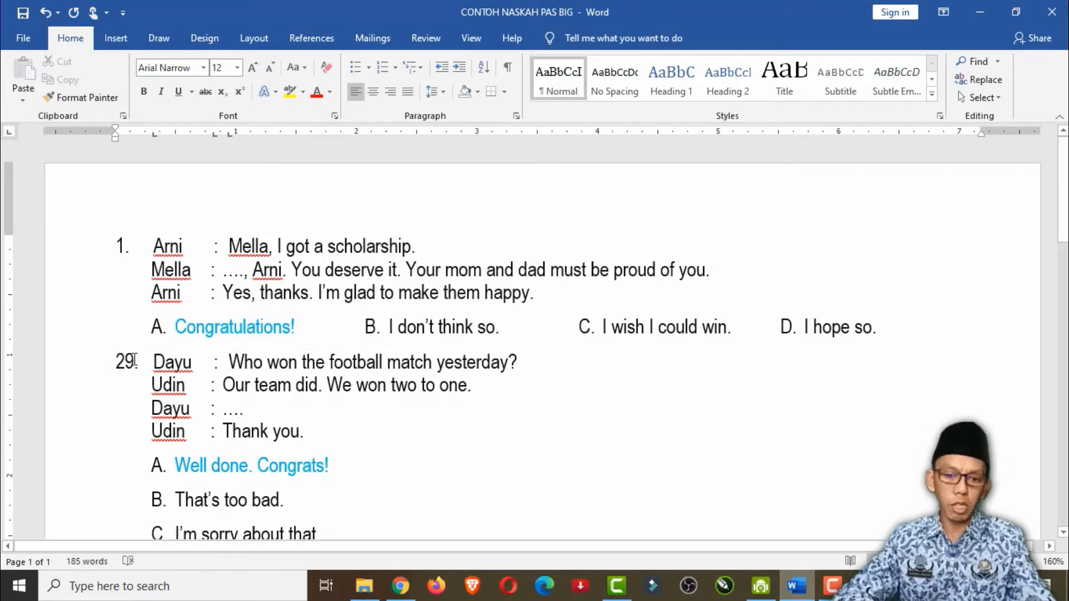
left_click_drag(135, 361, 115, 362)
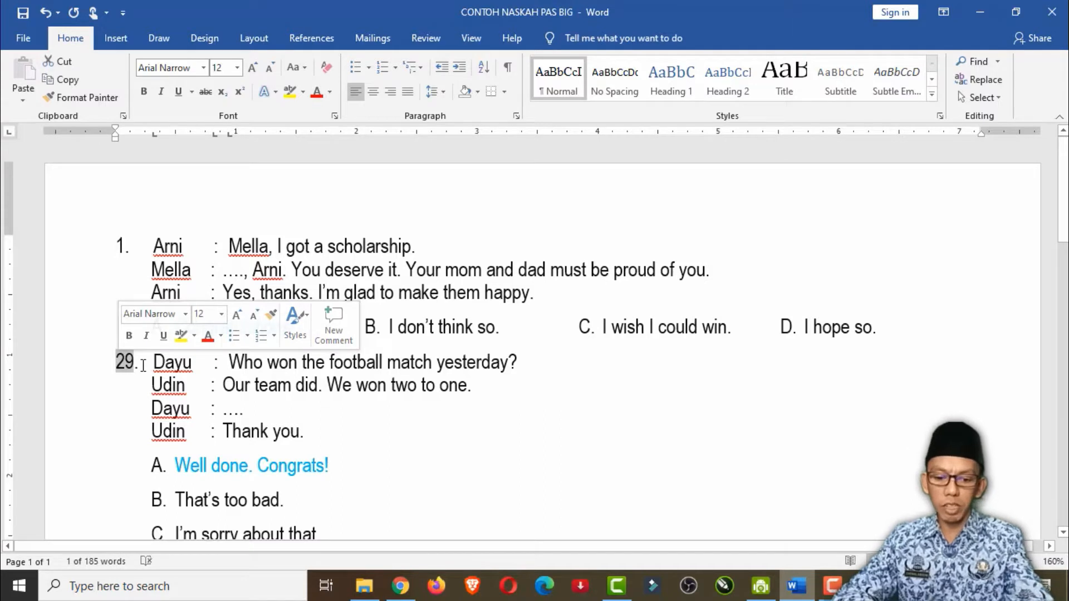
type("2")
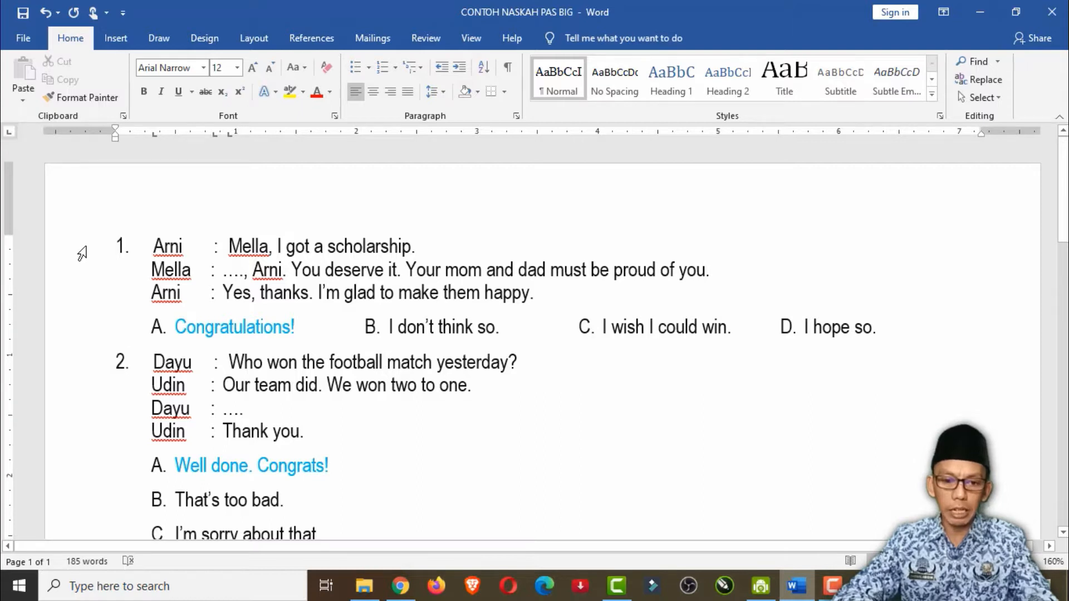
Step: Apply automatic 1., 2., 3. numbering to the opening line of question 1 and remove its manually typed number
left_click(82, 253)
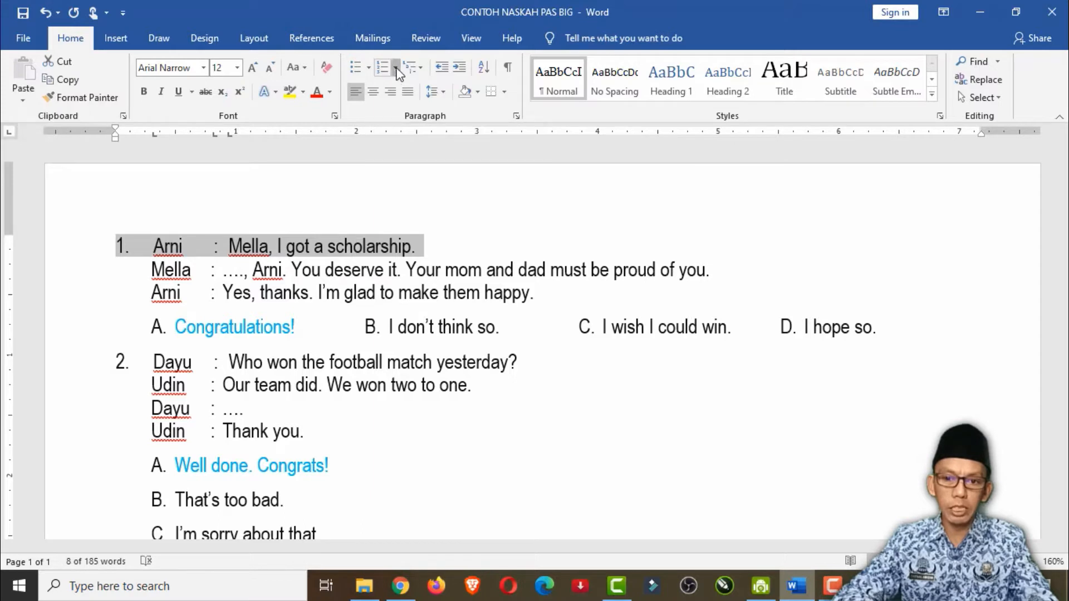
left_click(397, 67)
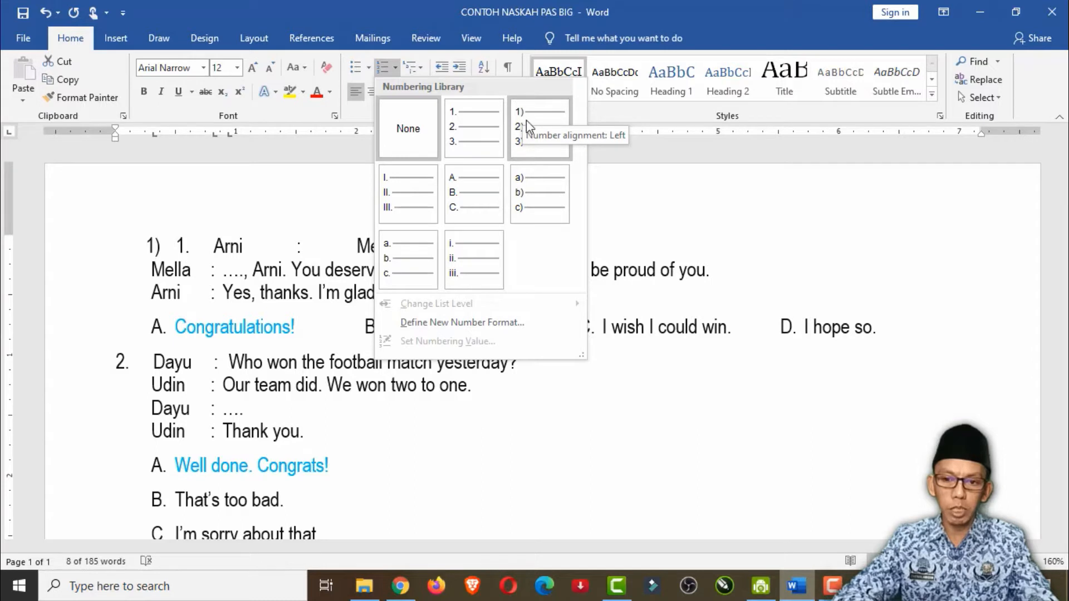
left_click(468, 133)
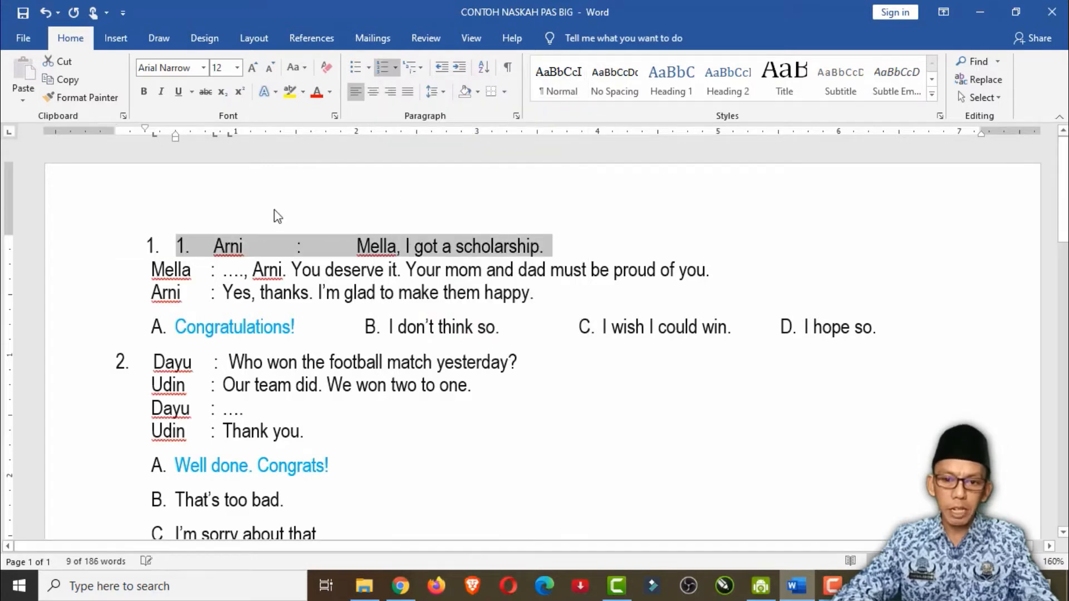
left_click(151, 247)
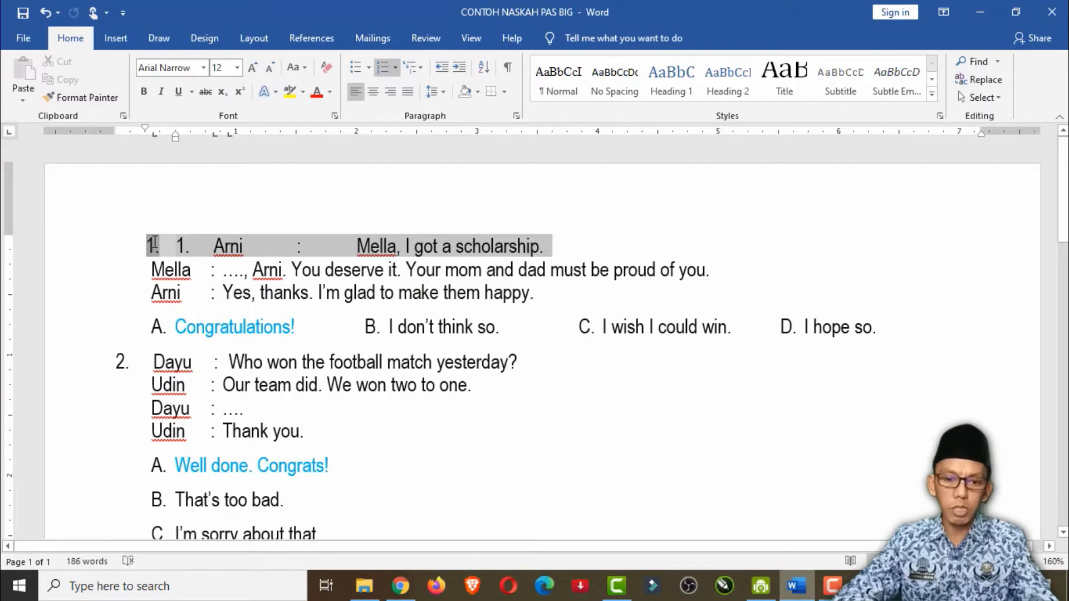
left_click(182, 246)
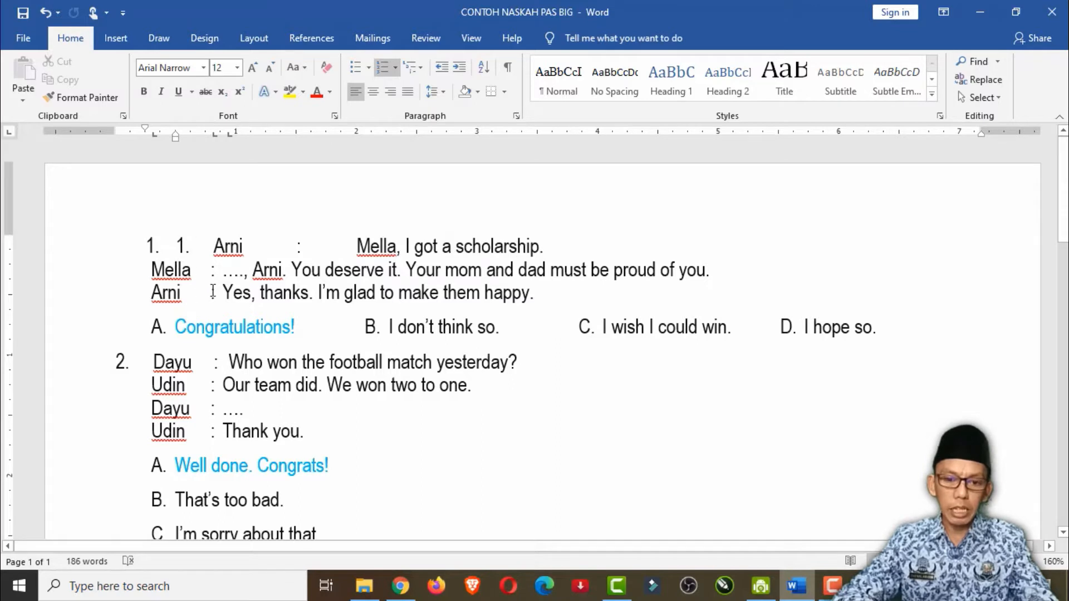
key("ctrl+z")
key("ctrl+z")
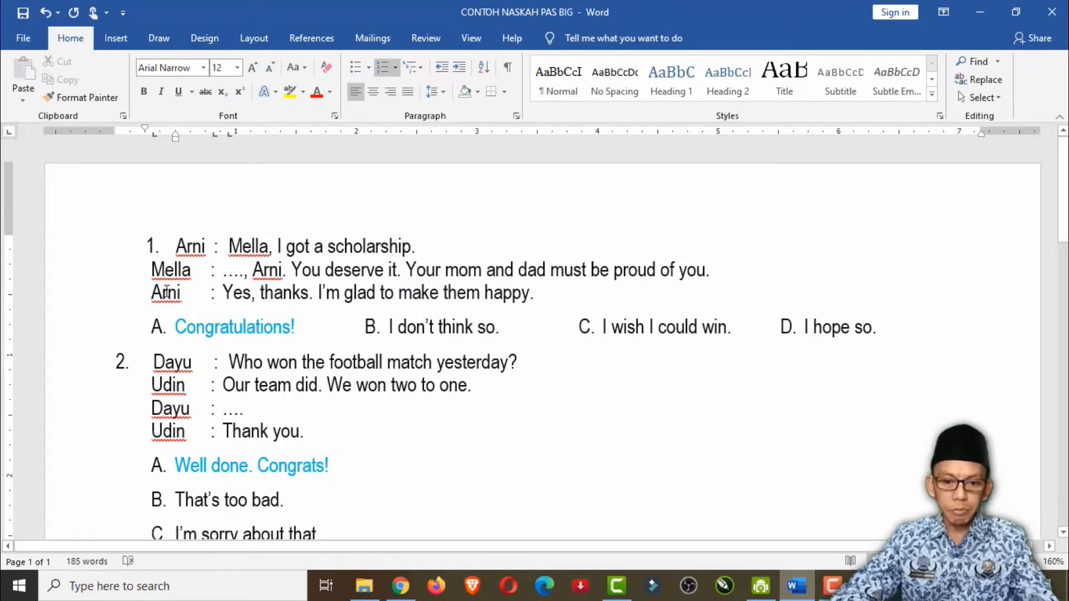
Step: Compare the automatic number of question 1 with the manually typed number of question 2
left_click(77, 249)
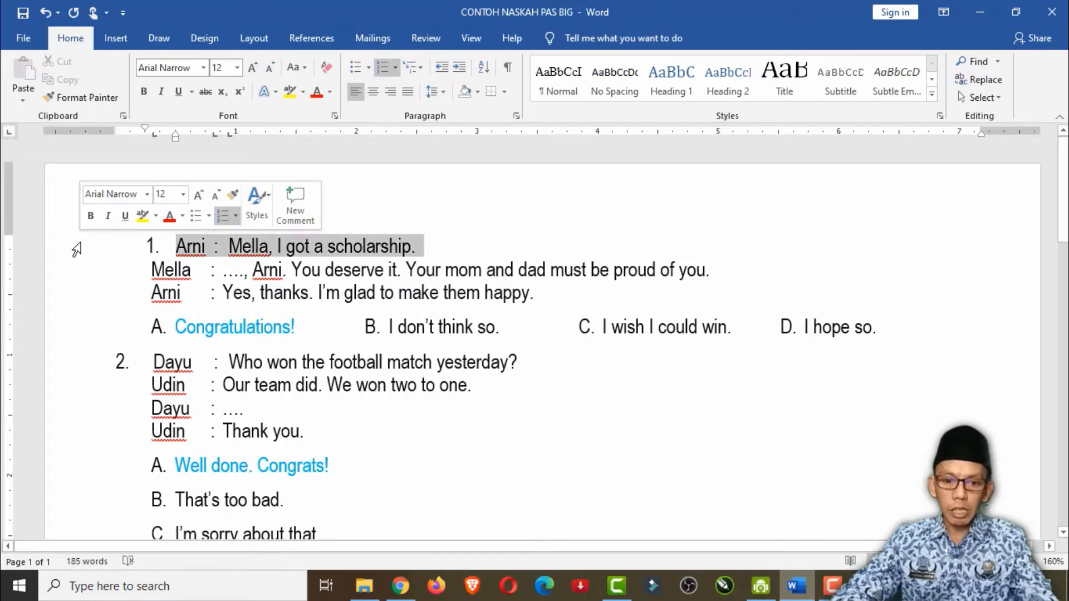
left_click(90, 373)
left_click(157, 246)
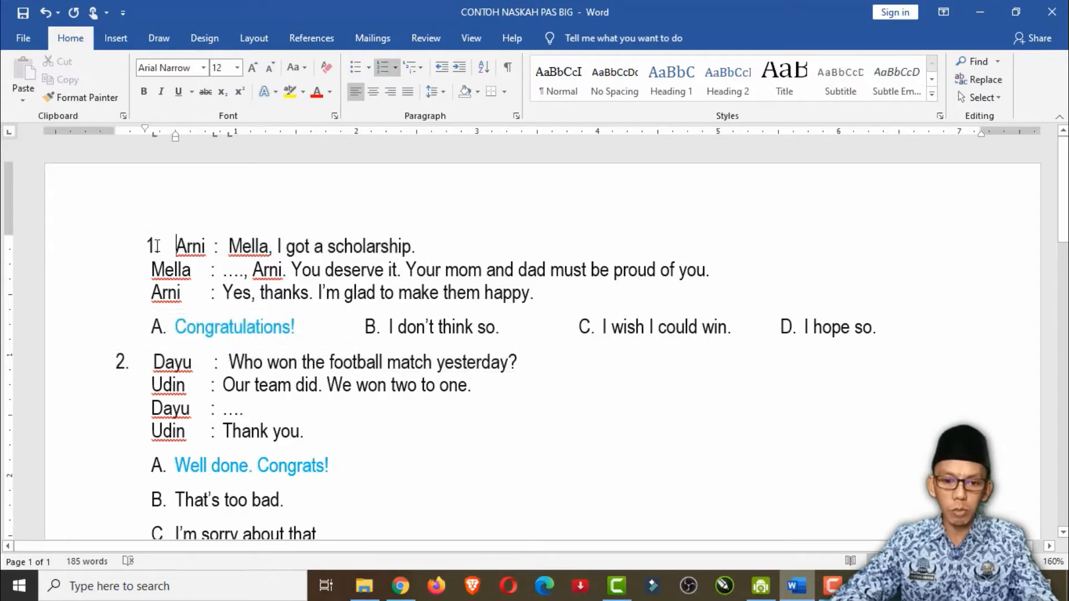
left_click(151, 245)
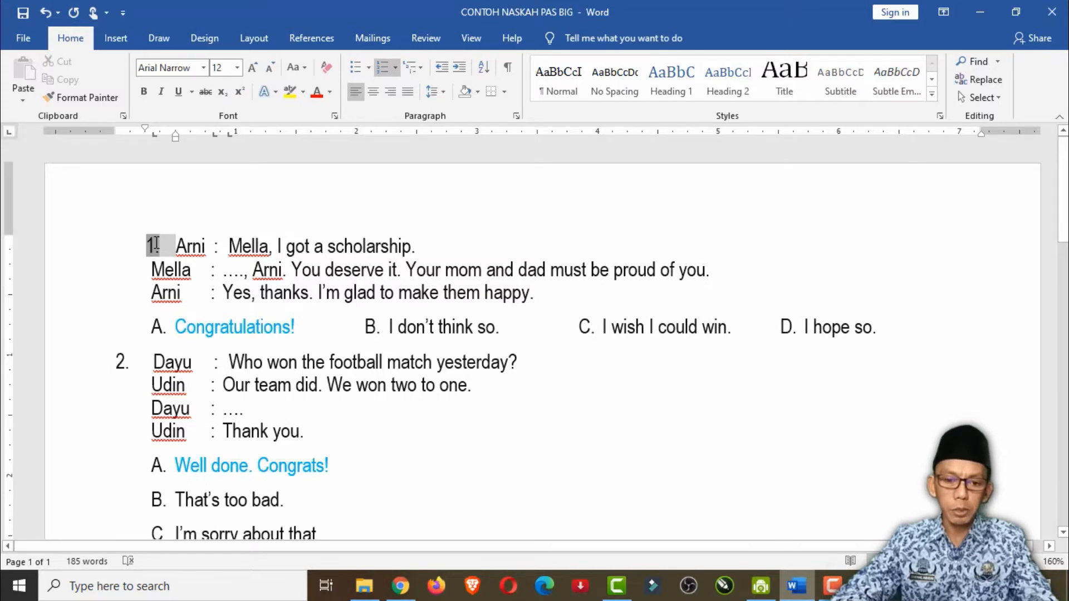
left_click(120, 363)
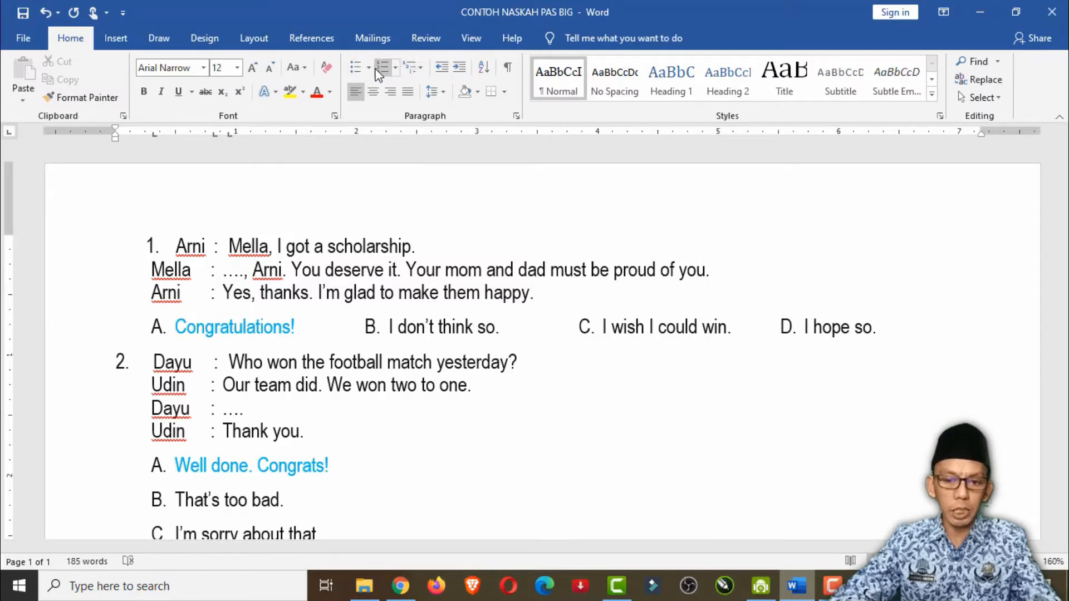
Step: Copy the automatic numbering format of question 1 to the opening lines of questions 2, 3 and 4 with Format Painter
left_click(69, 253)
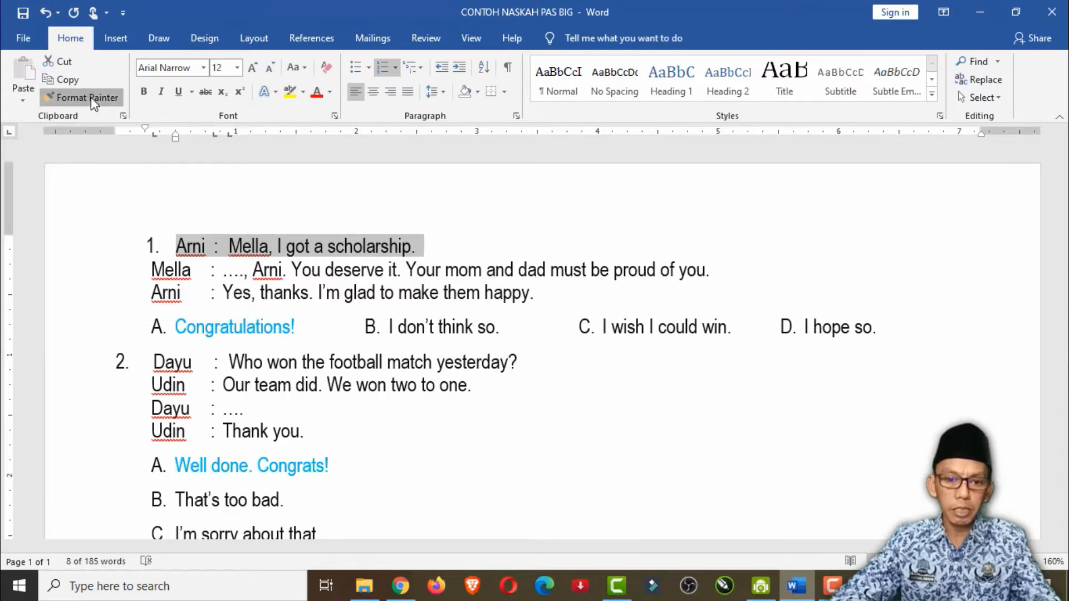
left_click(91, 98)
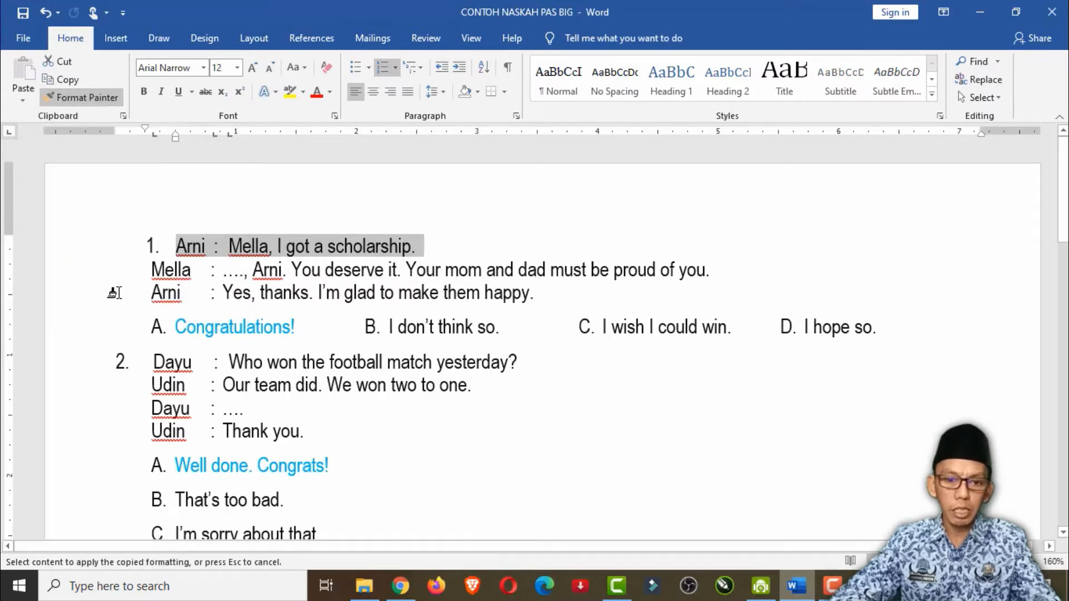
left_click(71, 371)
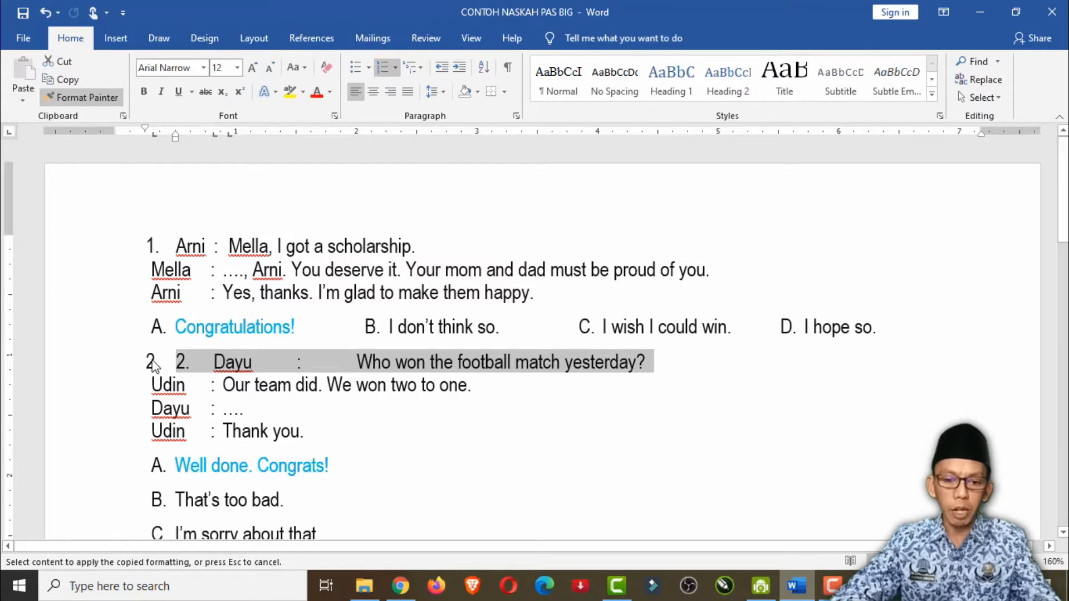
scroll(149, 363, "down", 4)
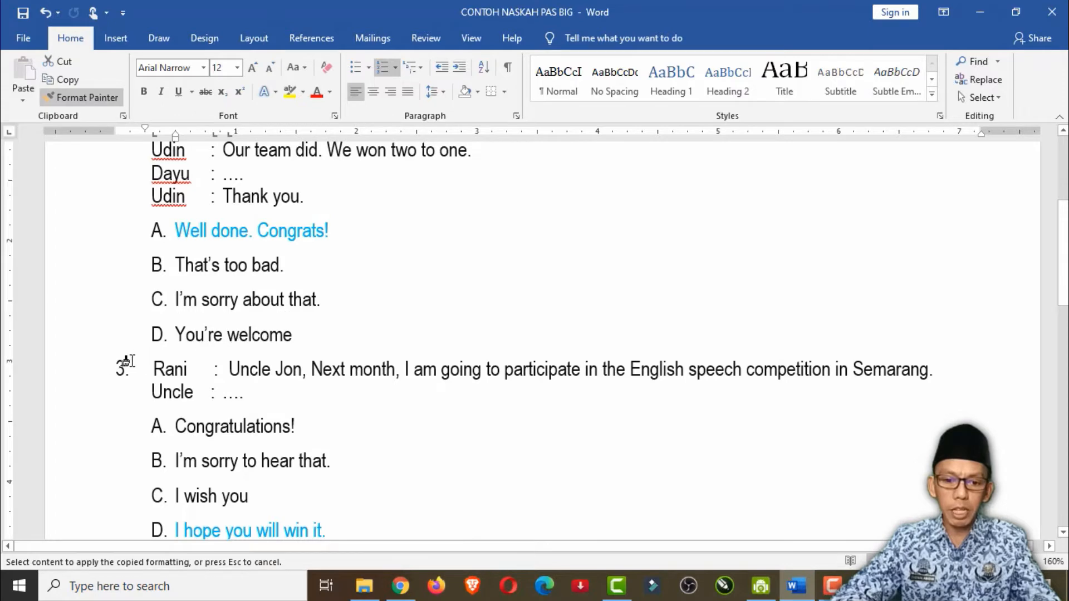
left_click(74, 378)
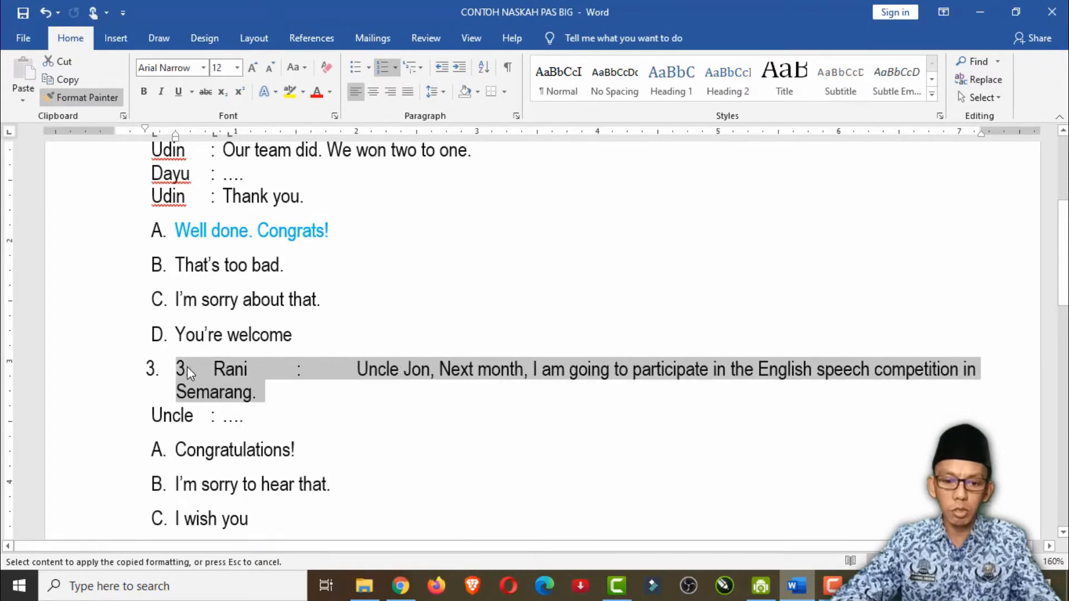
scroll(187, 370, "down", 5)
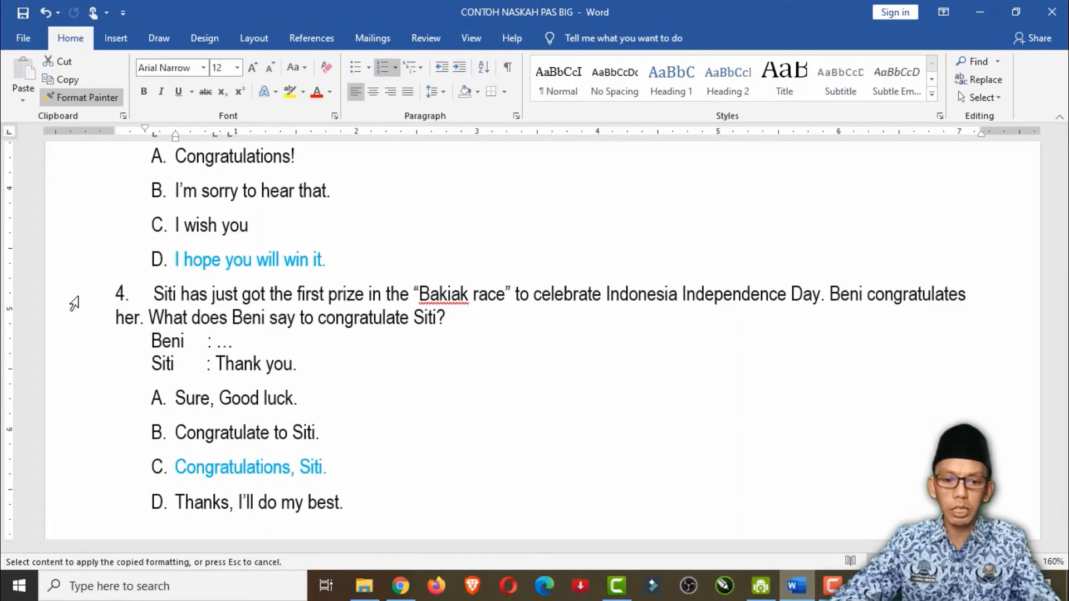
left_click_drag(72, 302, 76, 319)
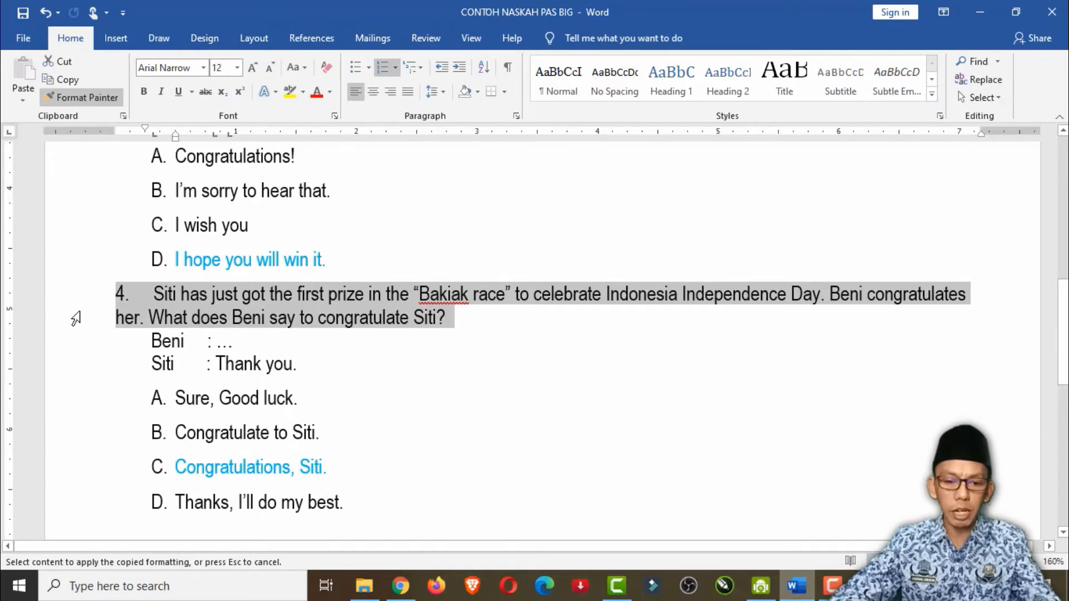
Step: Apply the copied numbering format to the opening line of question 4 and remove the manually typed number of question 2
left_click_drag(76, 318, 76, 319)
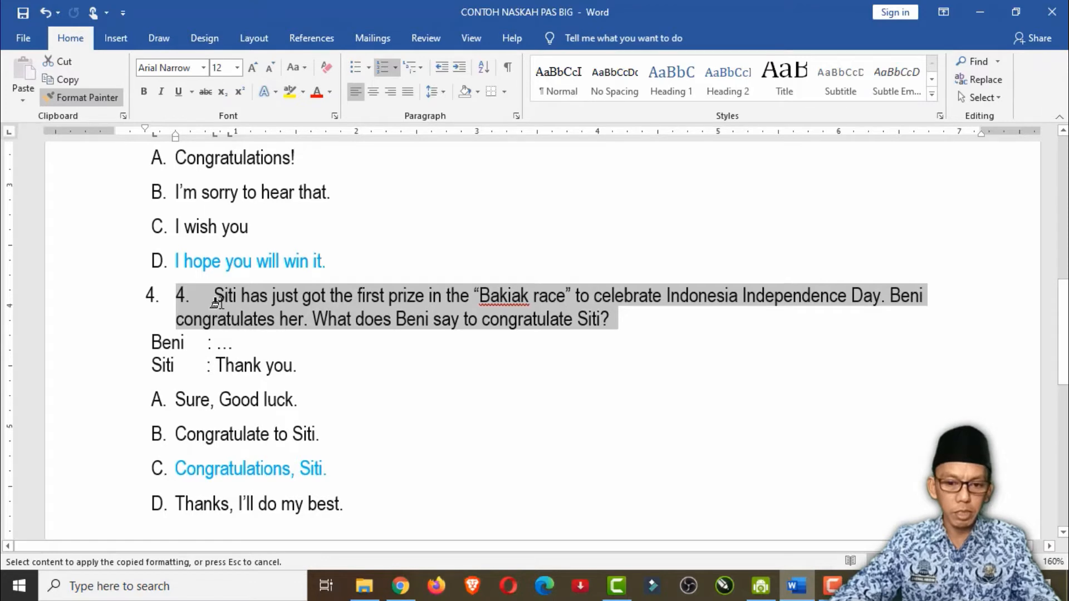
scroll(181, 296, "up", 15)
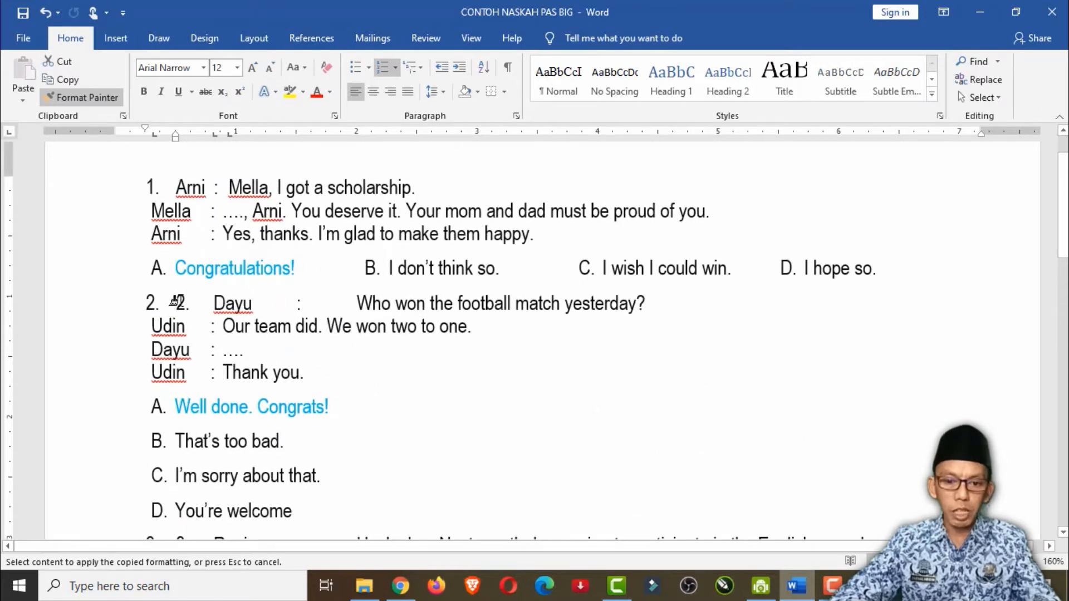
left_click(185, 302)
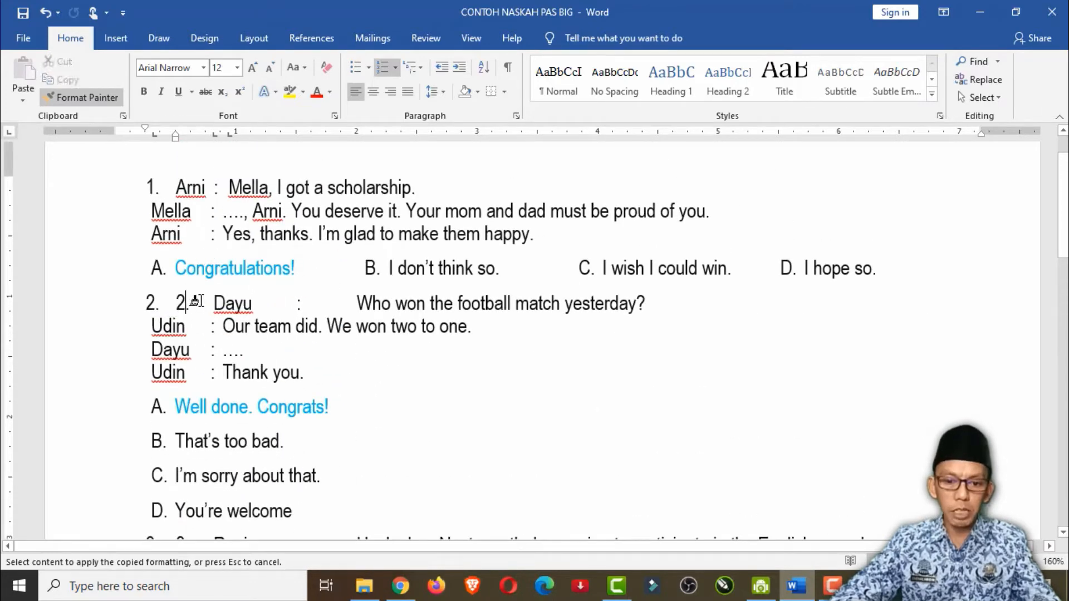
left_click(250, 313)
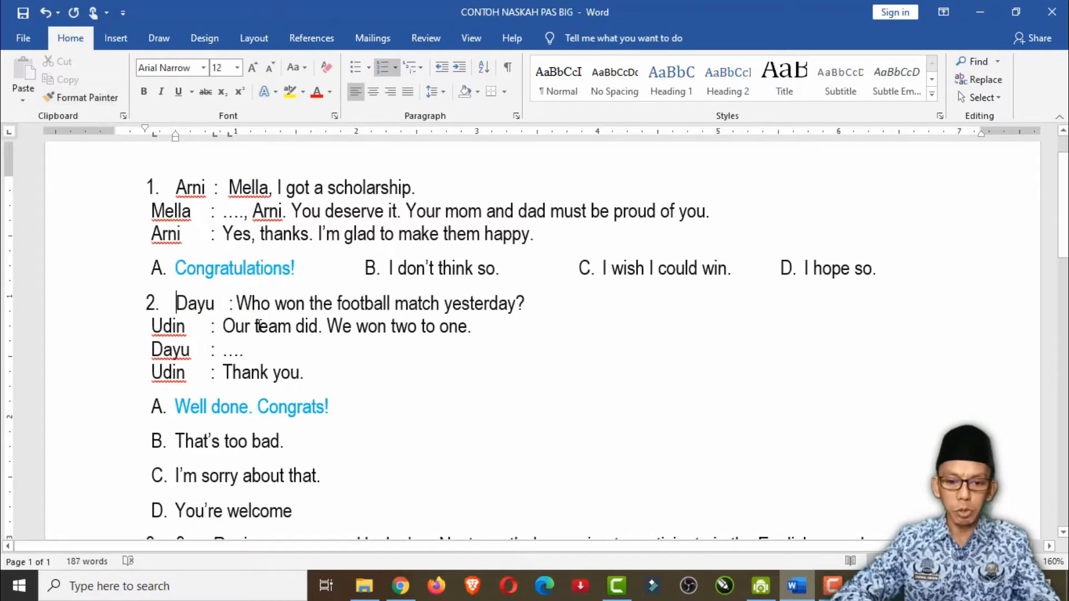
Step: Remove the manually typed numbers from the opening lines of questions 3 and 4
scroll(219, 310, "down", 4)
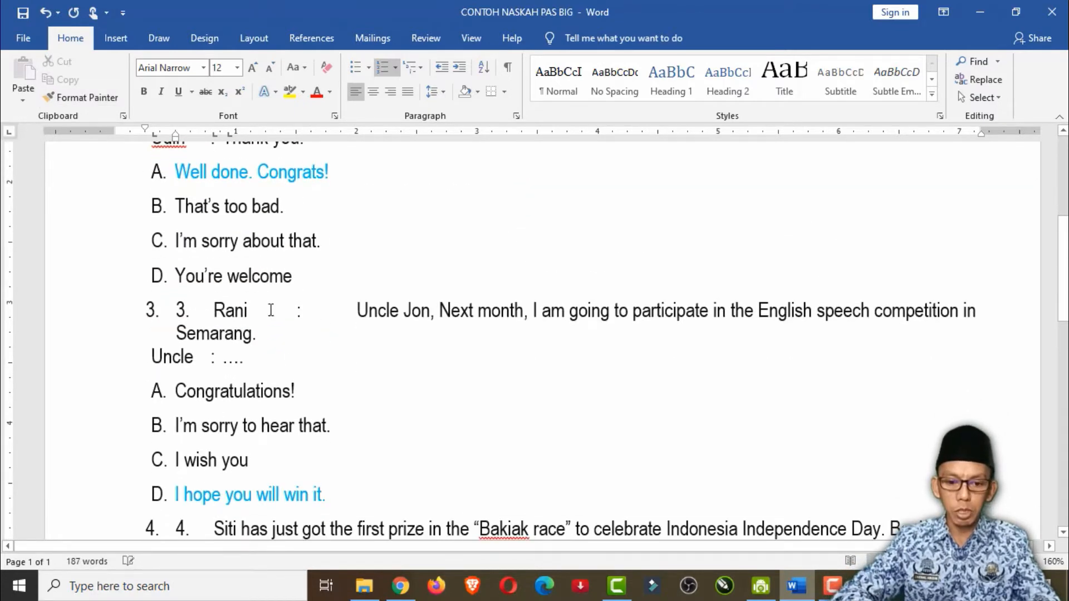
key("BackSpace")
key("BackSpace")
key("BackSpace")
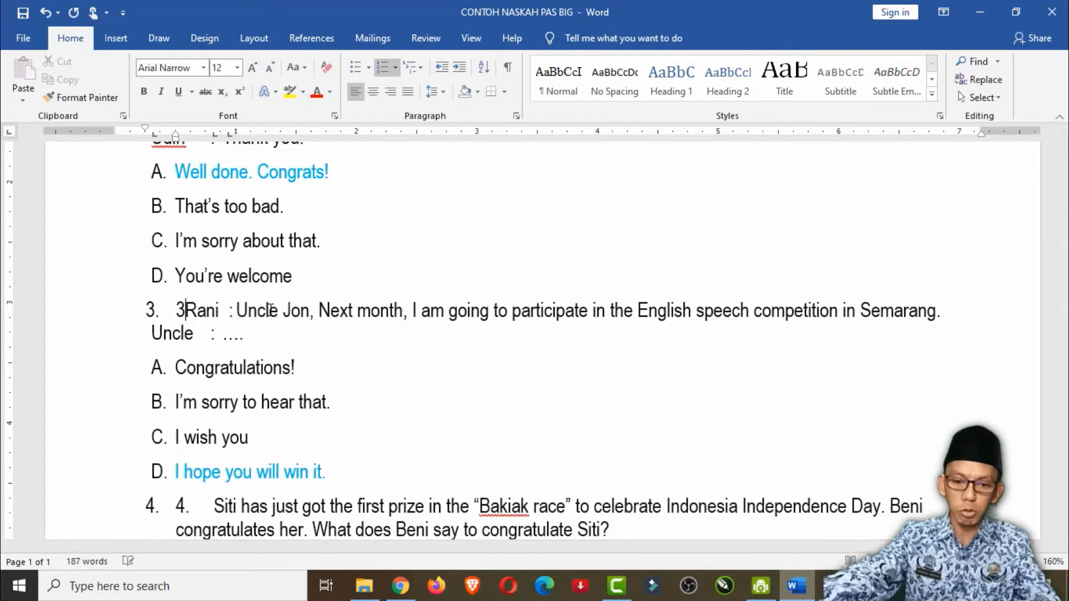
scroll(265, 367, "down", 3)
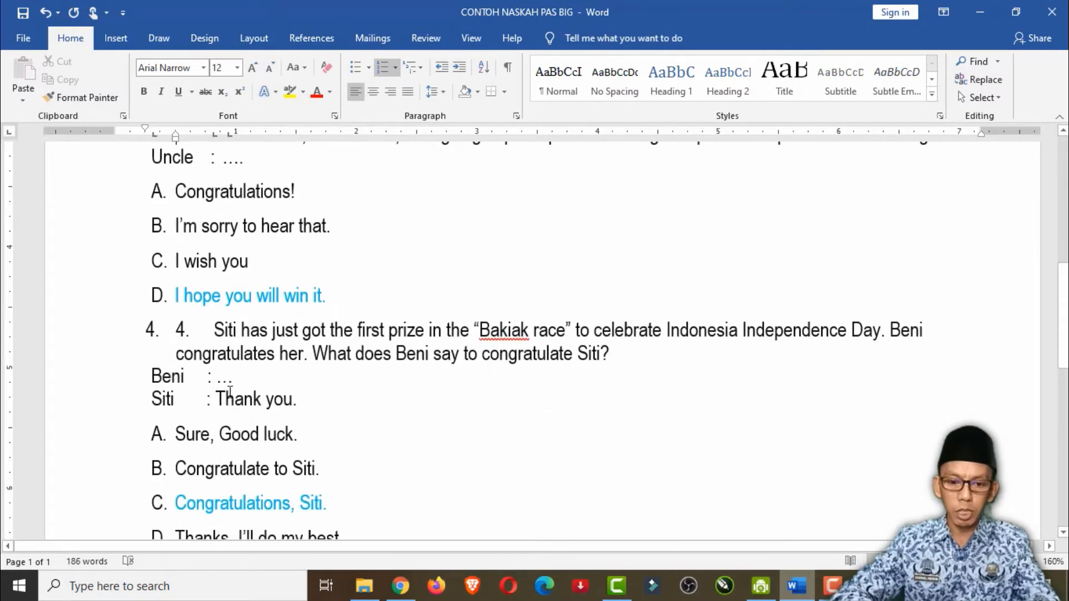
left_click(219, 331)
key("BackSpace")
key("BackSpace")
key("BackSpace")
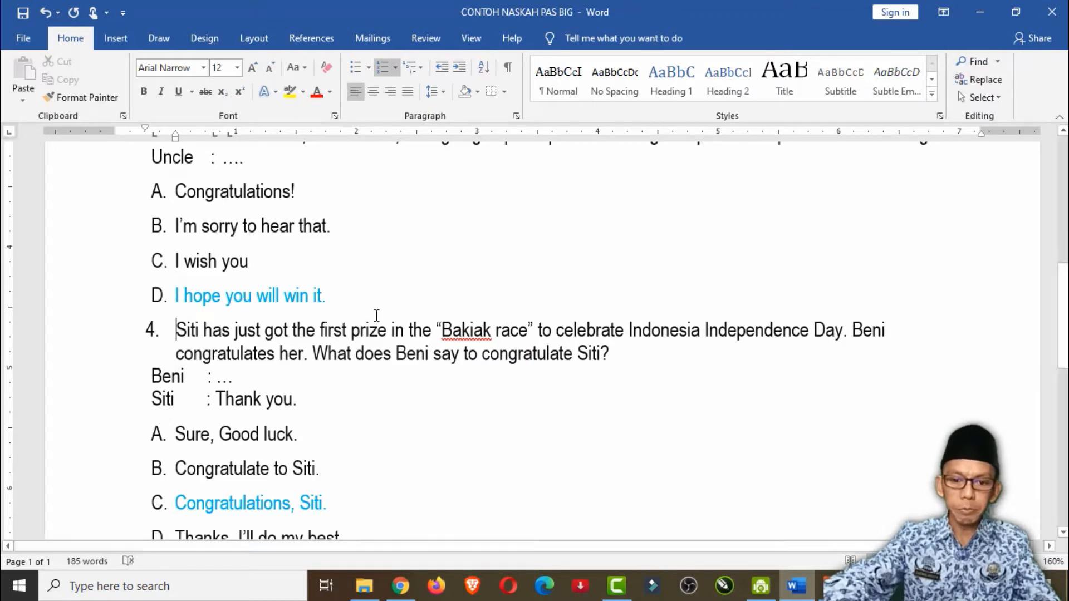
Step: Put answer options B, C and D of question 1 each on a separate line below option A
scroll(301, 320, "up", 2)
scroll(212, 347, "up", 8)
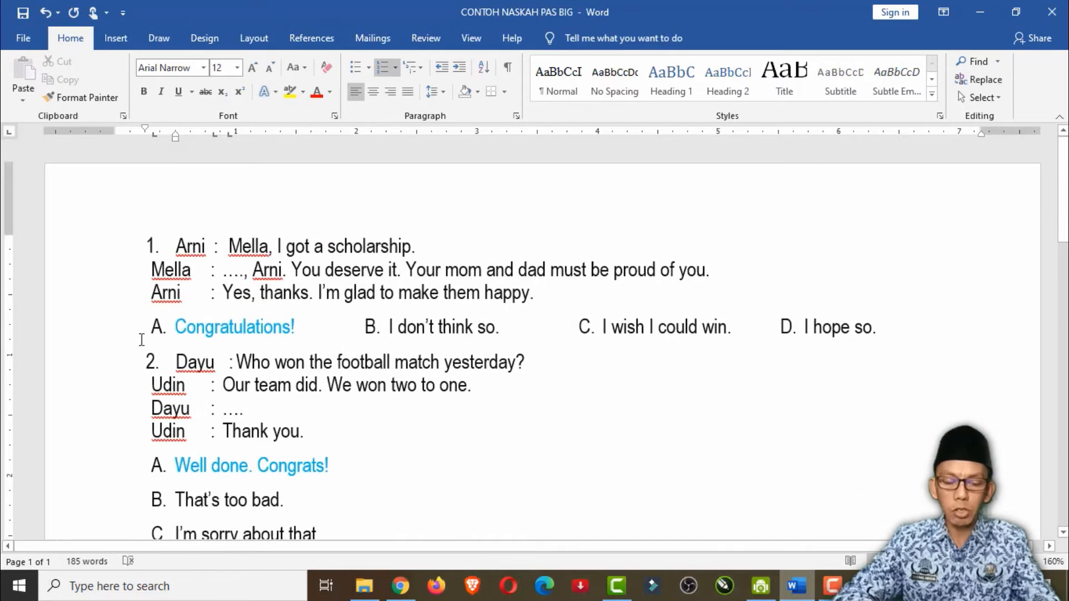
left_click(82, 336)
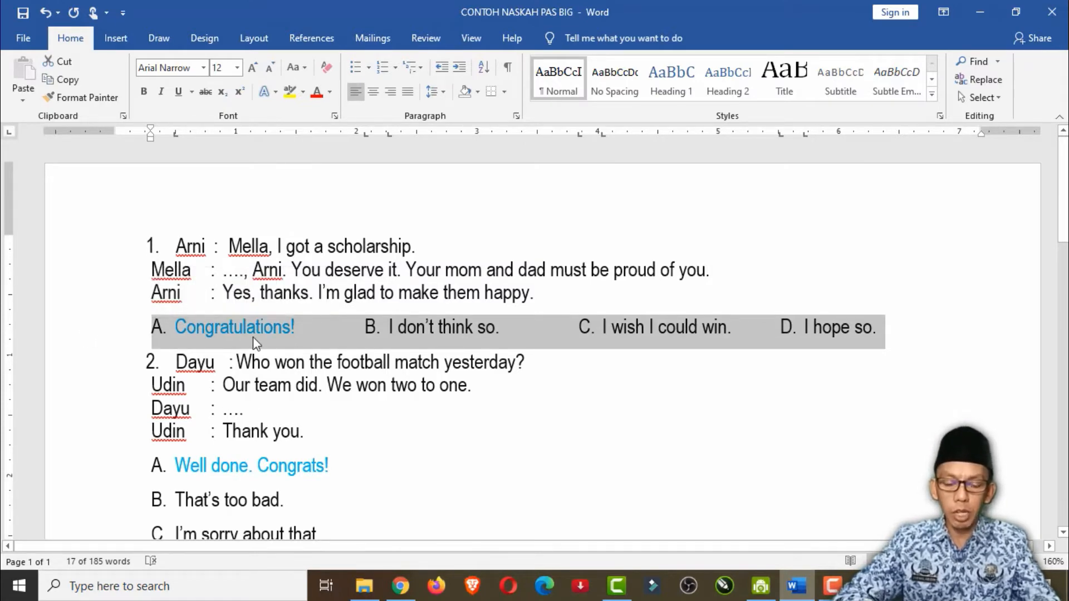
left_click(362, 327)
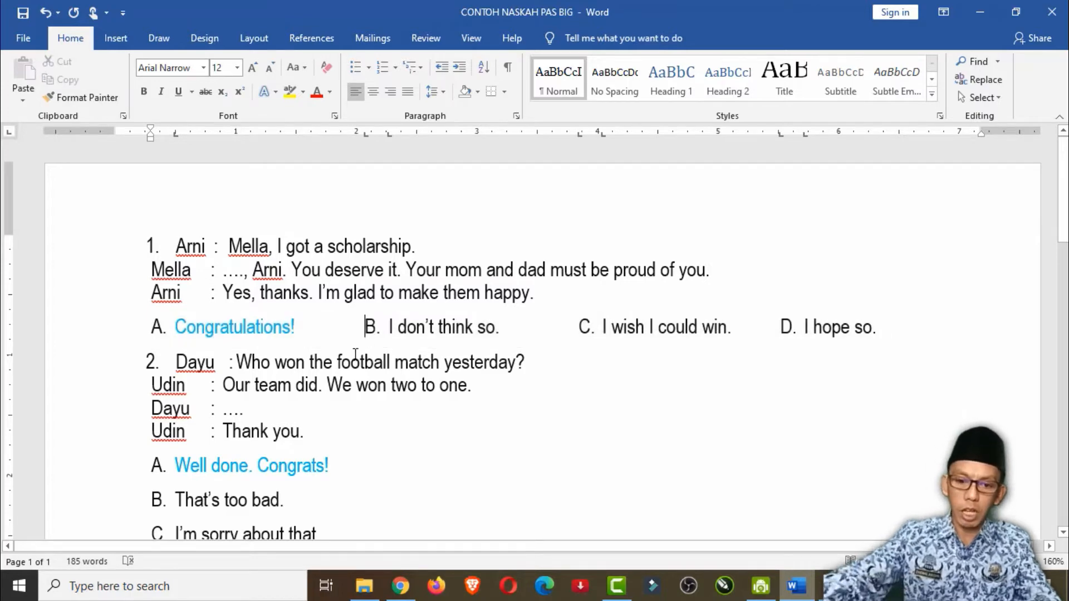
key("Return")
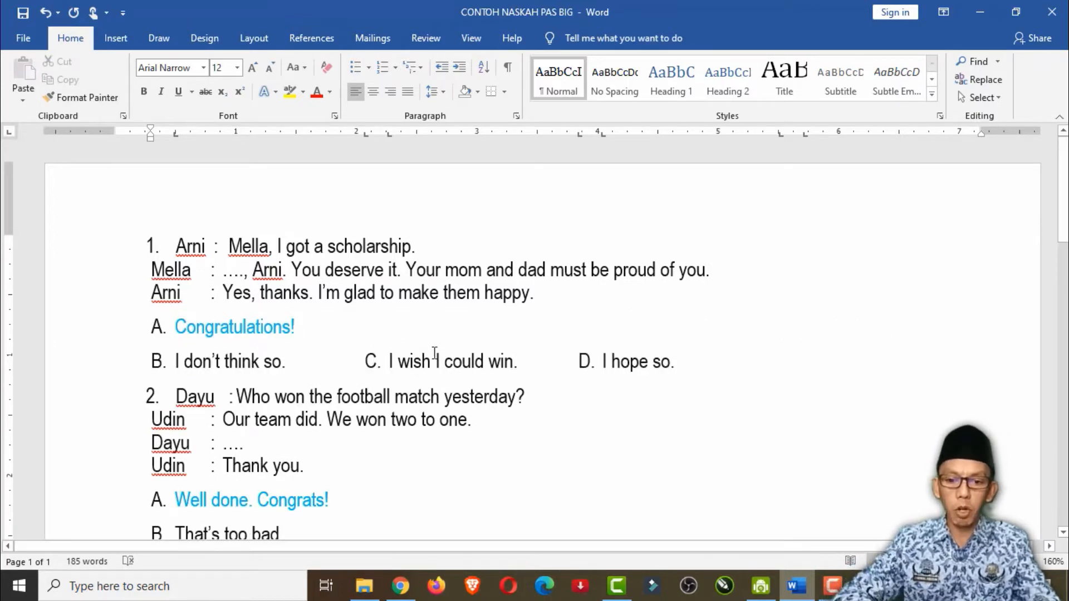
left_click(364, 361)
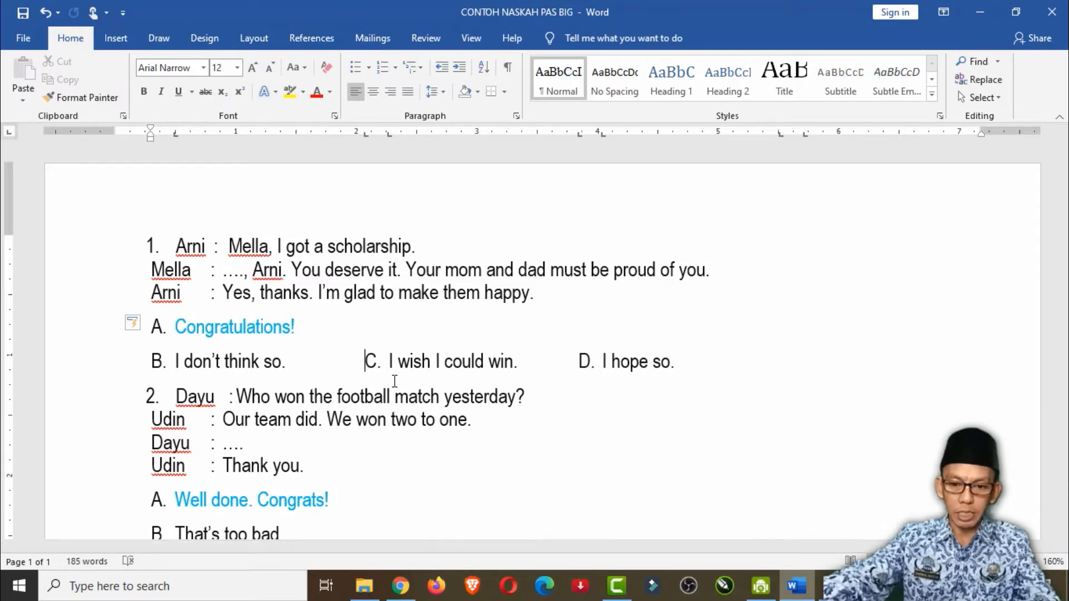
key("Return")
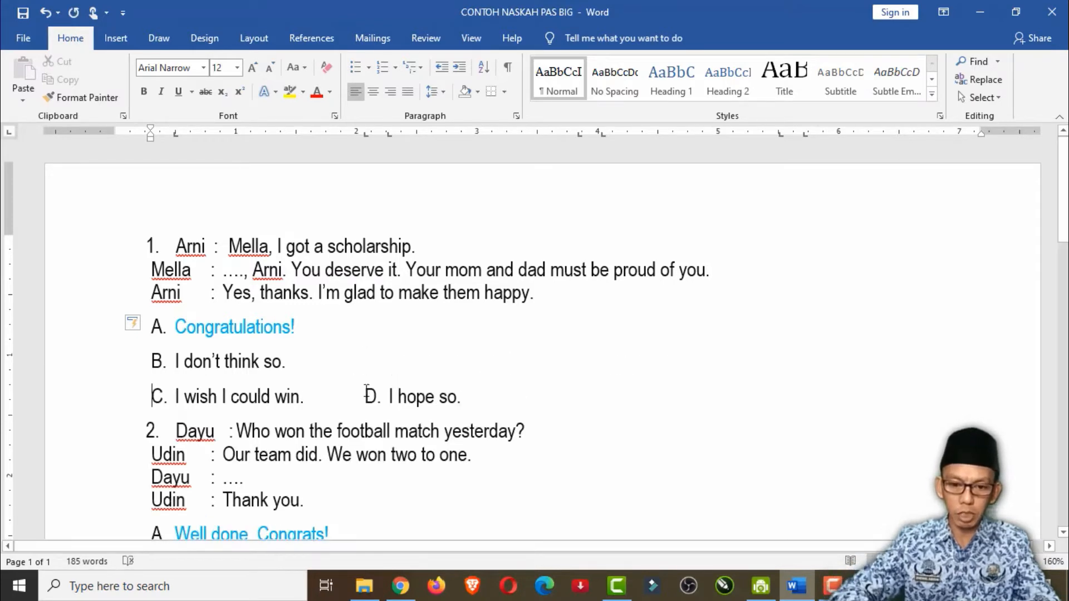
left_click(366, 396)
key("Return")
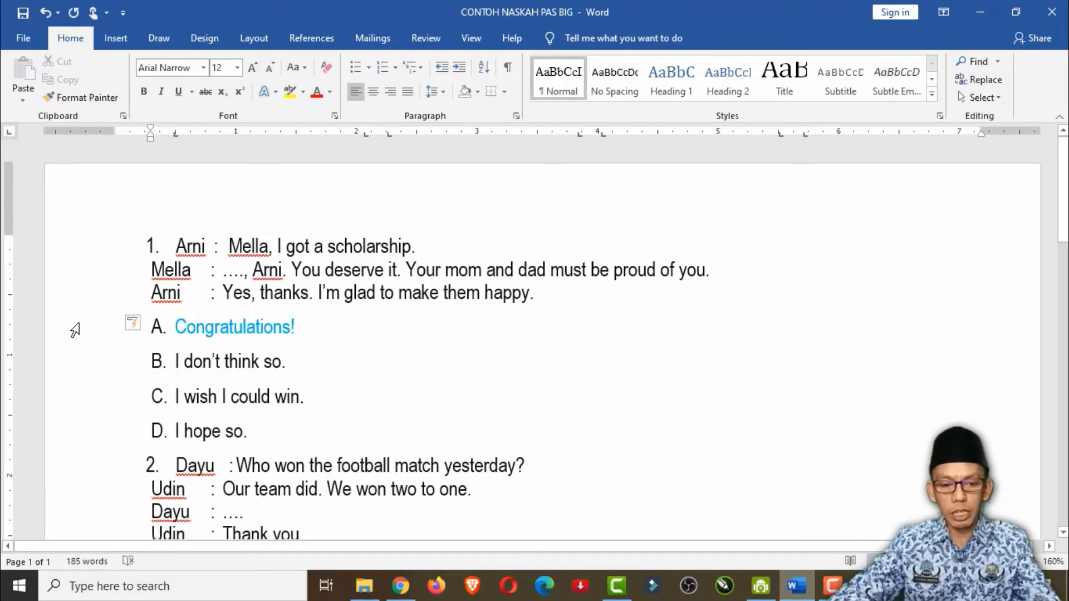
Step: Examine the automatic numbers of questions 1 to 4 by highlighting them as one list throughout the document
left_click(79, 247)
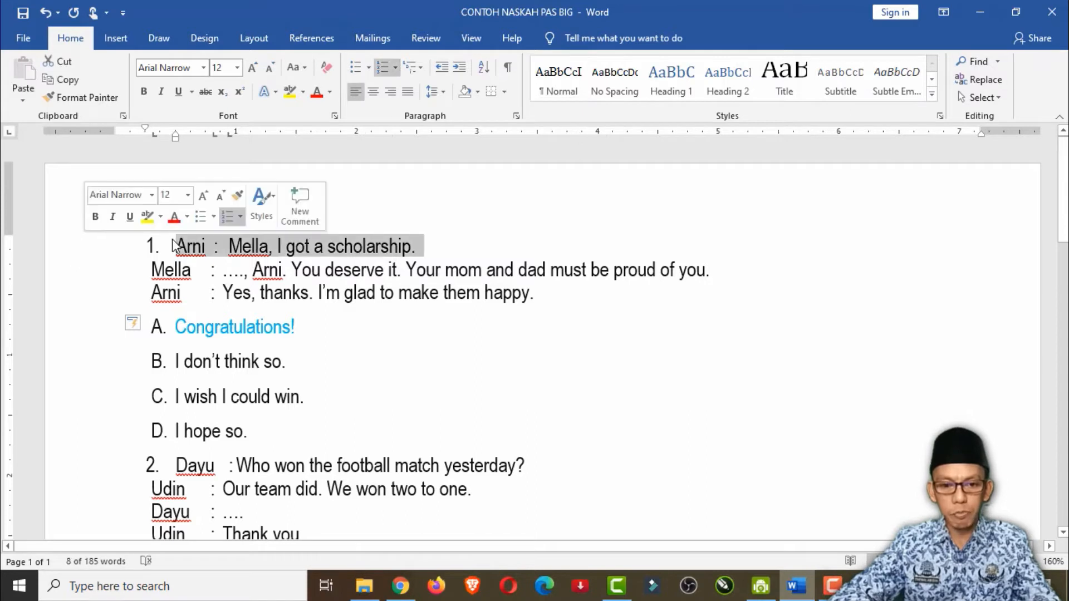
left_click(193, 246)
scroll(223, 225, "down", 1)
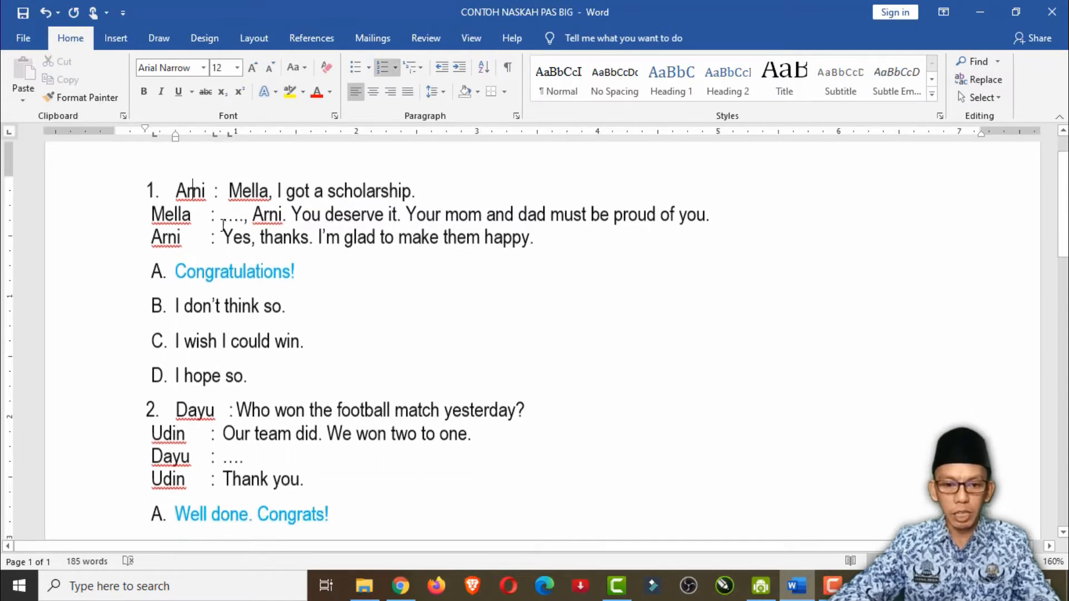
left_click(151, 186)
scroll(165, 256, "down", 4)
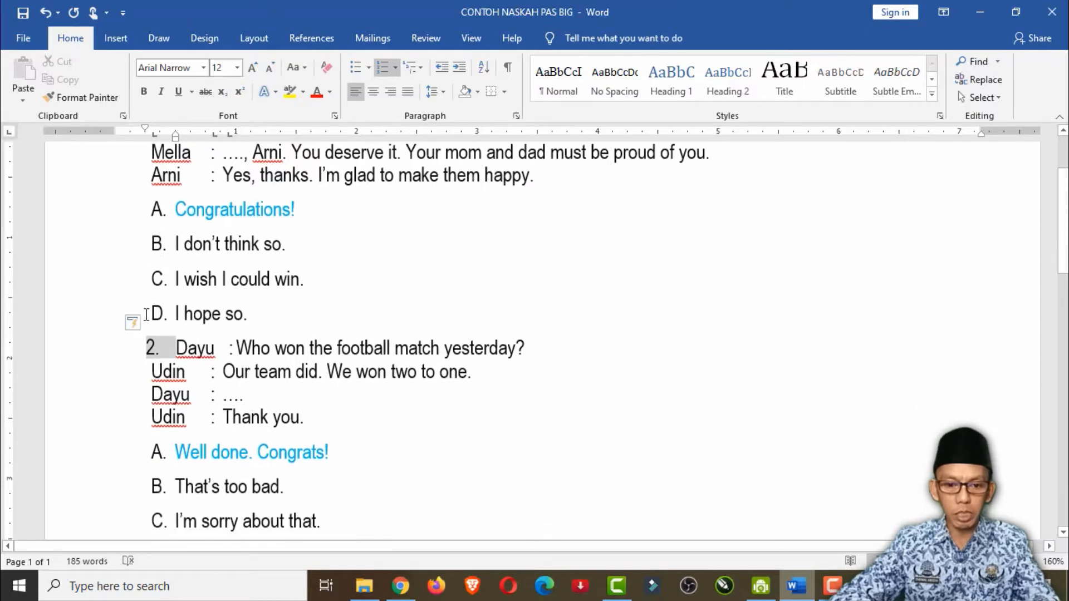
scroll(151, 303, "down", 5)
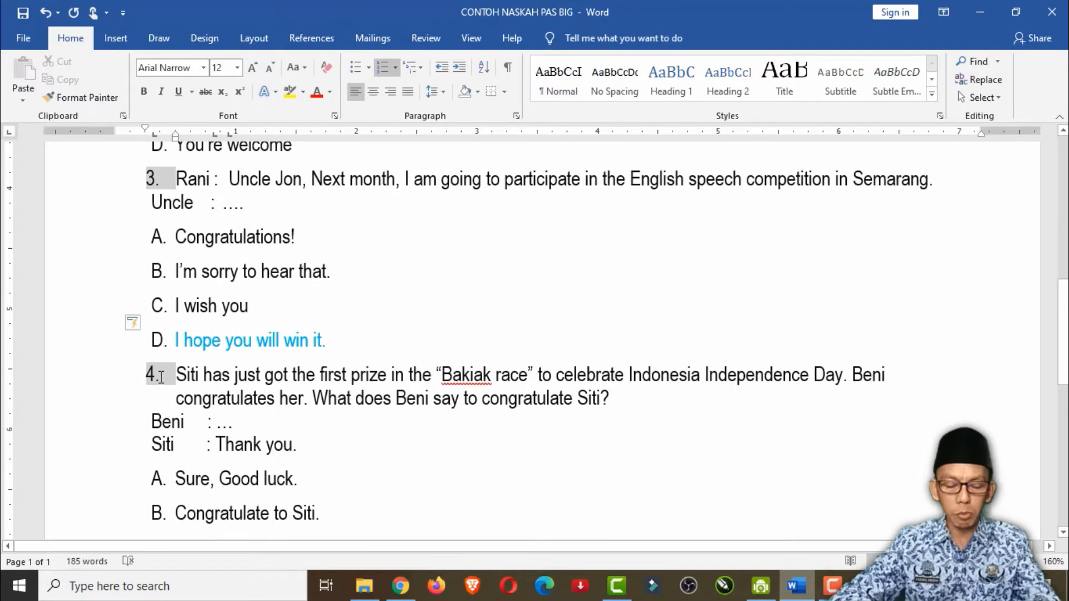
scroll(161, 377, "up", 9)
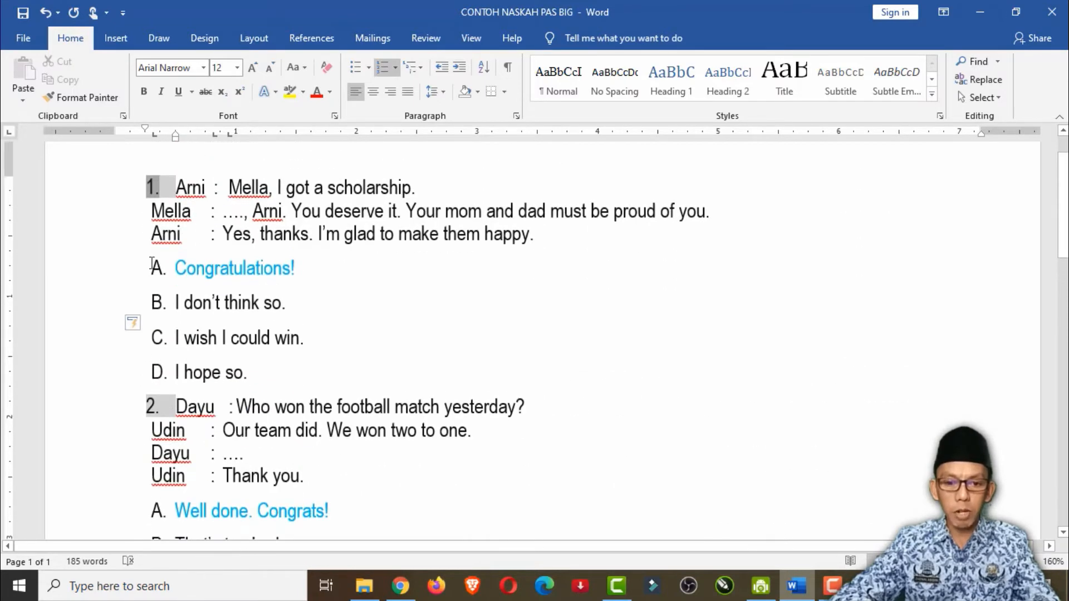
scroll(151, 262, "down", 11)
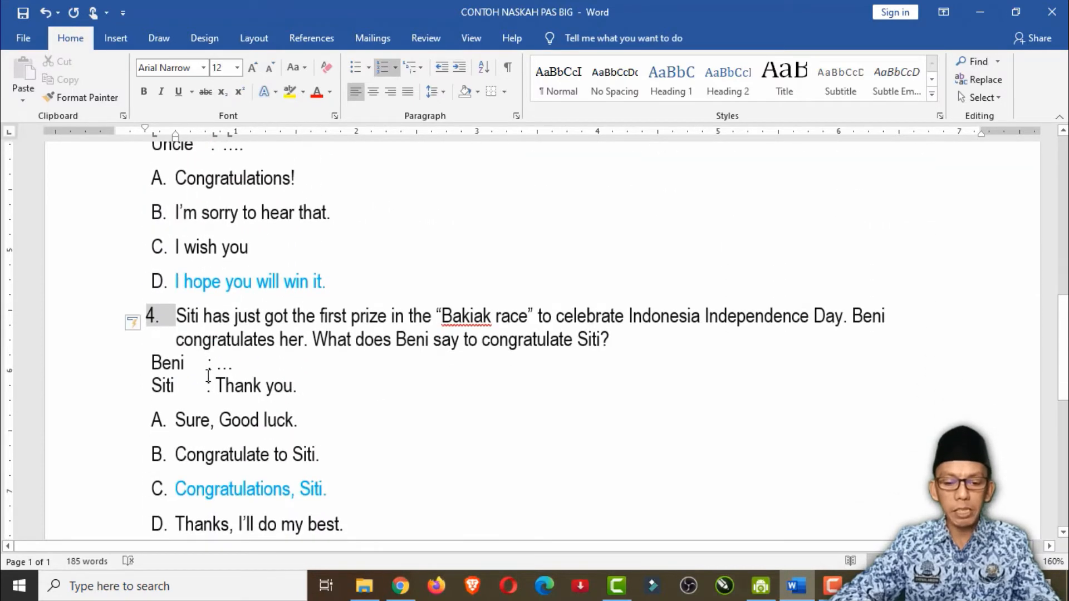
scroll(222, 427, "up", 10)
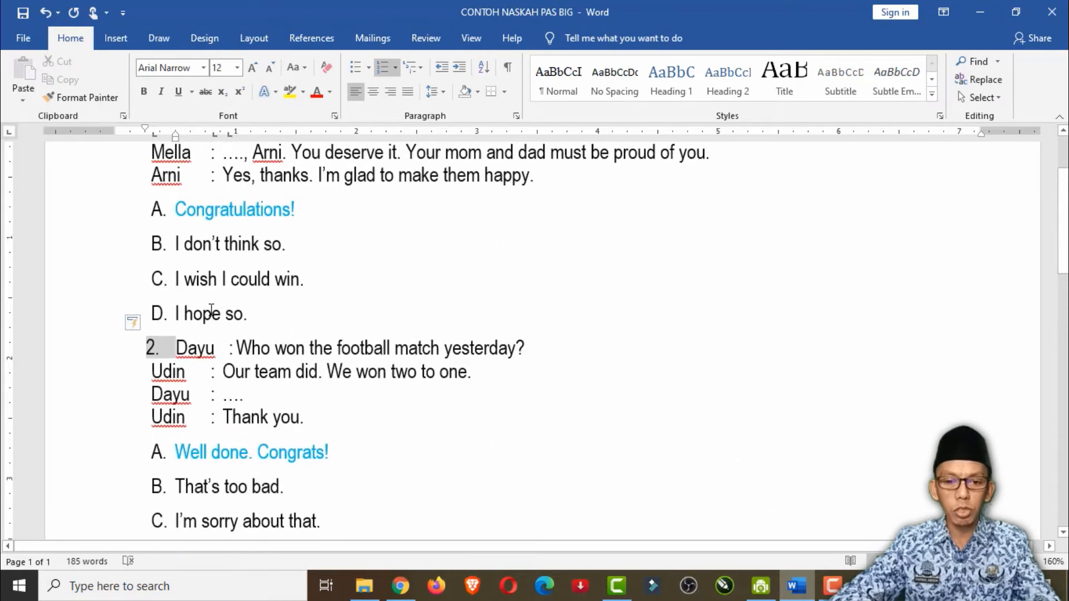
scroll(229, 284, "up", 1)
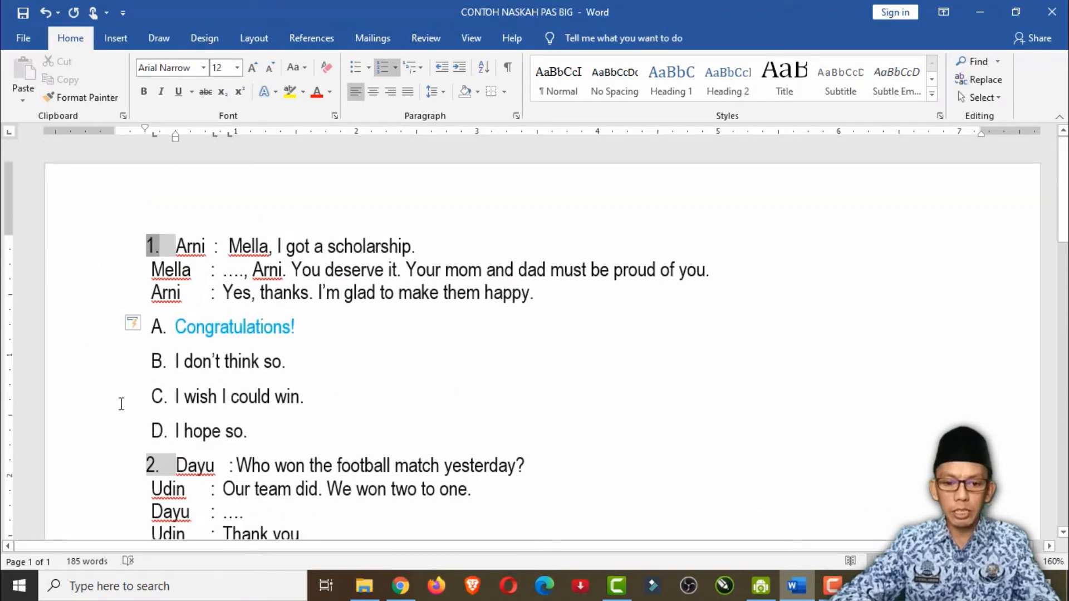
Step: Try deleting the whole of question 2 including its answer options, and undo the deletion
scroll(119, 401, "down", 3)
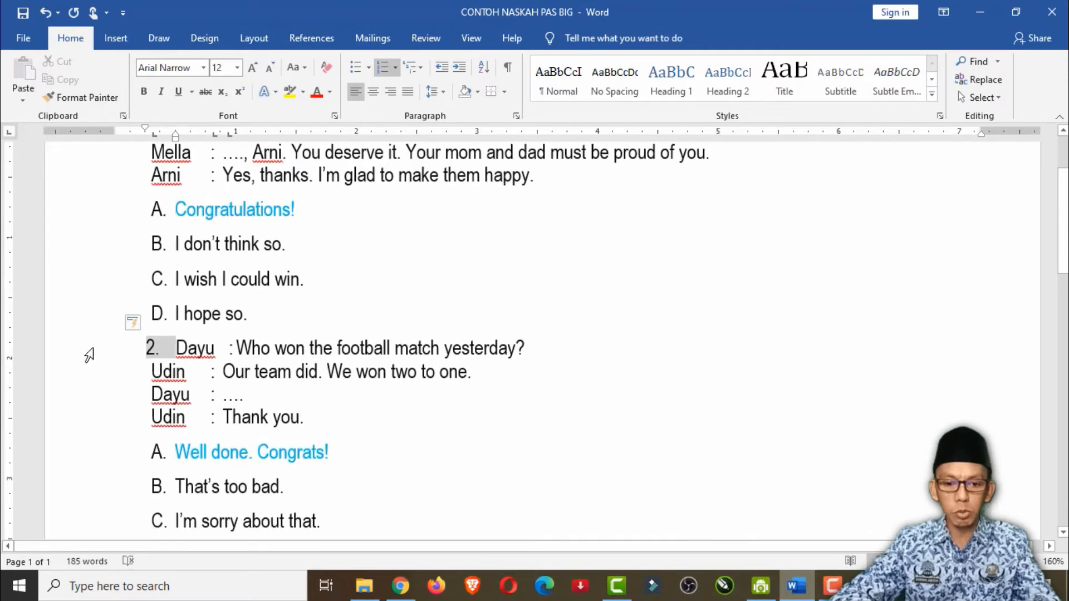
left_click_drag(90, 355, 115, 526)
scroll(245, 473, "down", 1)
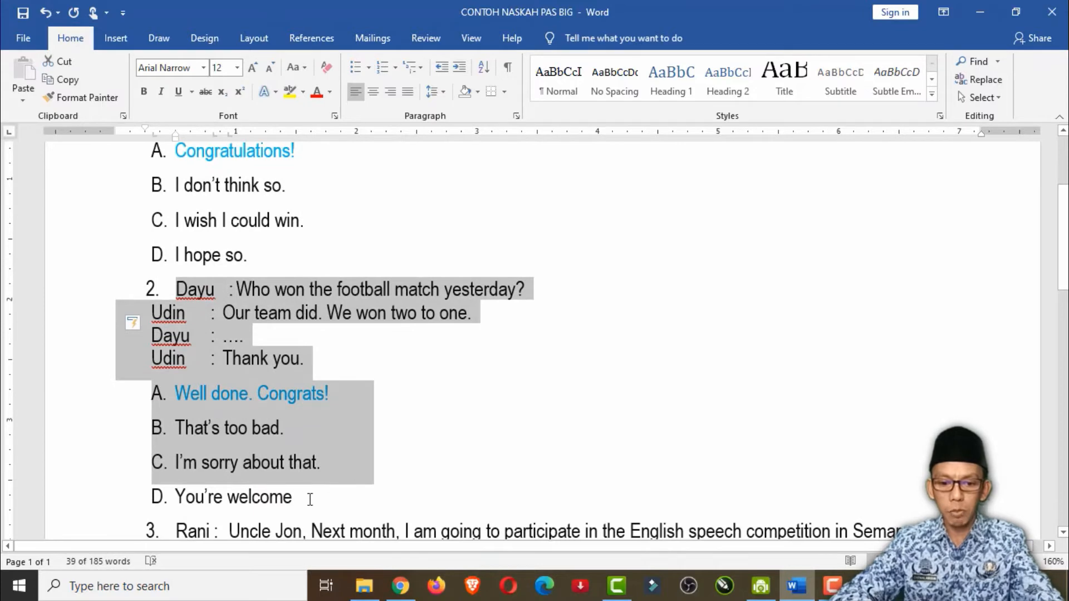
left_click(358, 495, "shift")
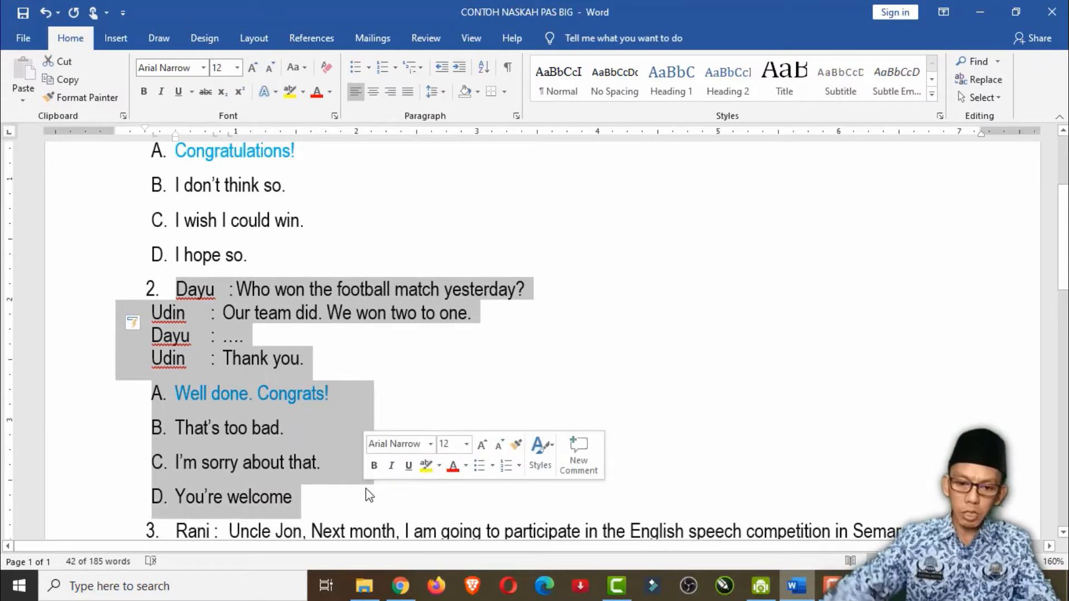
scroll(385, 469, "down", 2)
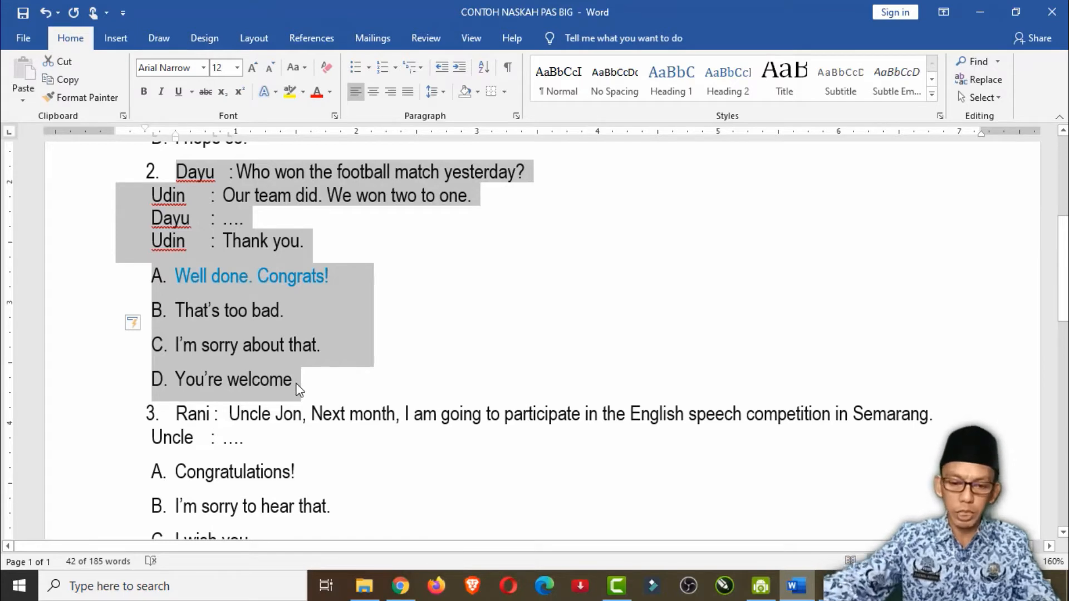
key("Delete")
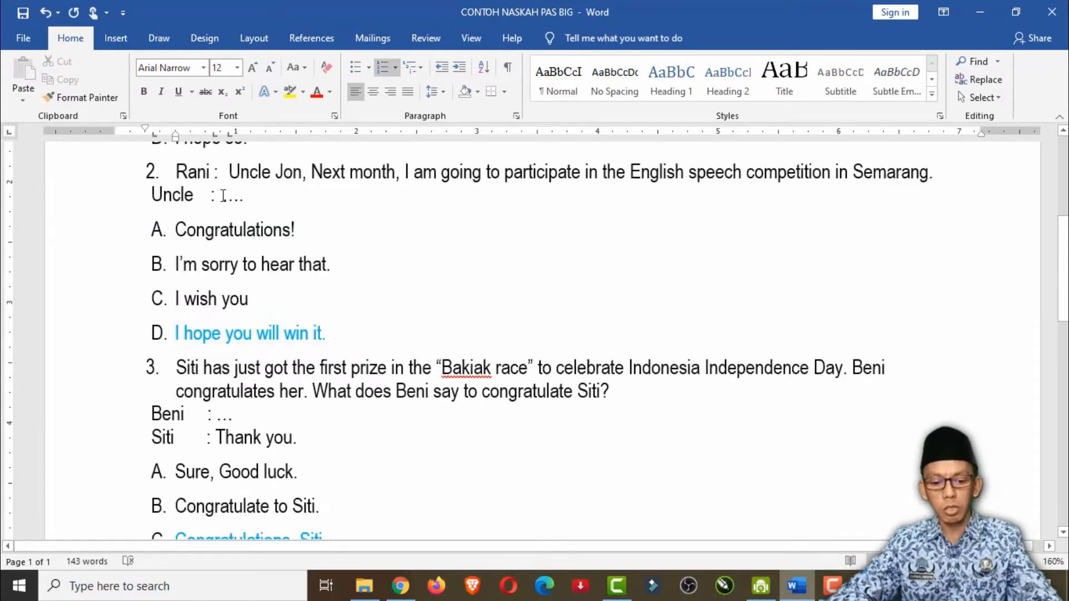
key("ctrl+z")
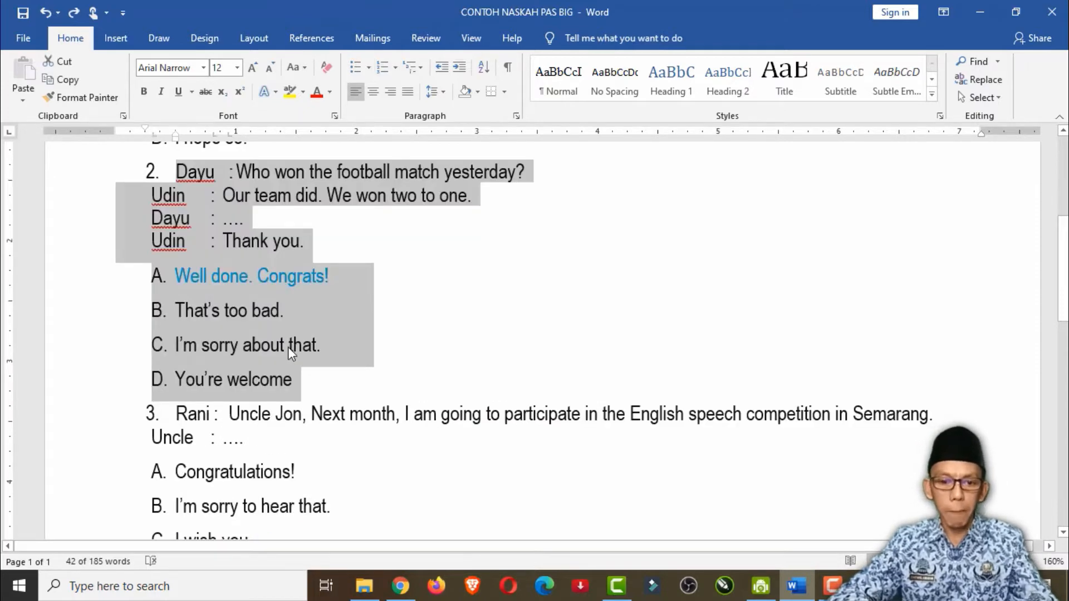
Step: Apply automatic A., B., C. numbering to the four answer options of question 1 and highlight their list letters
scroll(288, 347, "up", 5)
scroll(164, 328, "down", 1)
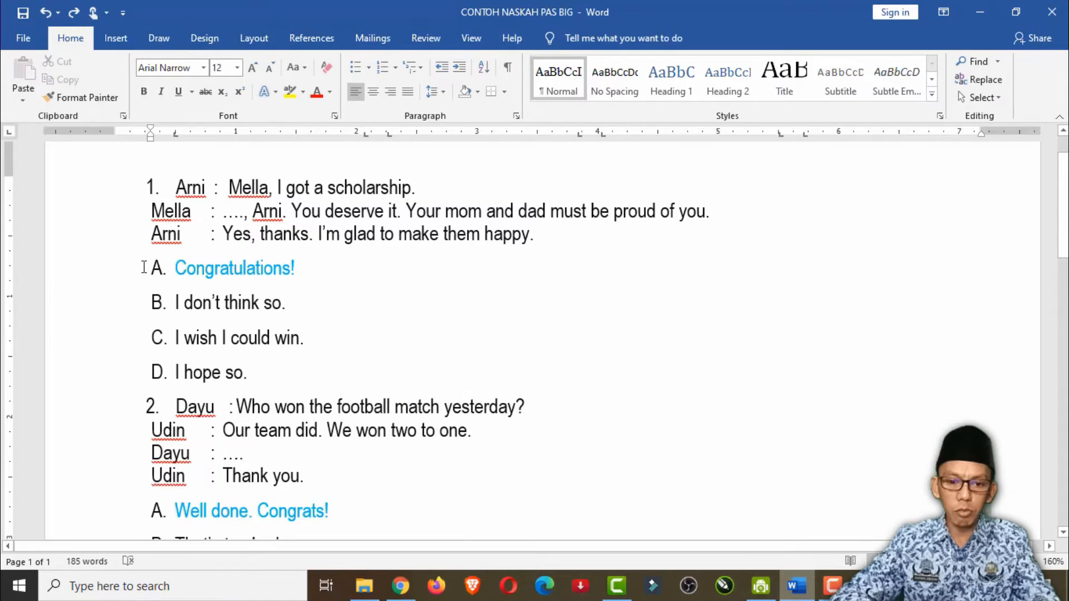
left_click_drag(152, 268, 249, 375)
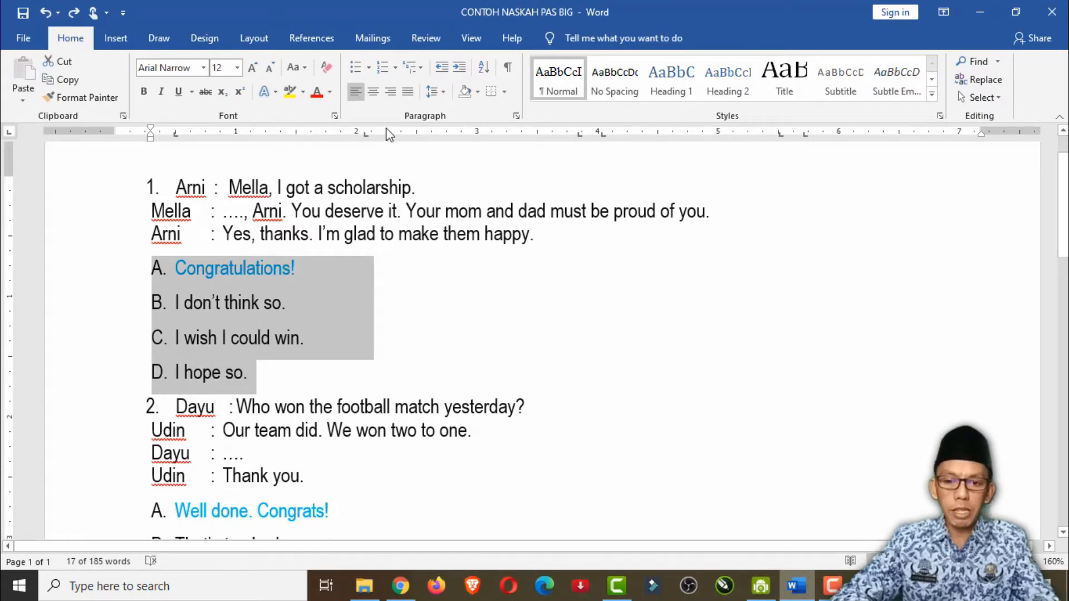
left_click(395, 69)
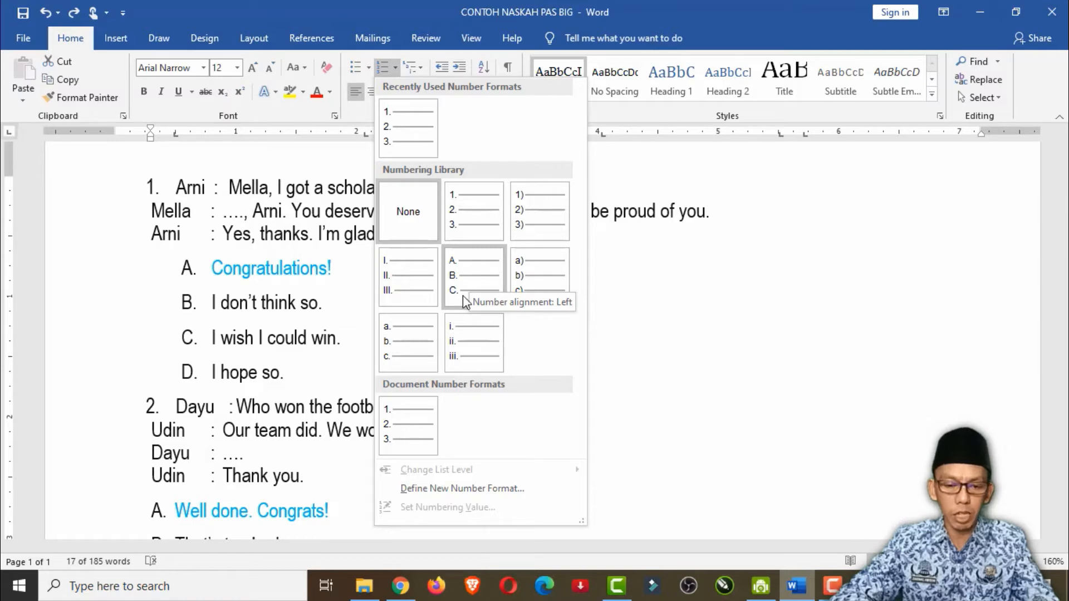
left_click(469, 275)
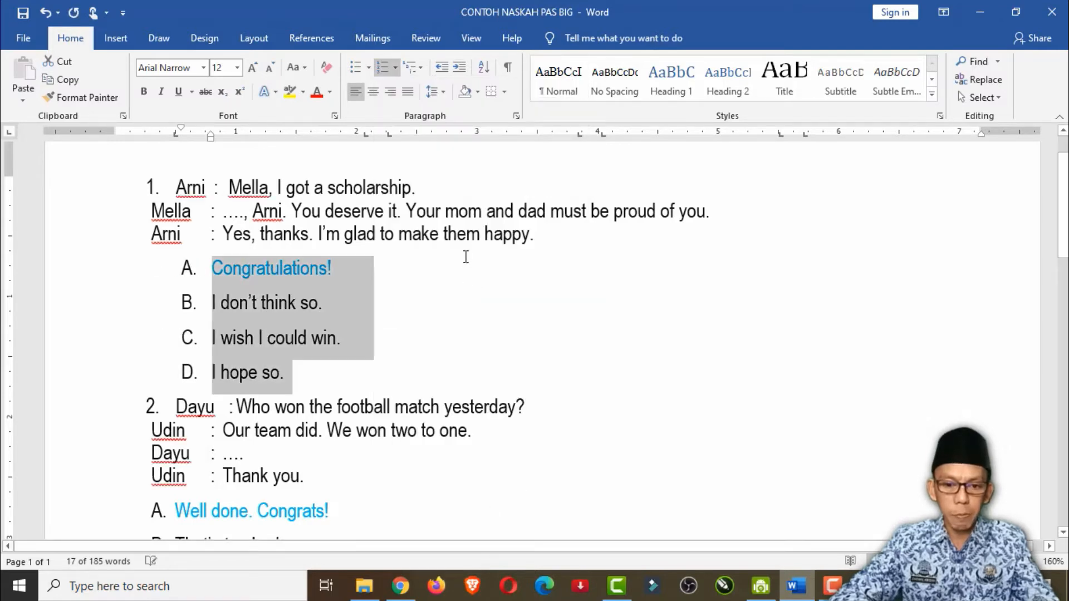
left_click(244, 276)
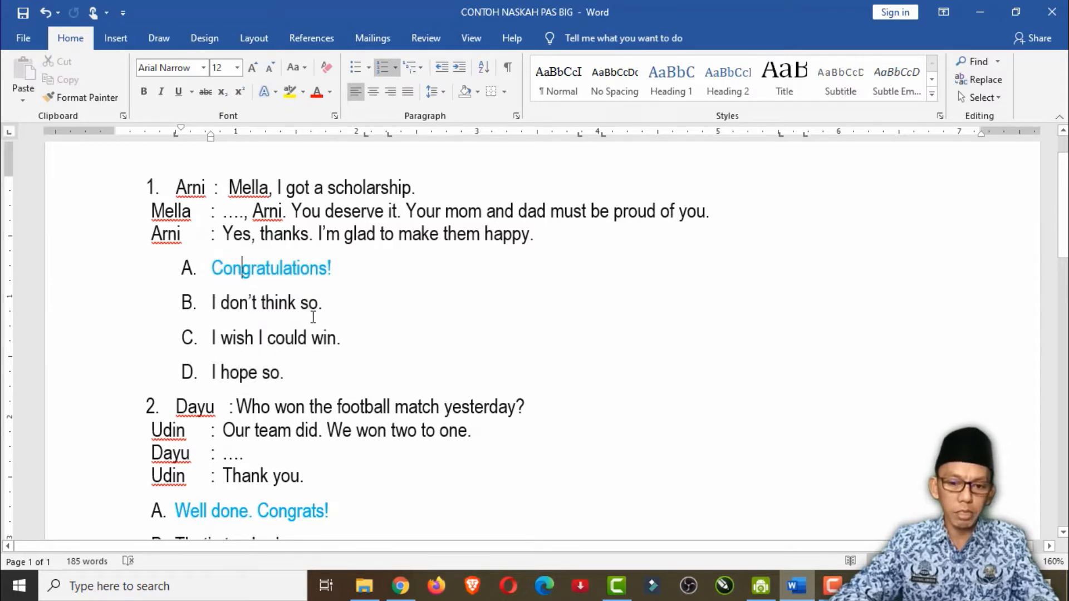
left_click(189, 270)
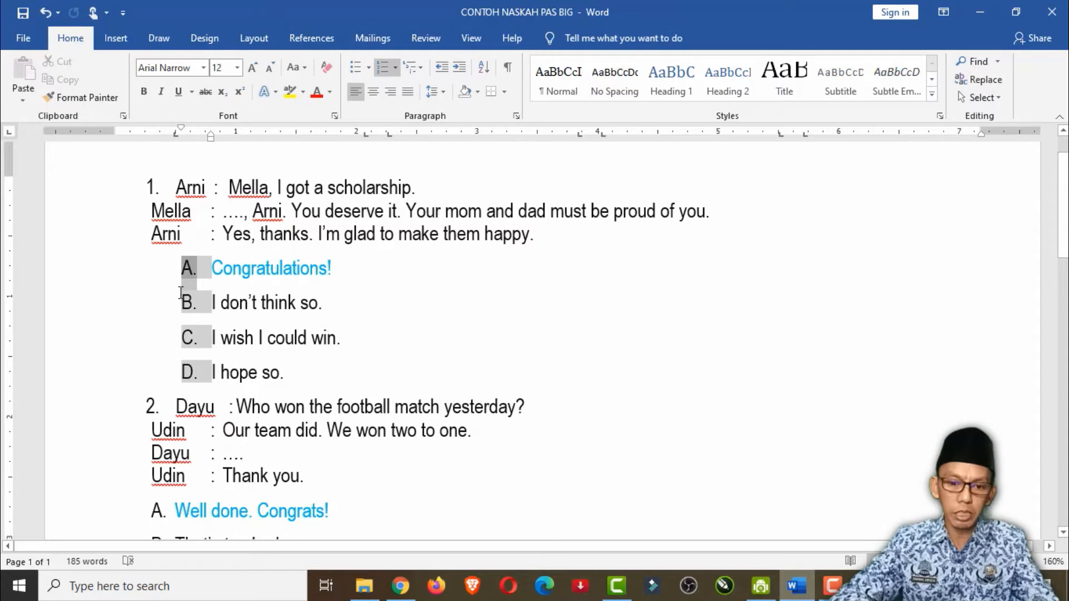
Step: Try adding an empty list item after option D of question 1, and remove it again
scroll(194, 290, "down", 2)
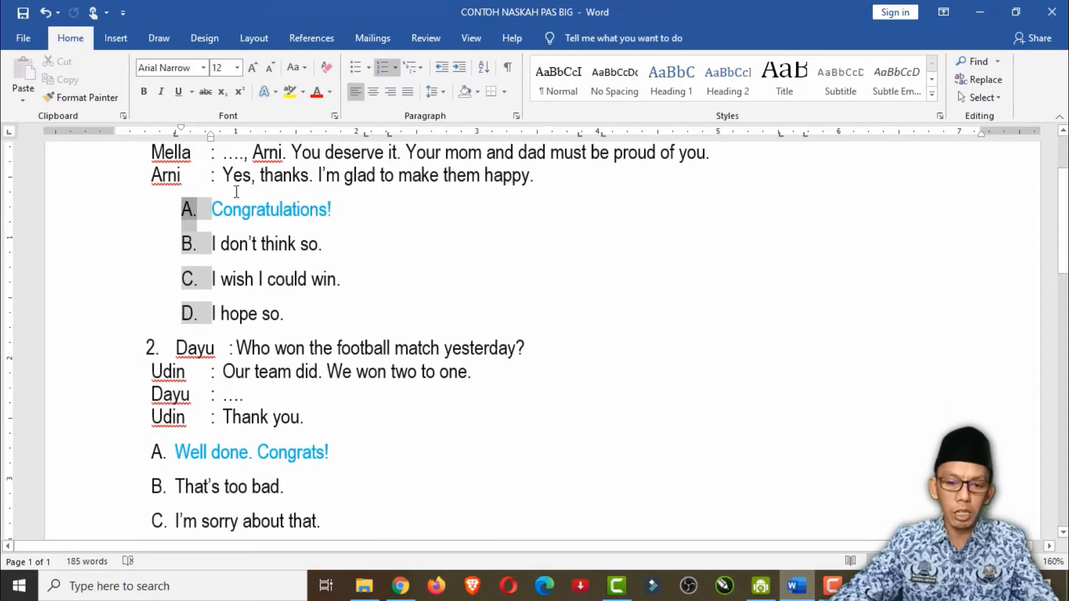
left_click(262, 269)
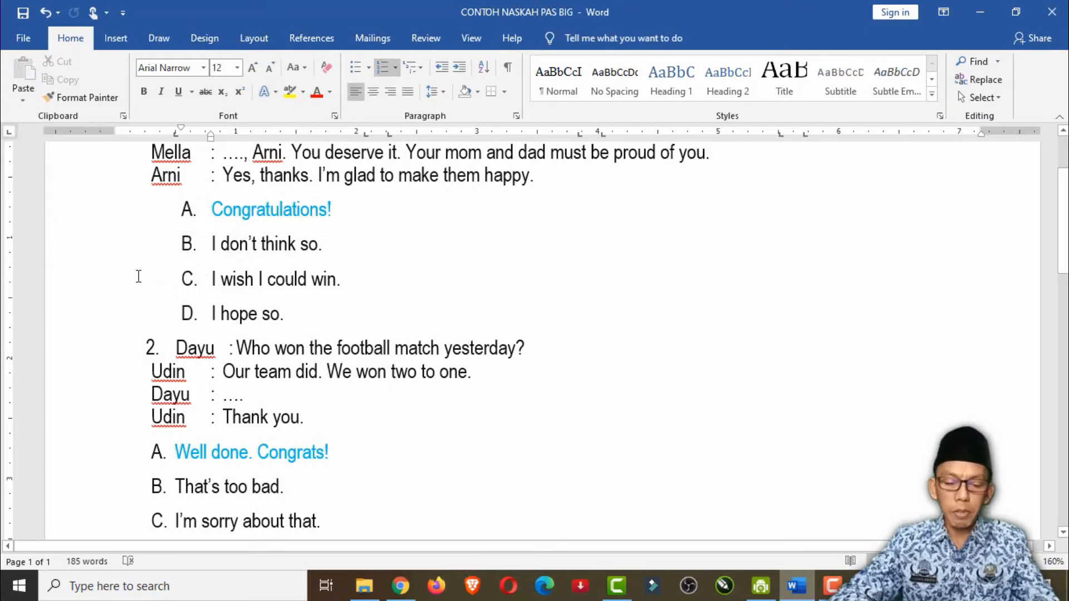
left_click(299, 310)
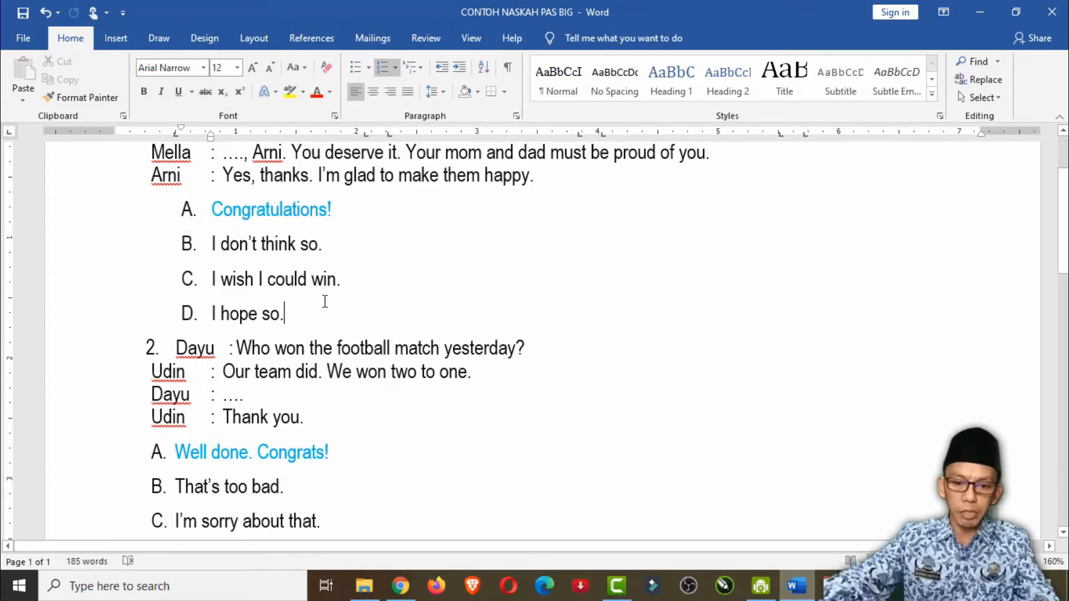
key("Return")
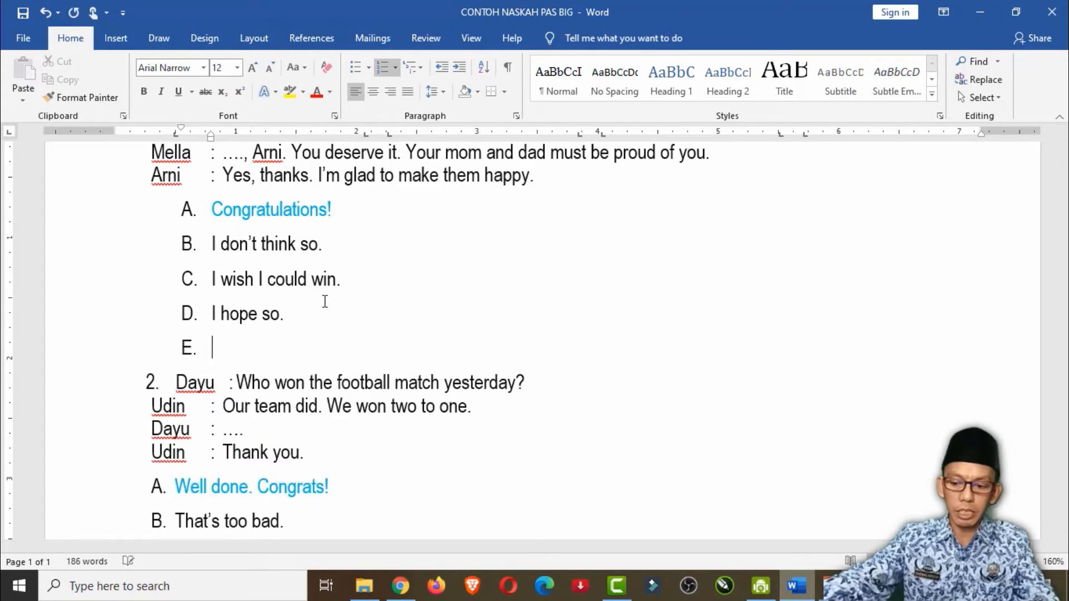
key("BackSpace")
key("BackSpace")
key("BackSpace")
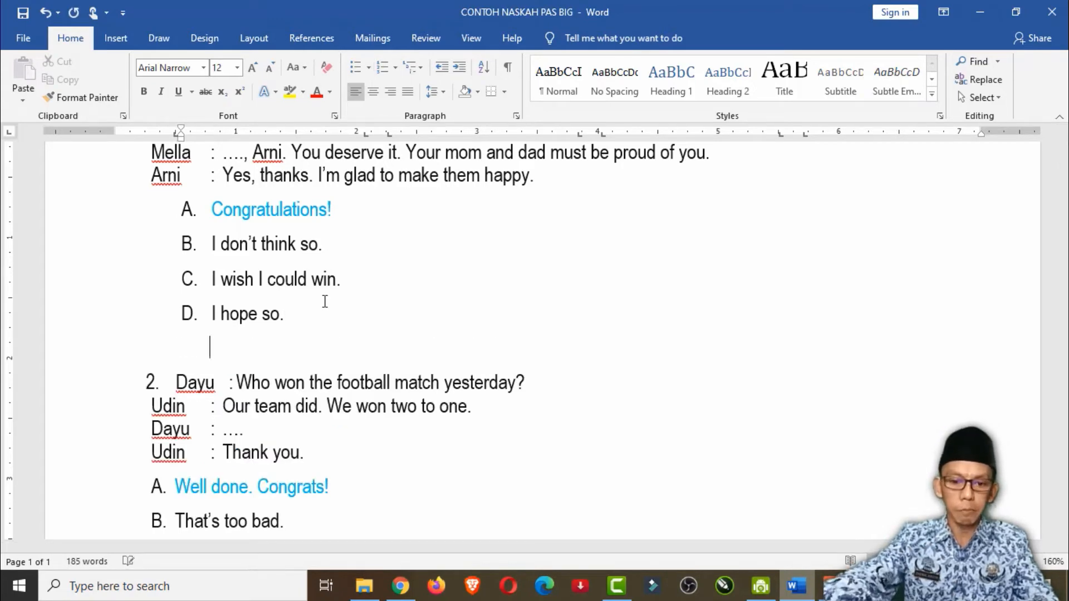
key("BackSpace")
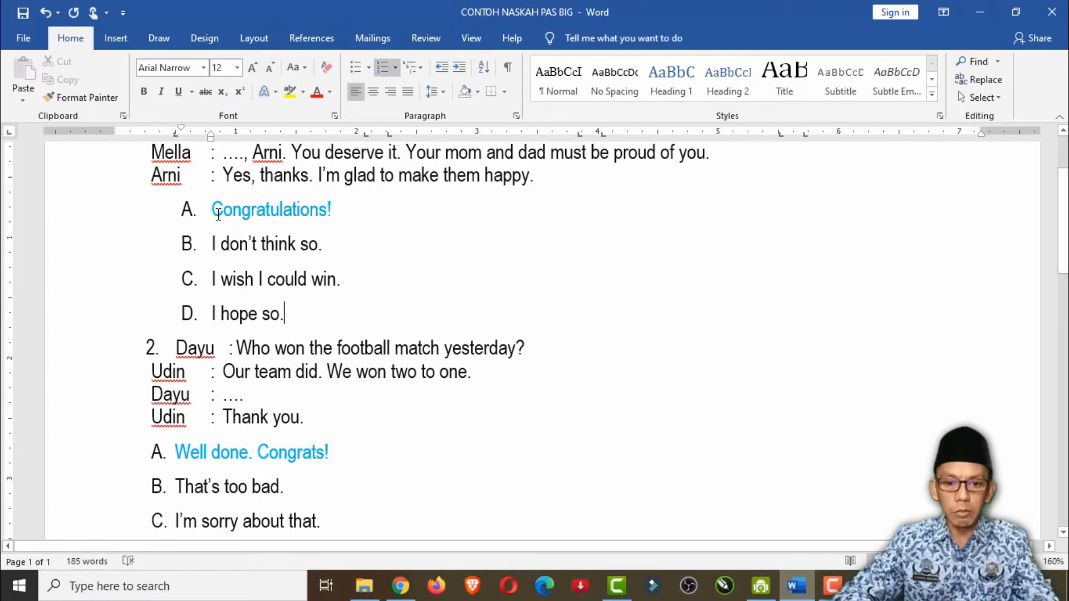
Step: Shift the indent of question 1's four answer options so their letters line up with the question text
scroll(211, 229, "down", 2)
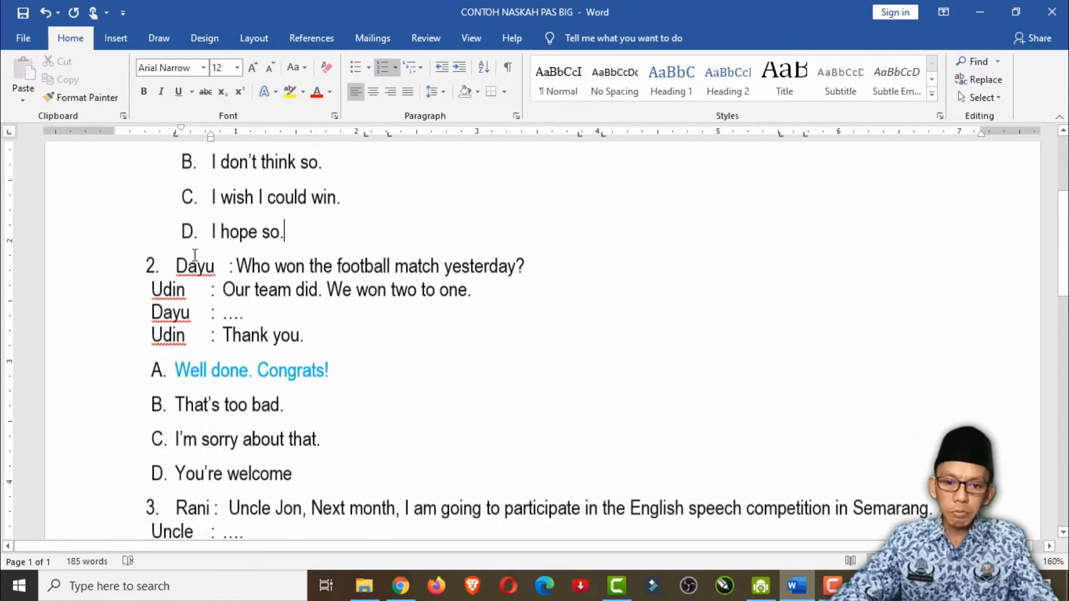
scroll(179, 217, "up", 3)
scroll(141, 238, "down", 1)
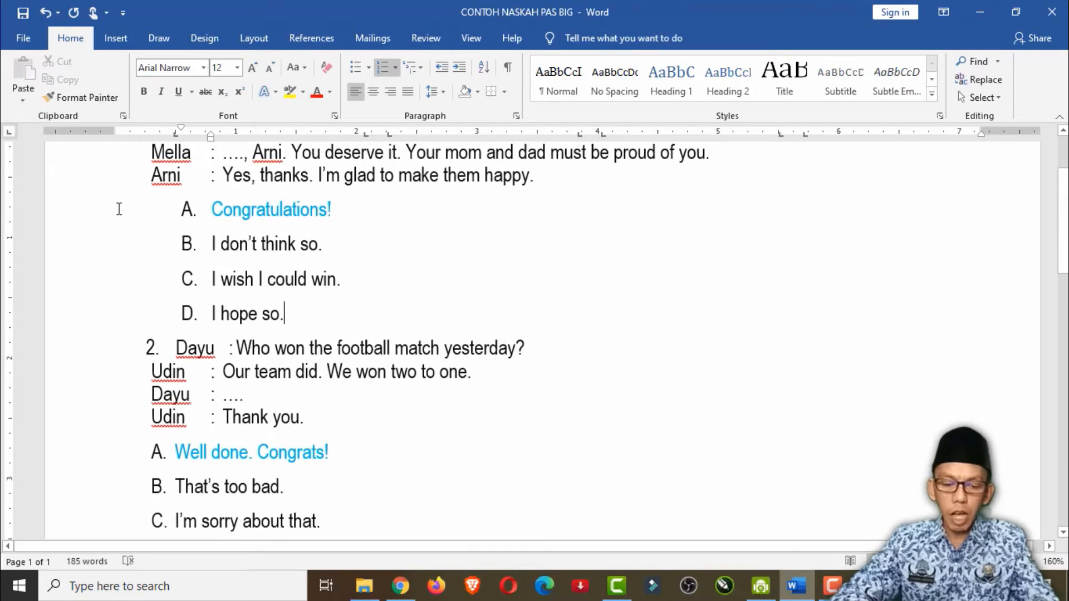
left_click(172, 208)
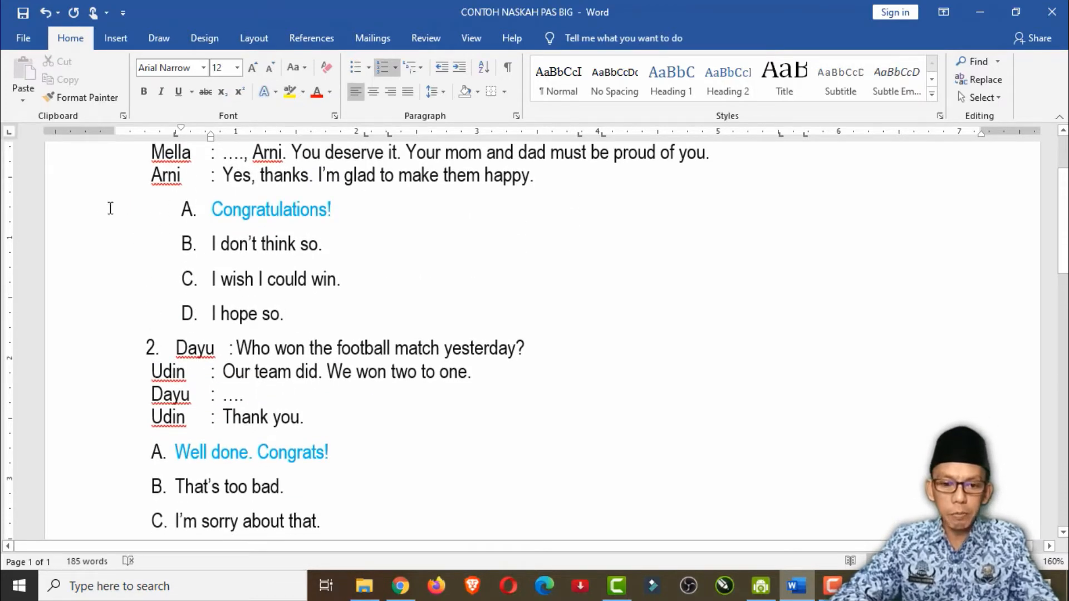
left_click_drag(96, 214, 123, 321)
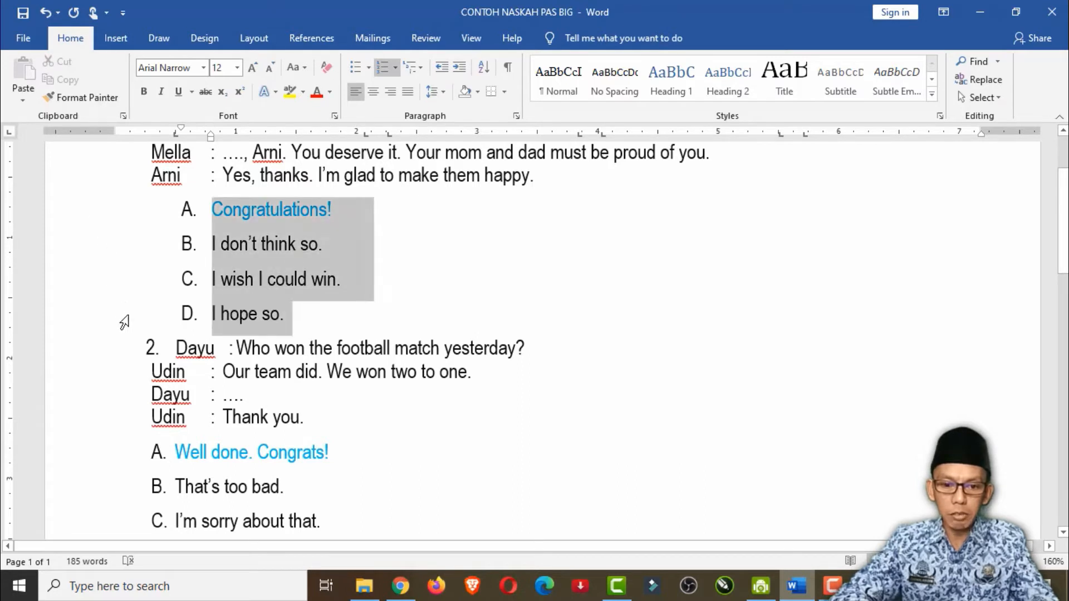
scroll(284, 283, "up", 1)
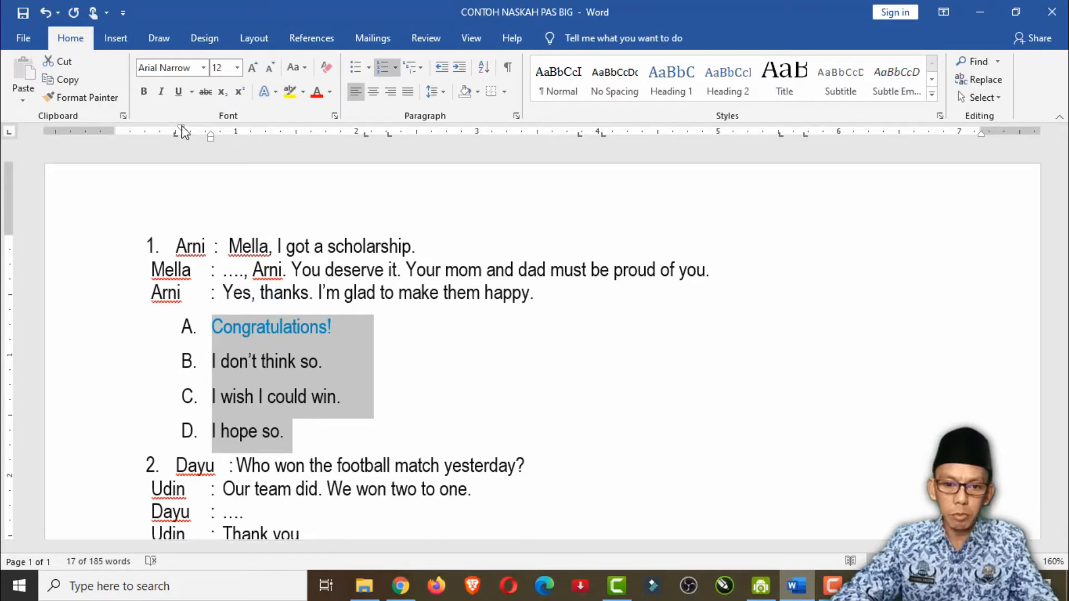
mouse_move(181, 128)
left_mouse_down()
mouse_move(168, 128)
mouse_move(205, 132)
left_mouse_up()
Step: Indent the second and third dialogue lines of question 1 to 0.5 inch and delete the leading gap before each speaker
left_click_drag(94, 274, 94, 295)
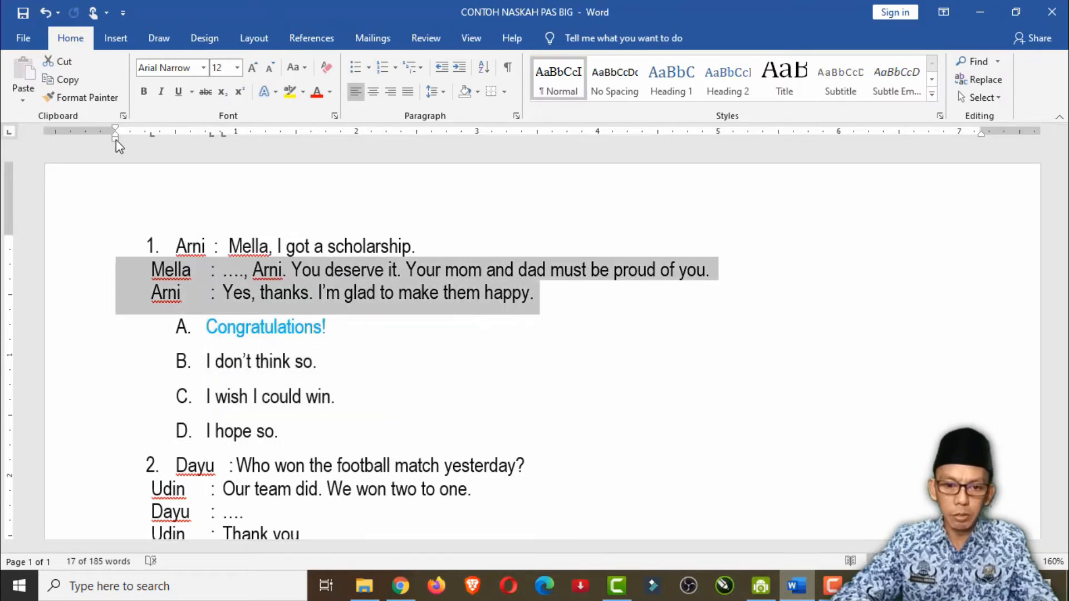
left_click_drag(116, 139, 175, 137)
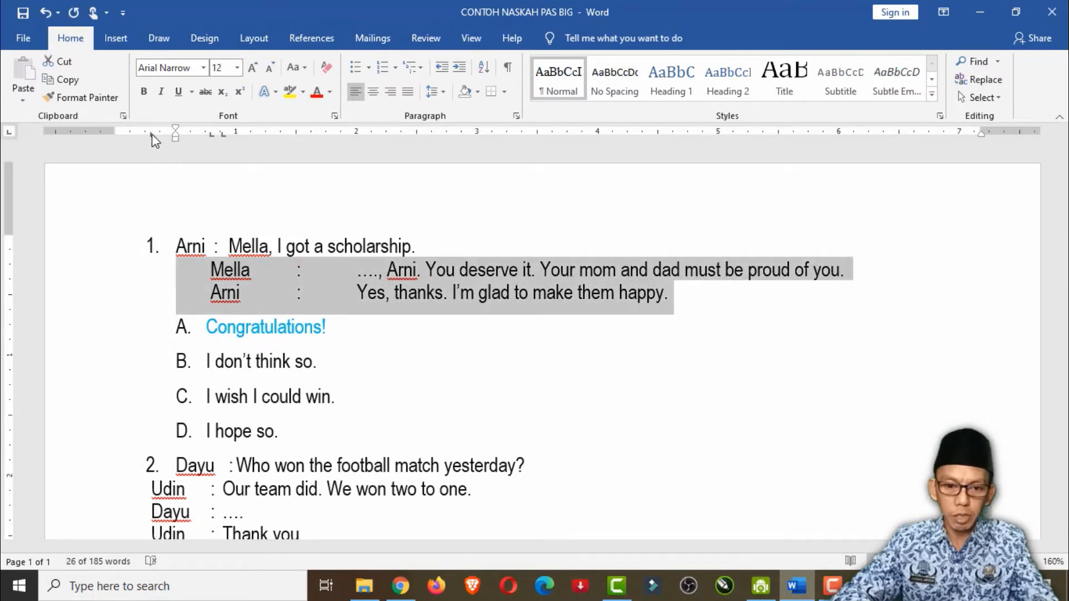
left_click(176, 136)
left_click(185, 273)
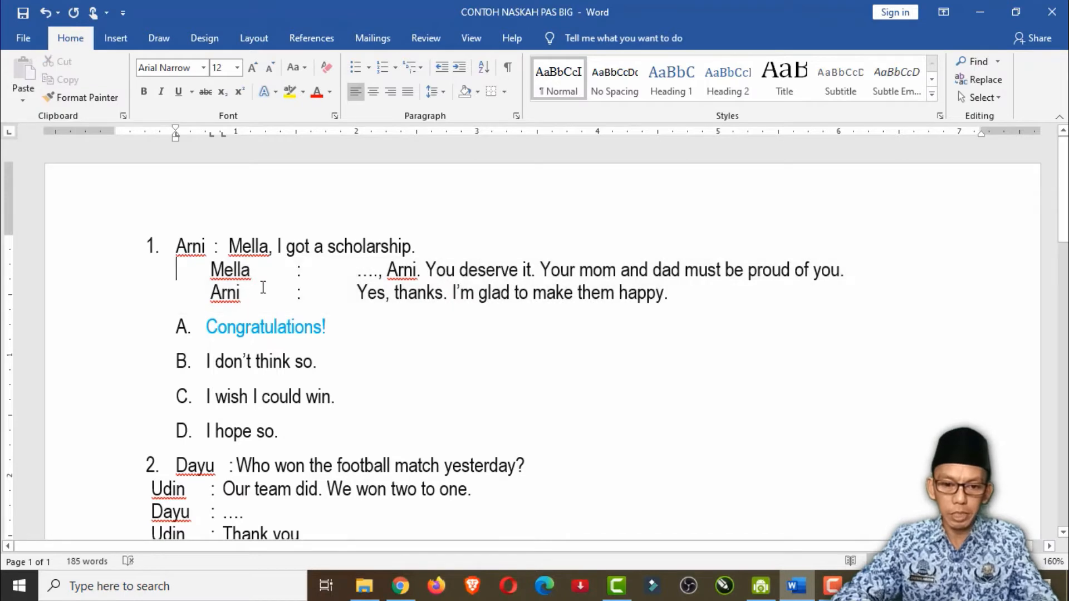
key("Delete")
left_click(179, 298)
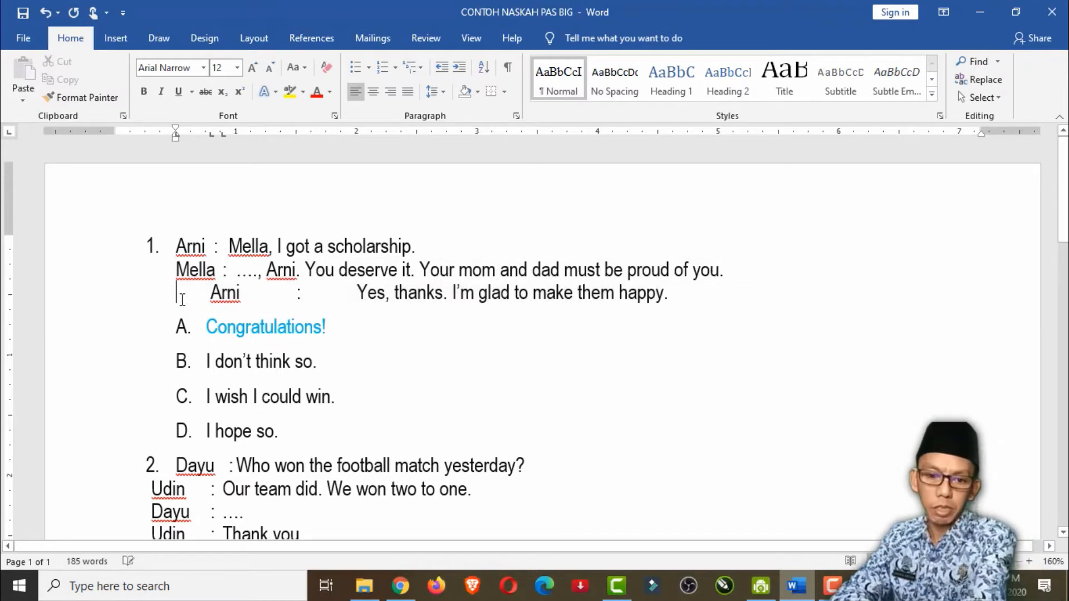
key("Delete")
Step: Apply automatic A., B., C. numbering to the four answer options of question 2
scroll(182, 289, "down", 4)
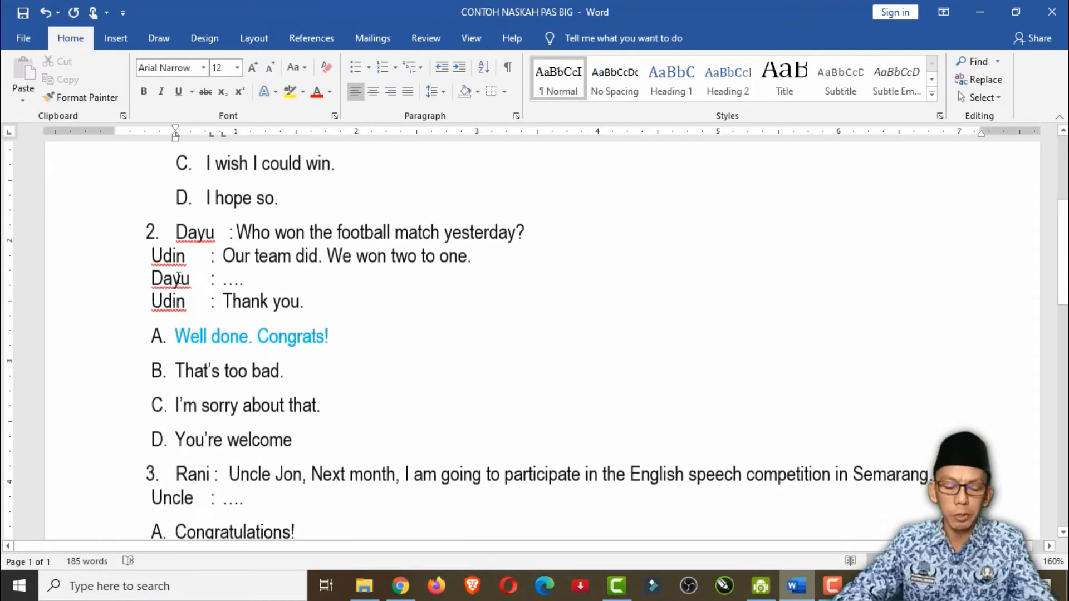
scroll(142, 256, "down", 1)
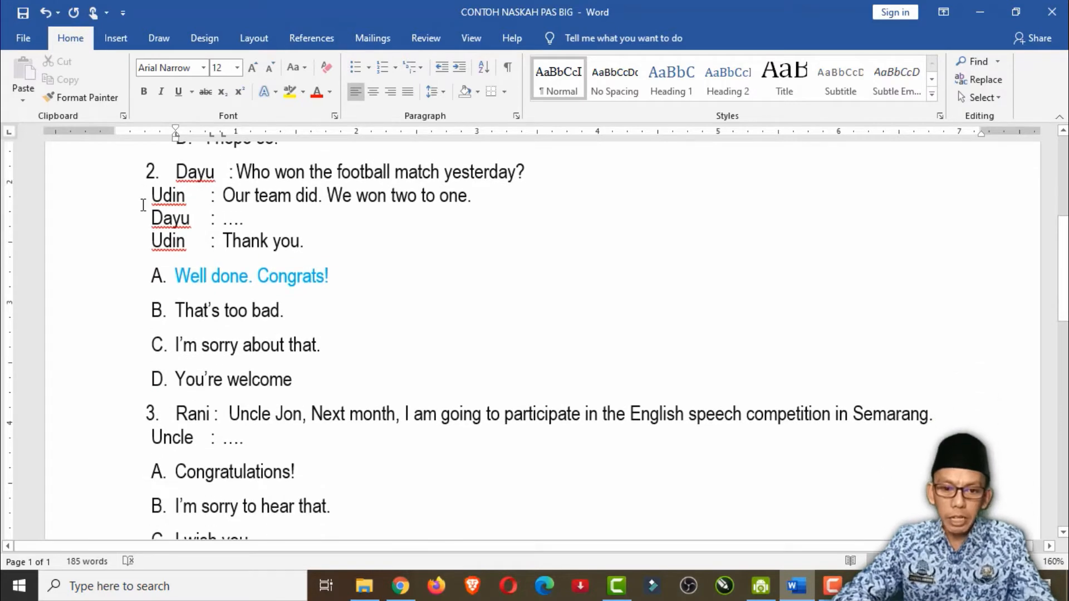
scroll(170, 265, "down", 1)
scroll(175, 252, "up", 3)
scroll(148, 301, "down", 2)
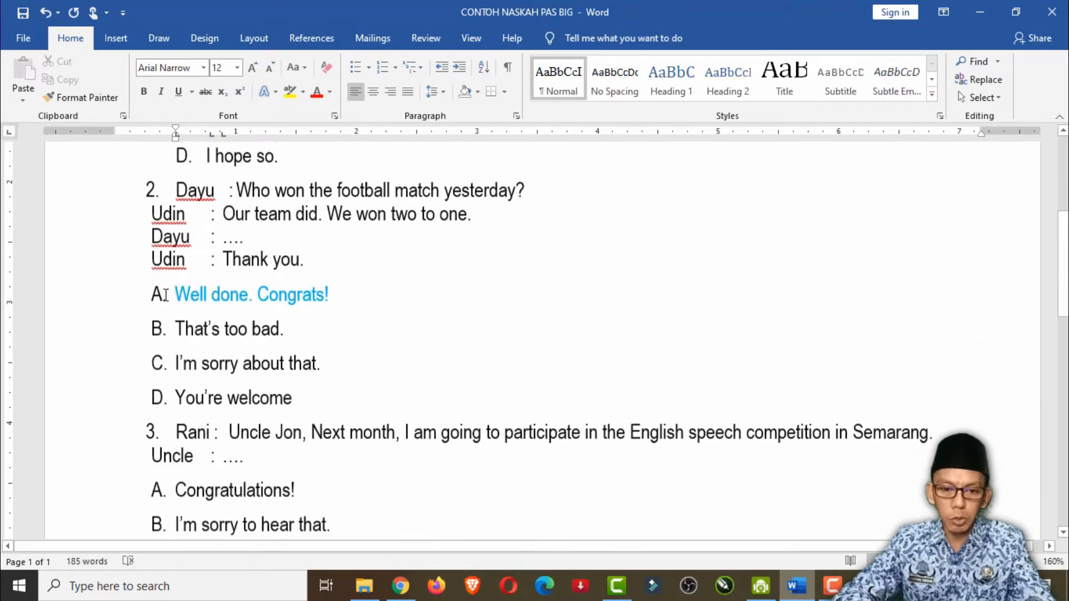
scroll(233, 245, "up", 3)
scroll(167, 278, "down", 3)
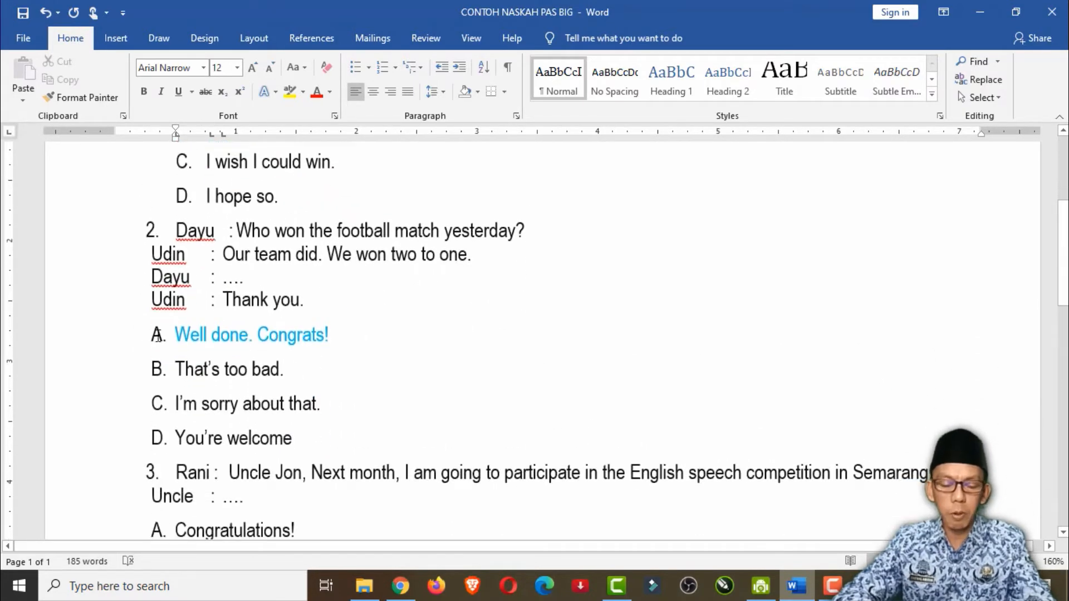
scroll(134, 309, "down", 1)
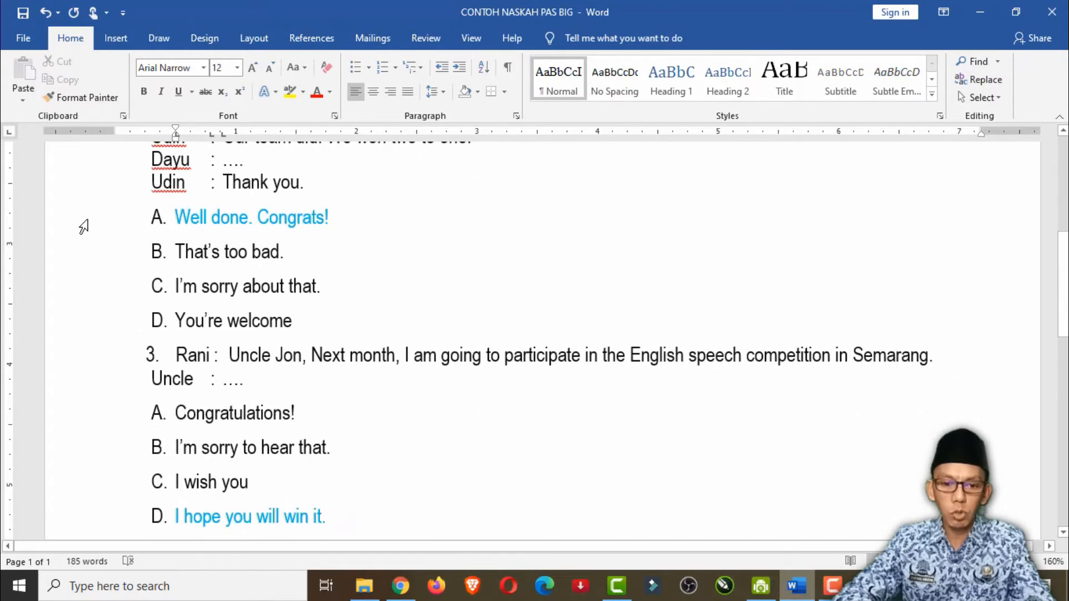
left_click_drag(81, 225, 100, 324)
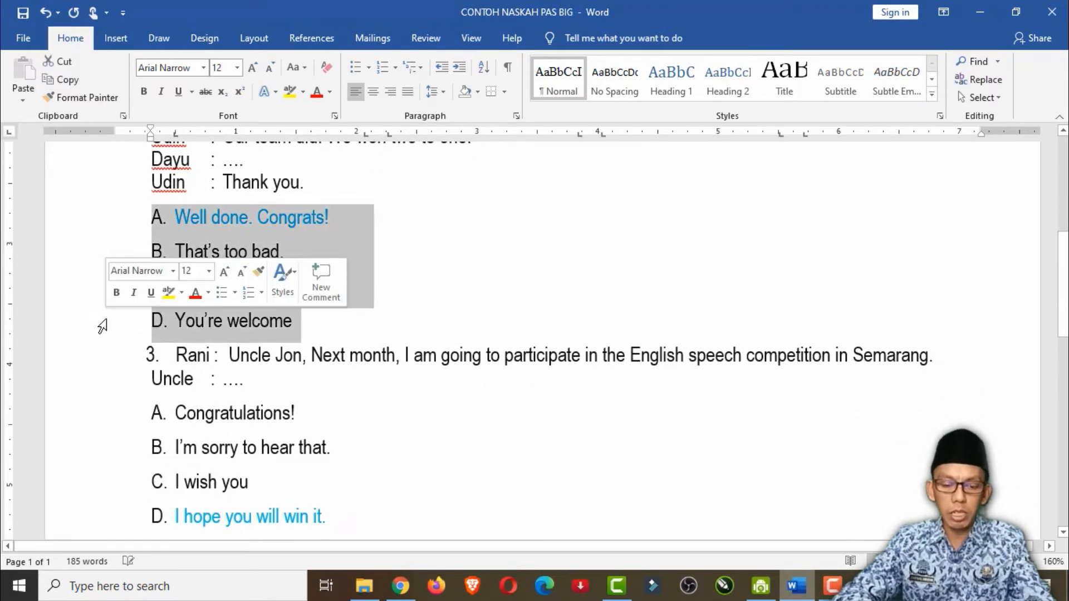
left_click(396, 67)
left_click(461, 270)
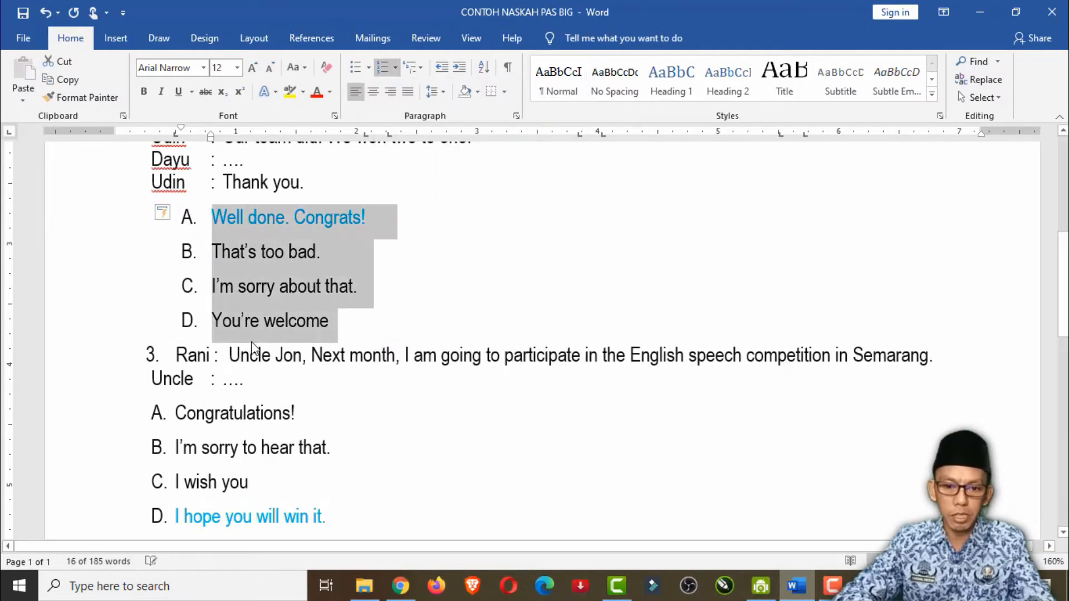
Step: Apply automatic A., B., C. numbering to the four answer options of question 3
scroll(127, 295, "down", 3)
left_click_drag(89, 301, 88, 401)
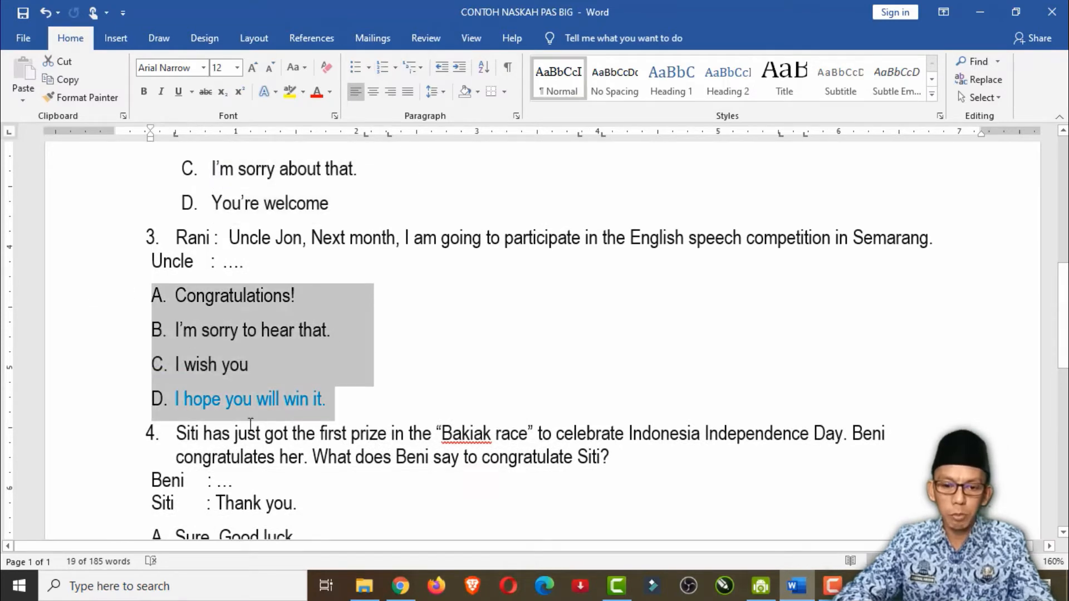
left_click(397, 71)
left_click(473, 278)
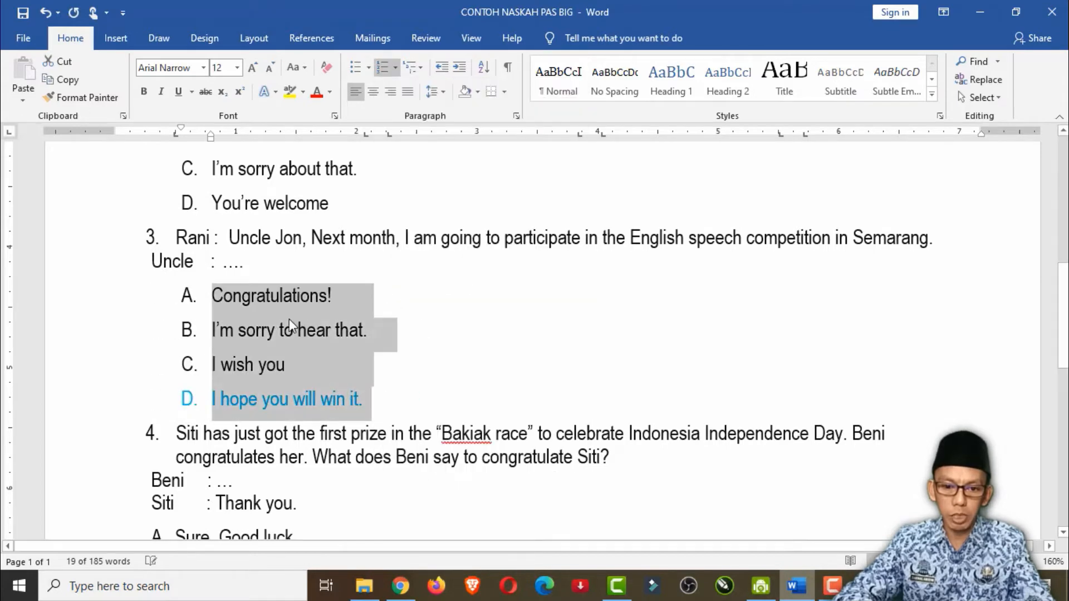
Step: Apply automatic A., B., C. numbering to the four answer options of question 4
scroll(289, 323, "down", 4)
left_click_drag(98, 305, 88, 406)
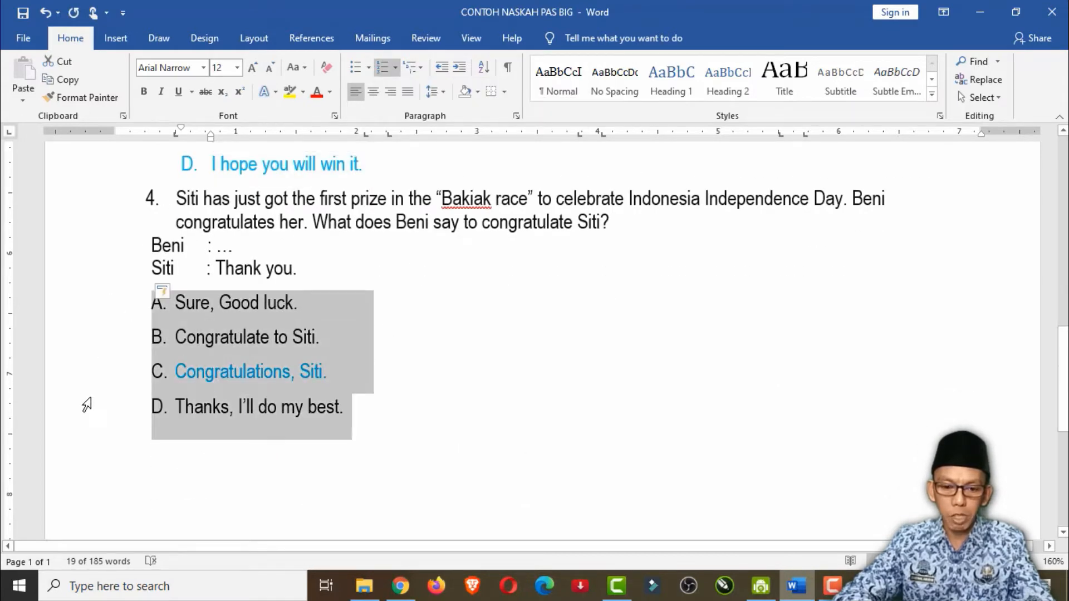
left_click(394, 73)
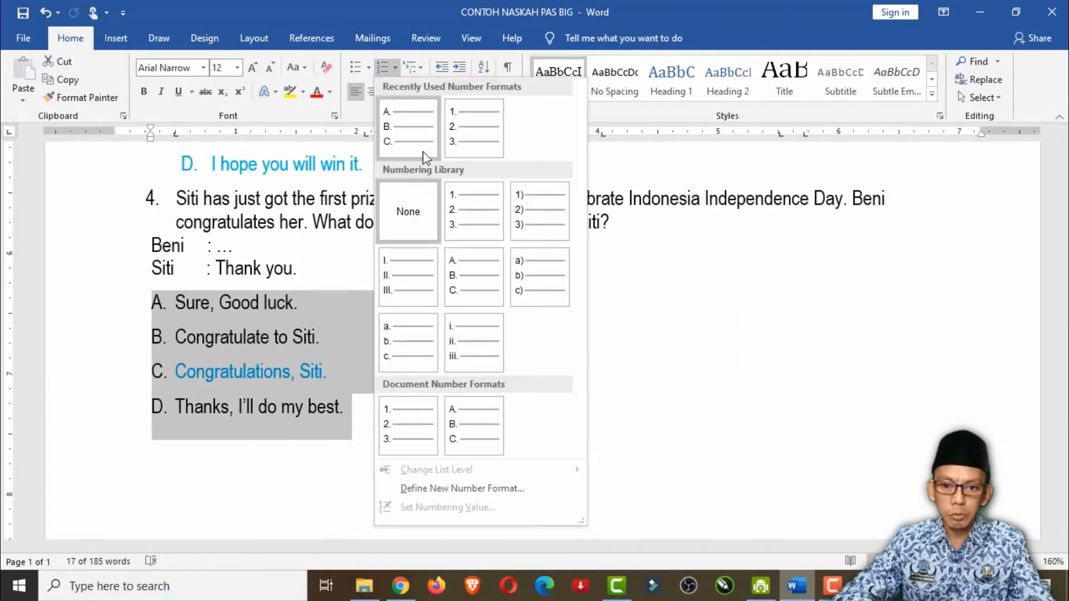
left_click(460, 248)
key("ctrl+z")
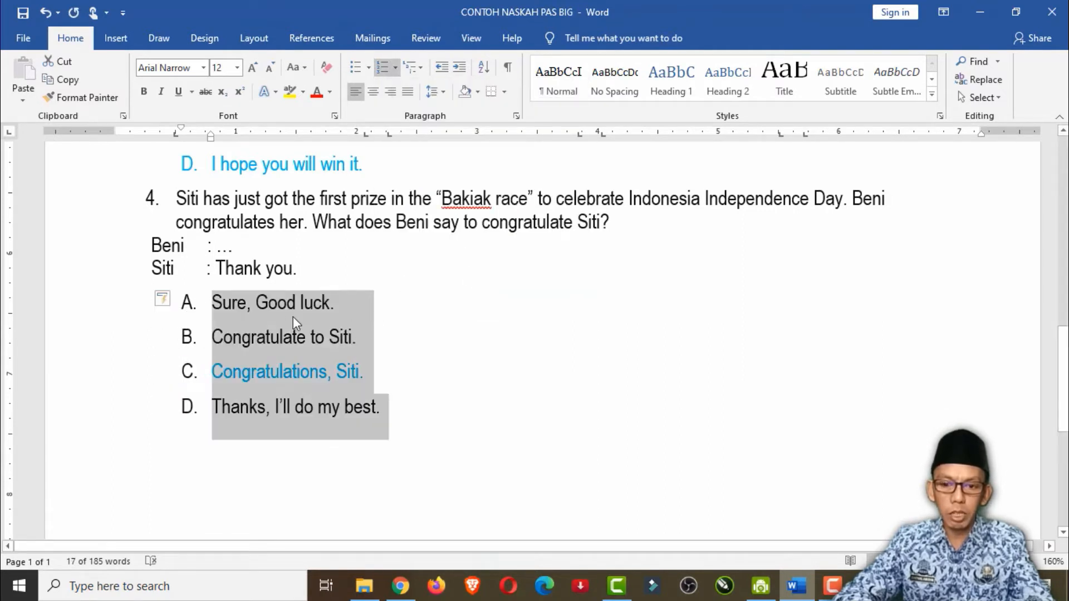
Step: Examine the numbering and alignment of all four questions and their answer options throughout the document
left_click(313, 271)
scroll(348, 359, "up", 3)
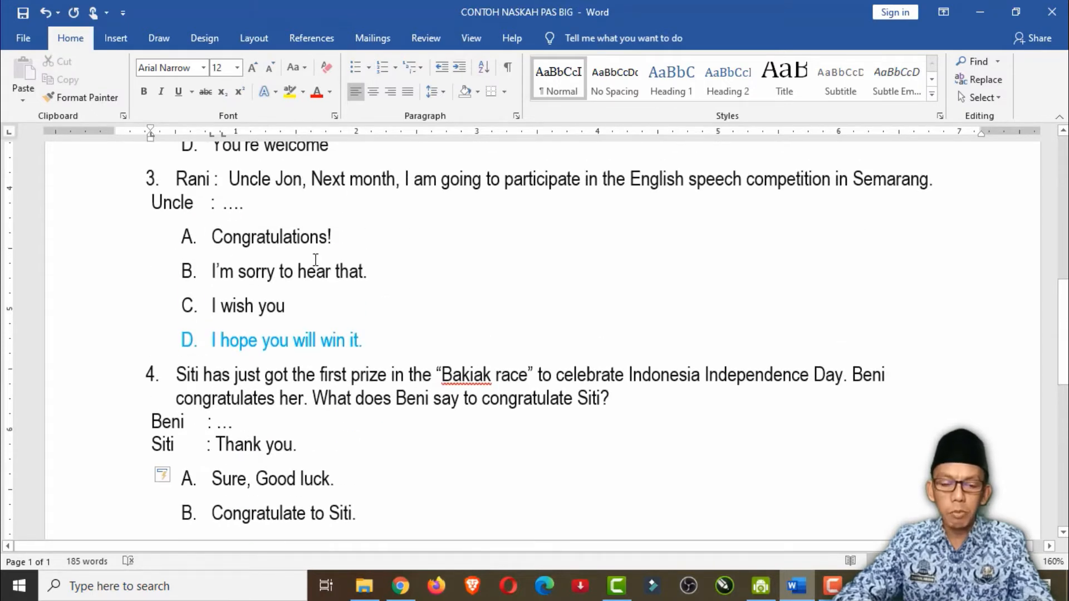
scroll(315, 260, "up", 5)
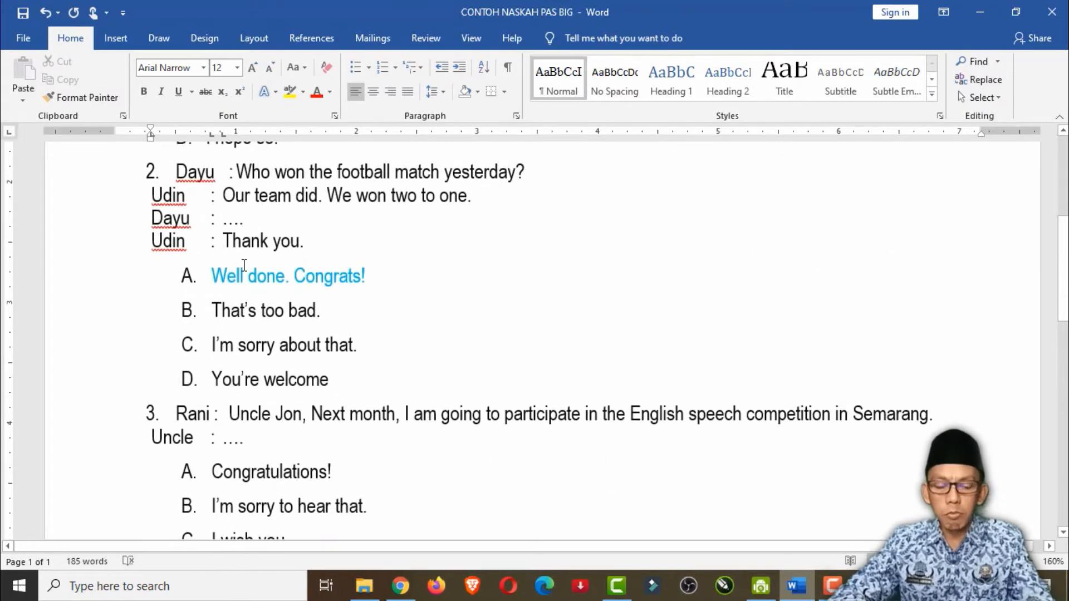
scroll(128, 231, "up", 4)
scroll(78, 241, "up", 3)
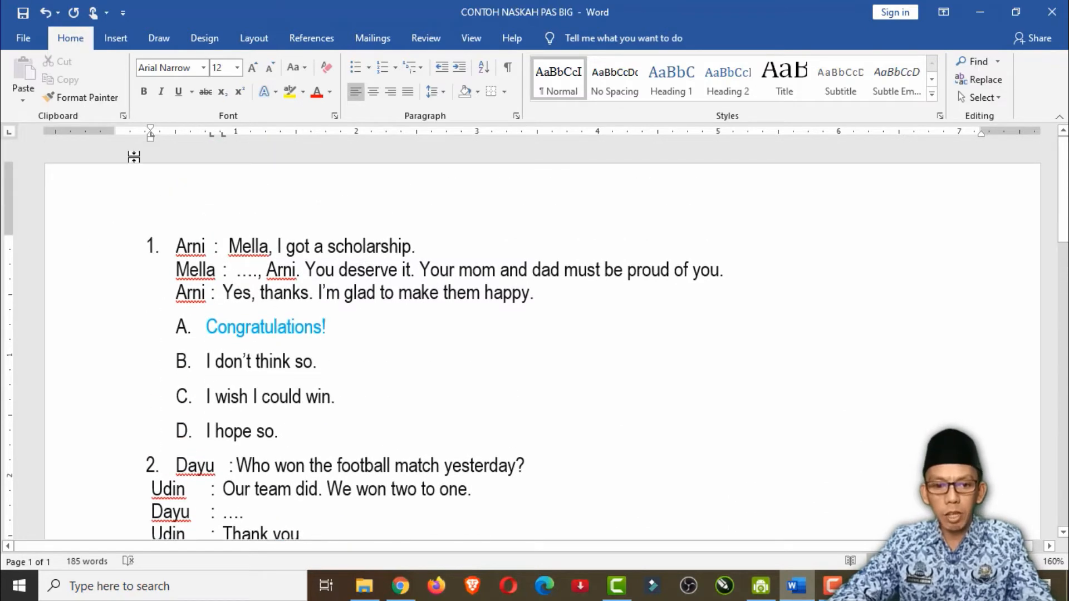
left_click(83, 255)
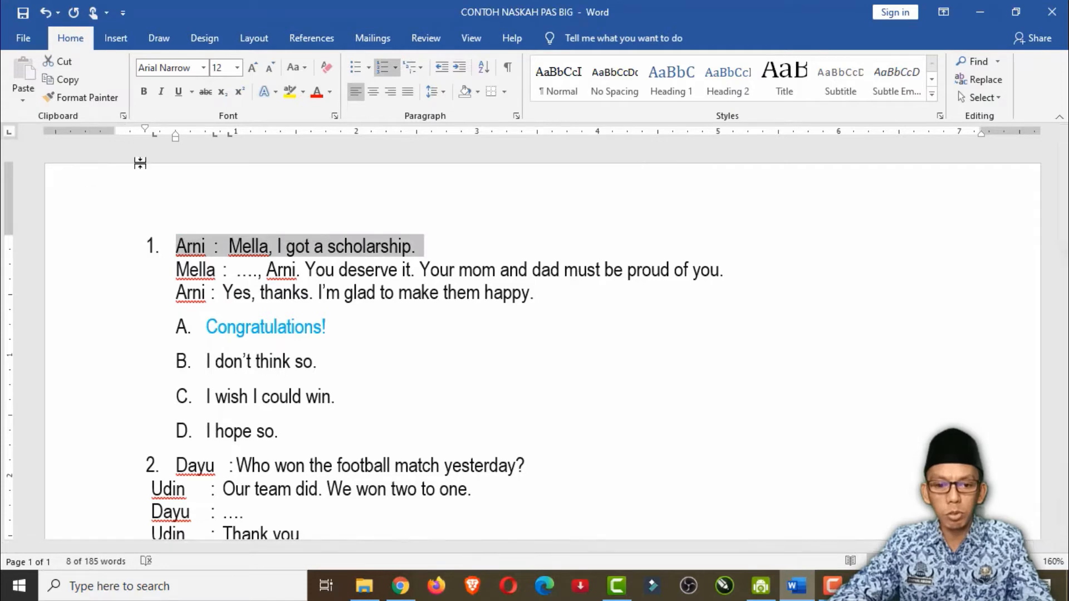
scroll(148, 430, "down", 5)
scroll(232, 338, "down", 14)
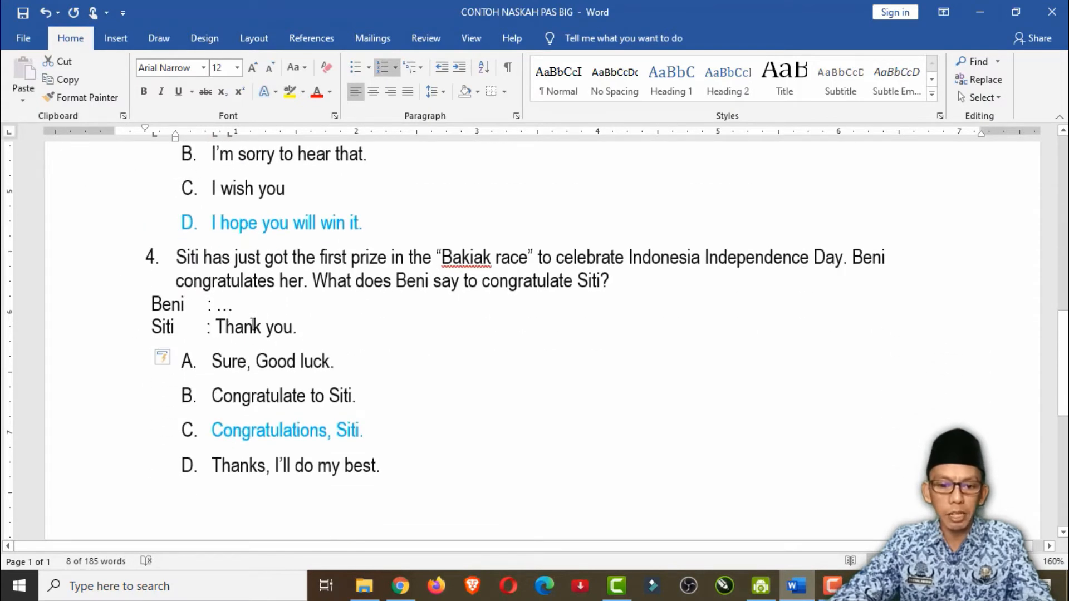
scroll(412, 295, "up", 8)
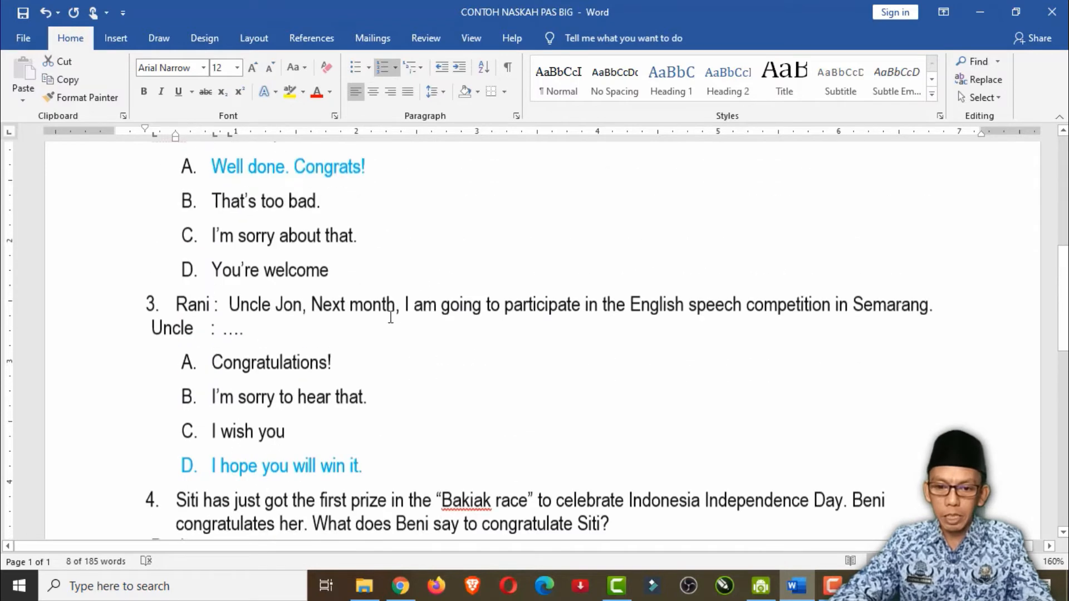
scroll(391, 318, "up", 15)
Step: Highlight the automatic list letters of question 1's answer options
left_click(390, 277)
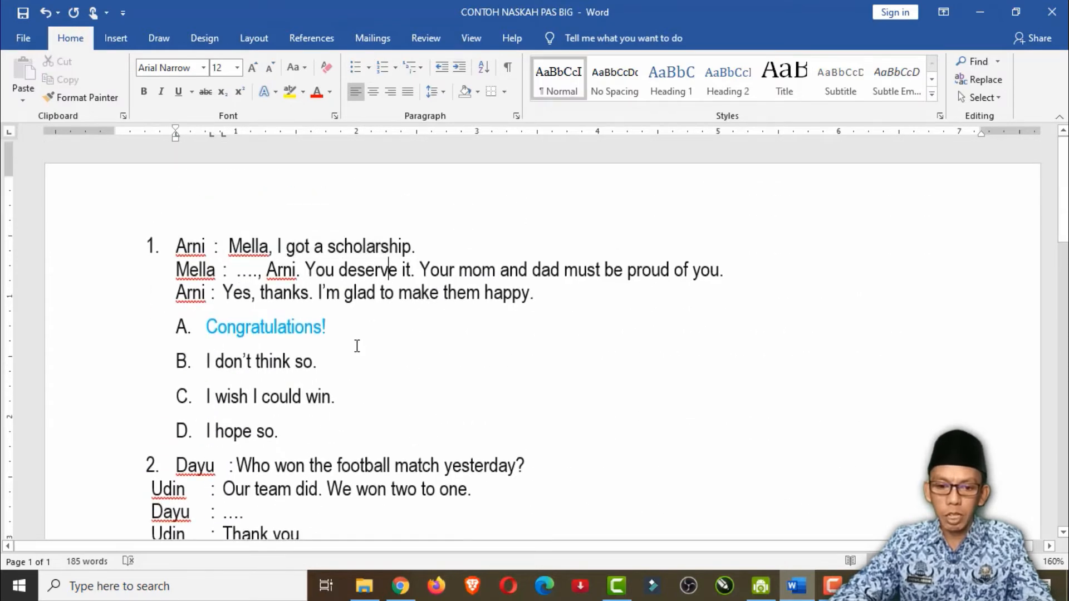
scroll(355, 347, "down", 6)
scroll(190, 265, "up", 5)
left_click(179, 267)
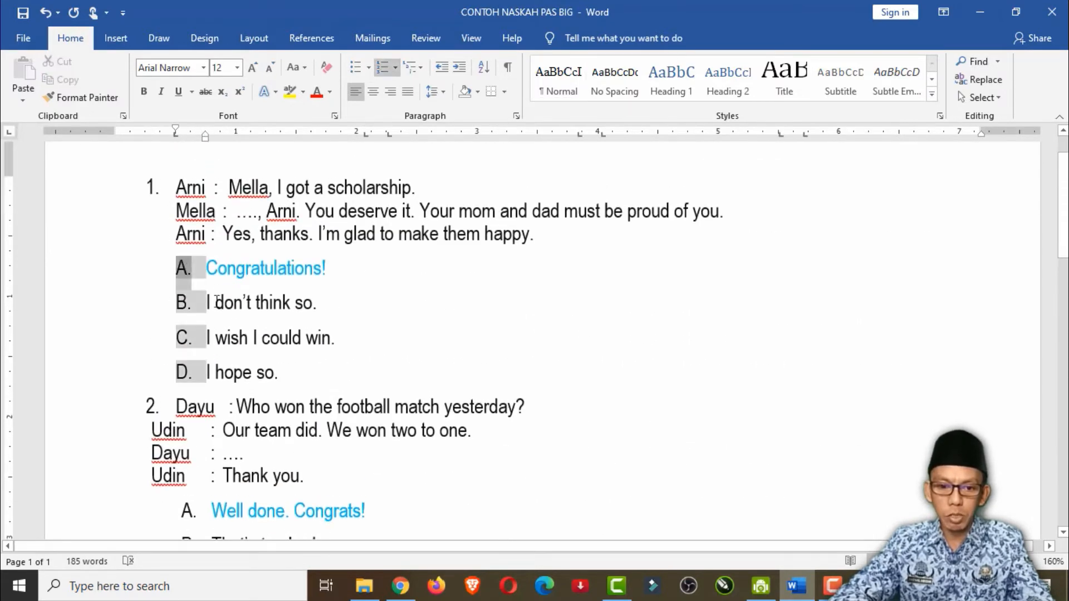
Step: Check the automatic option letters and the automatic question numbers of questions 1 to 4 throughout the document
scroll(192, 295, "down", 4)
scroll(240, 306, "down", 4)
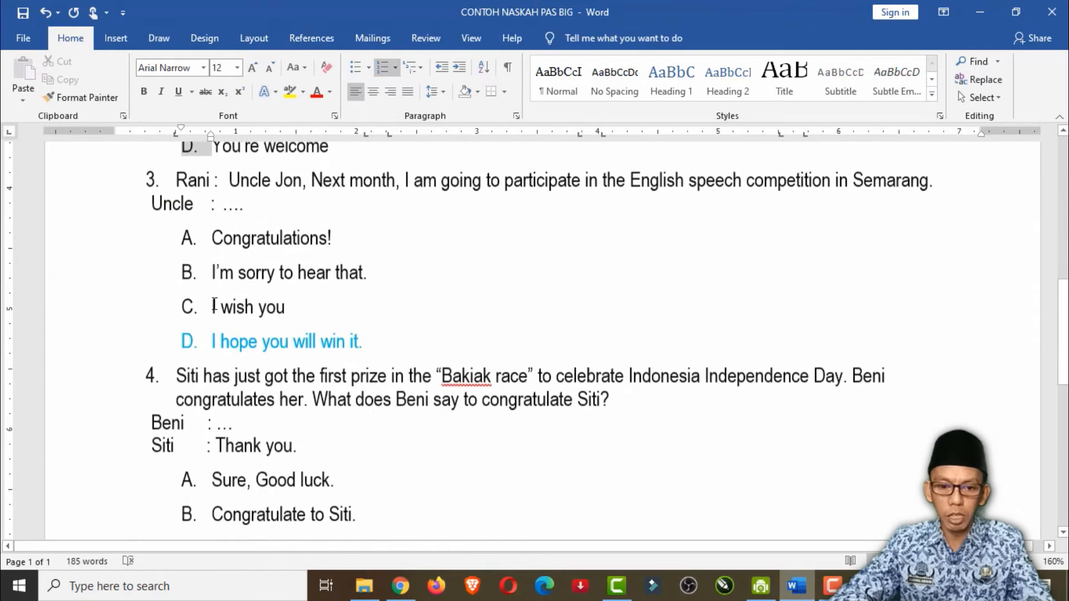
scroll(241, 305, "down", 3)
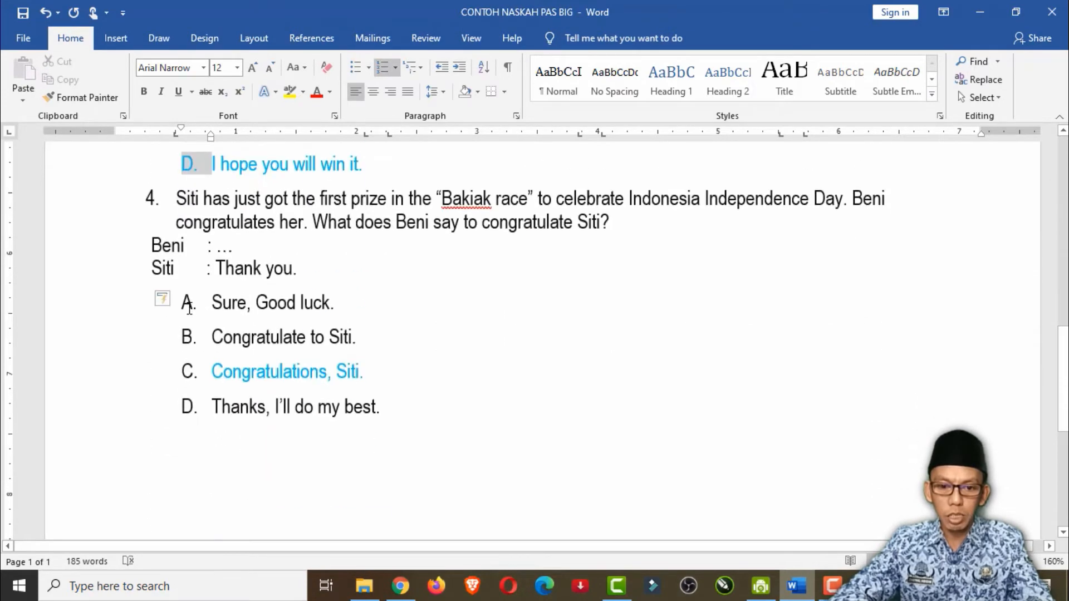
left_click(152, 200)
scroll(161, 242, "up", 12)
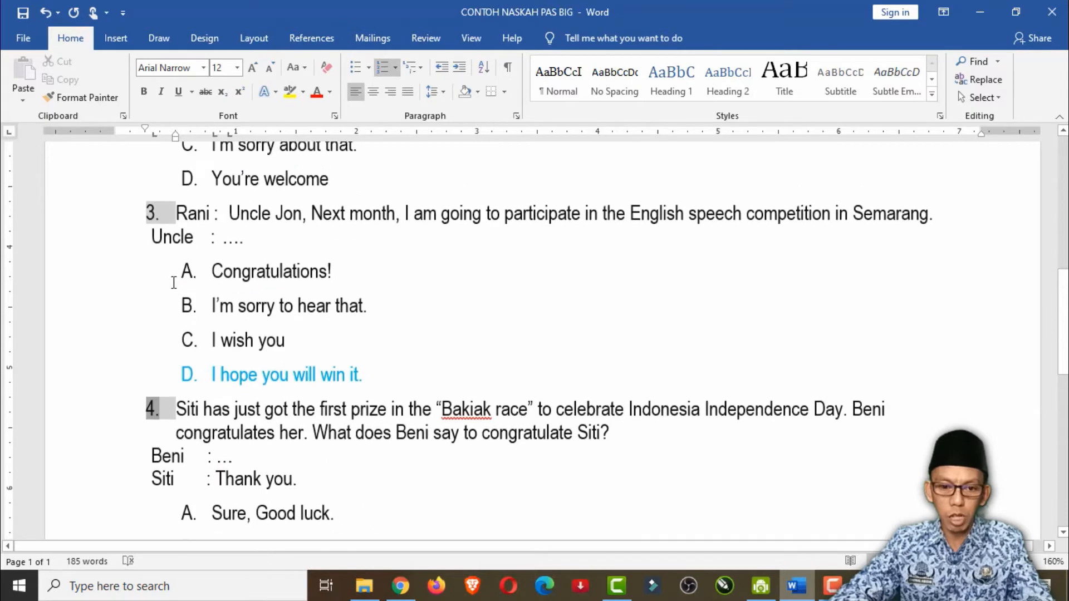
scroll(310, 400, "down", 4)
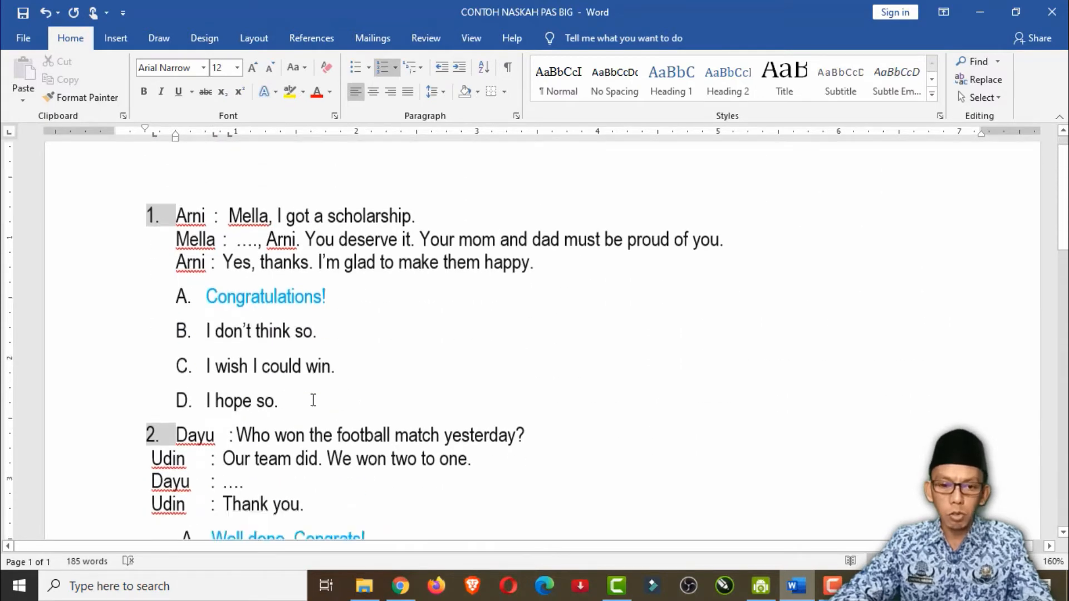
Step: Export the exam script as the PDF CONTOH NASKAH PAS BIG on drive E and set Adobe Acrobat Reader DC to always open PDF files
left_click(24, 40)
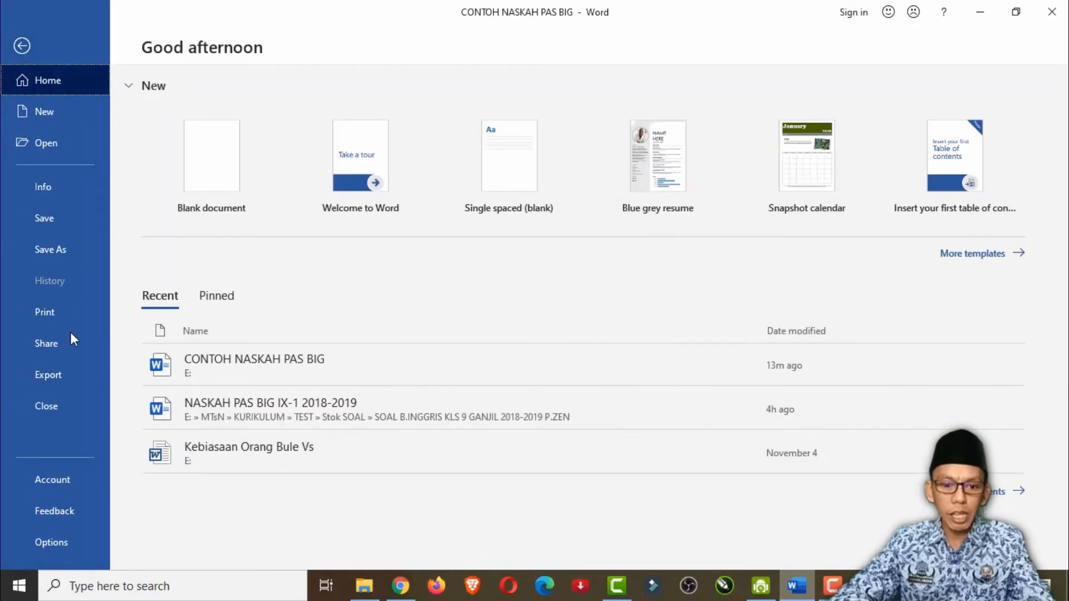
left_click(66, 377)
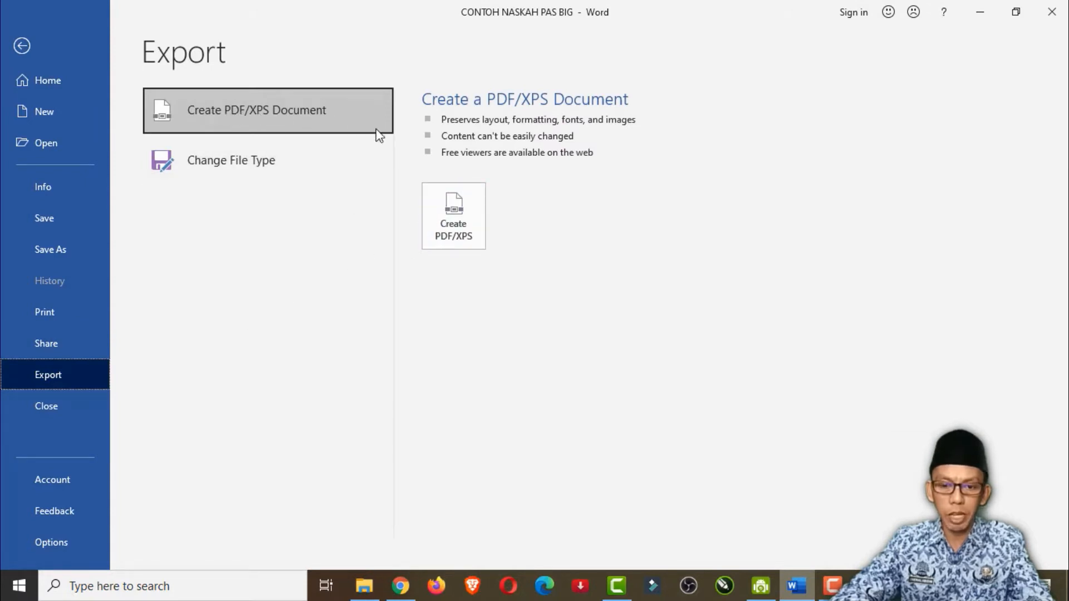
left_click(466, 220)
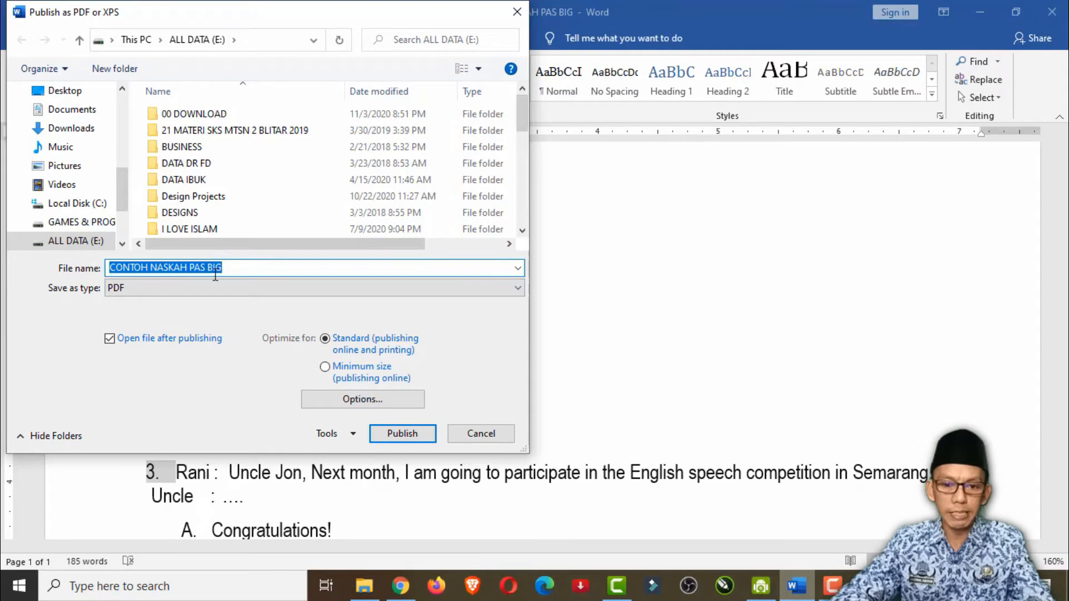
left_click(411, 437)
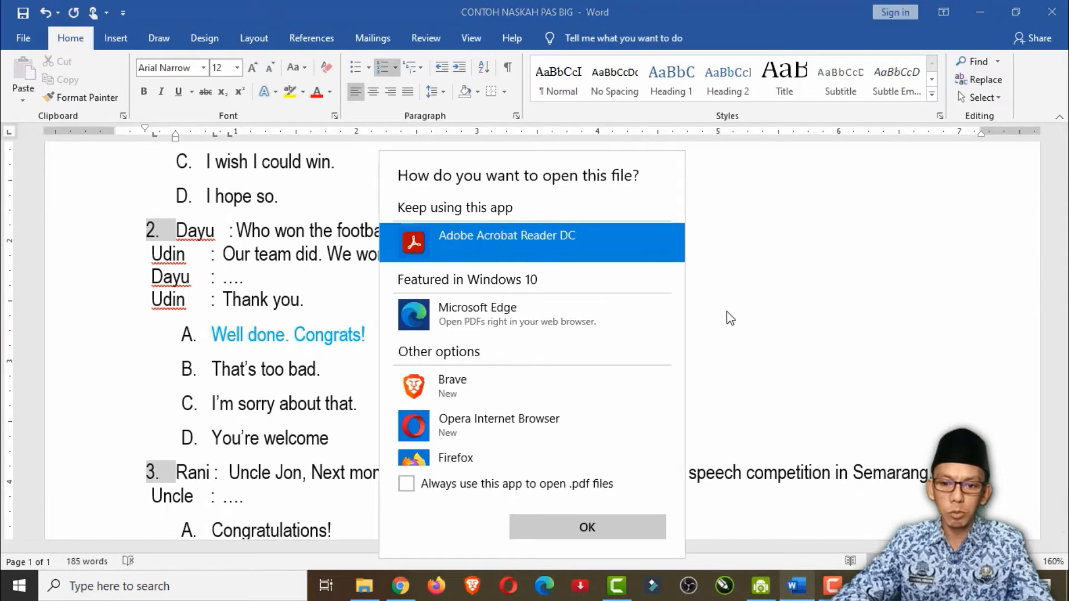
left_click(446, 484)
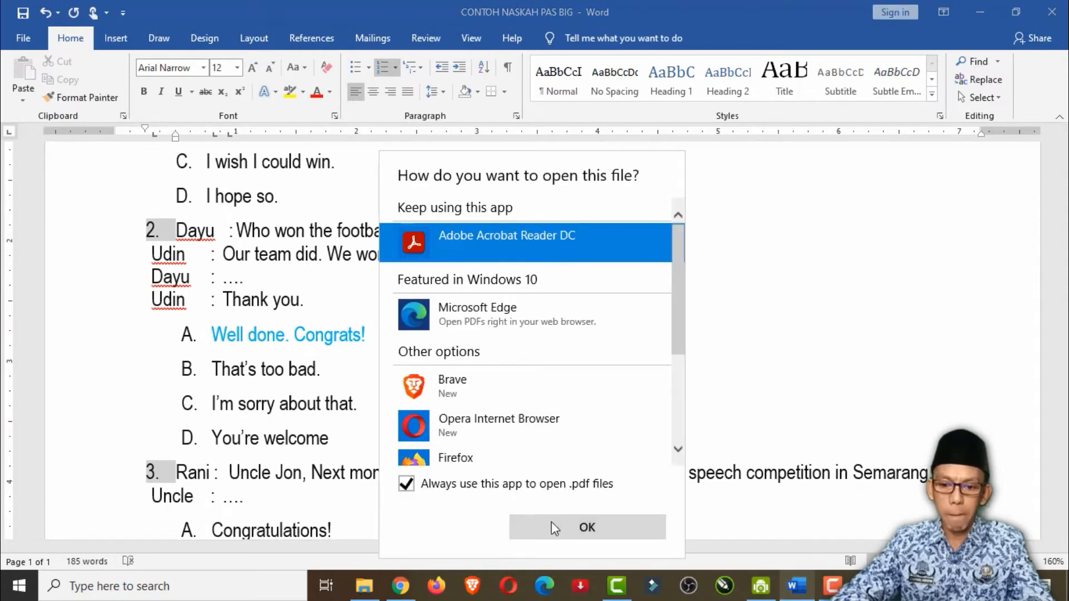
left_click(554, 528)
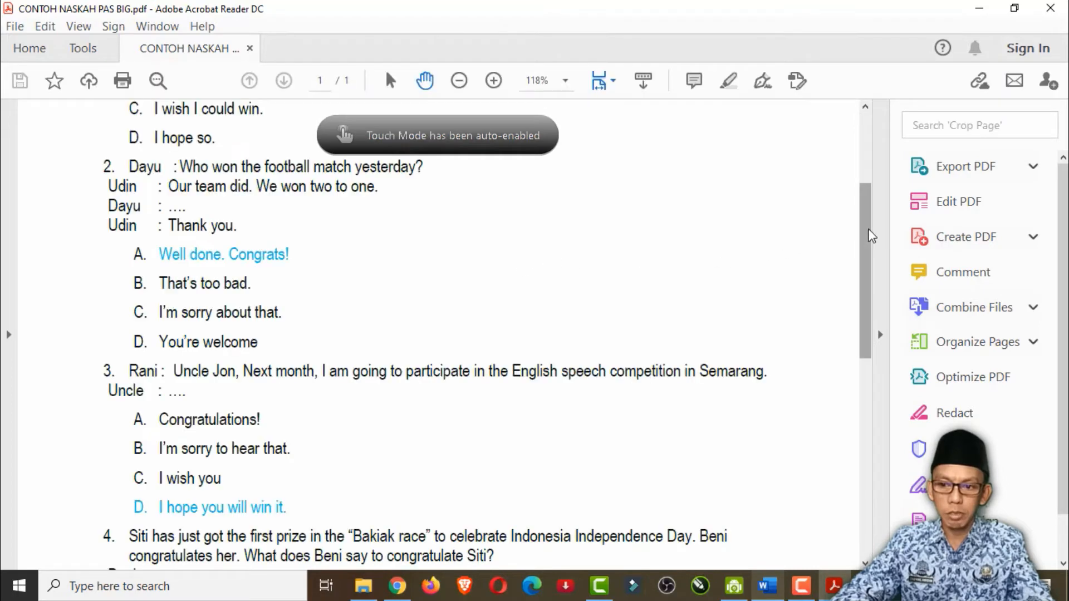
Step: Review the numbering and alignment of the questions and answer options in the exported PDF
scroll(453, 284, "up", 3)
scroll(436, 267, "down", 5)
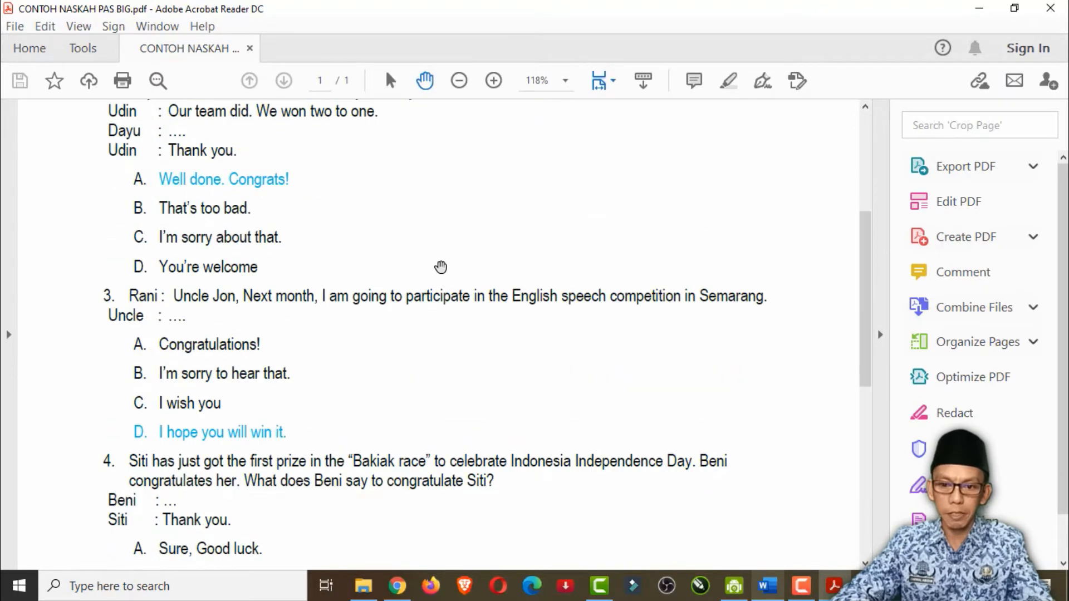
scroll(440, 268, "down", 5)
scroll(439, 268, "up", 7)
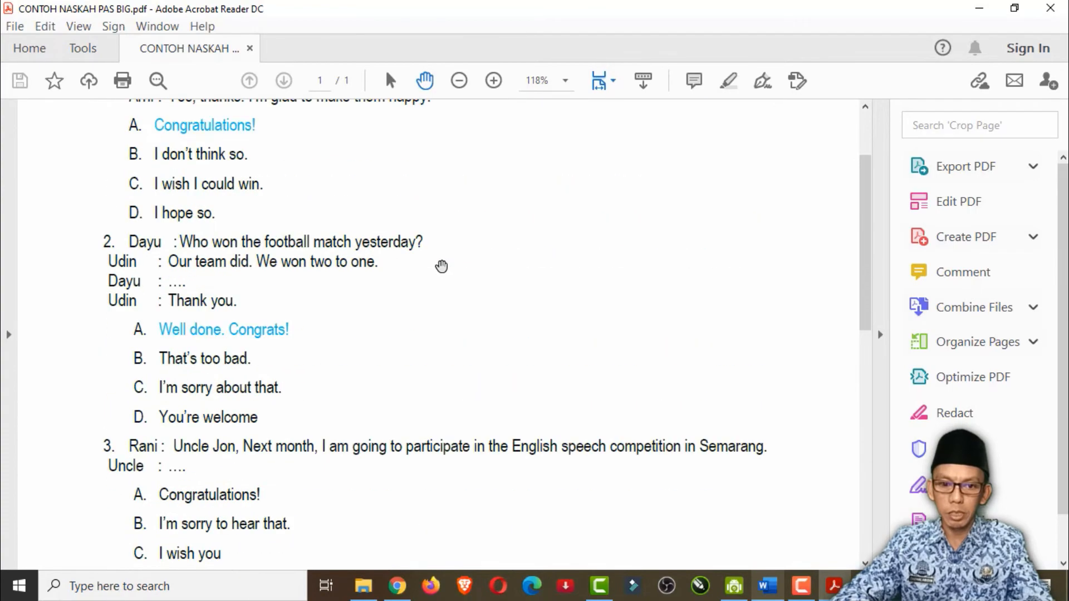
scroll(441, 266, "up", 3)
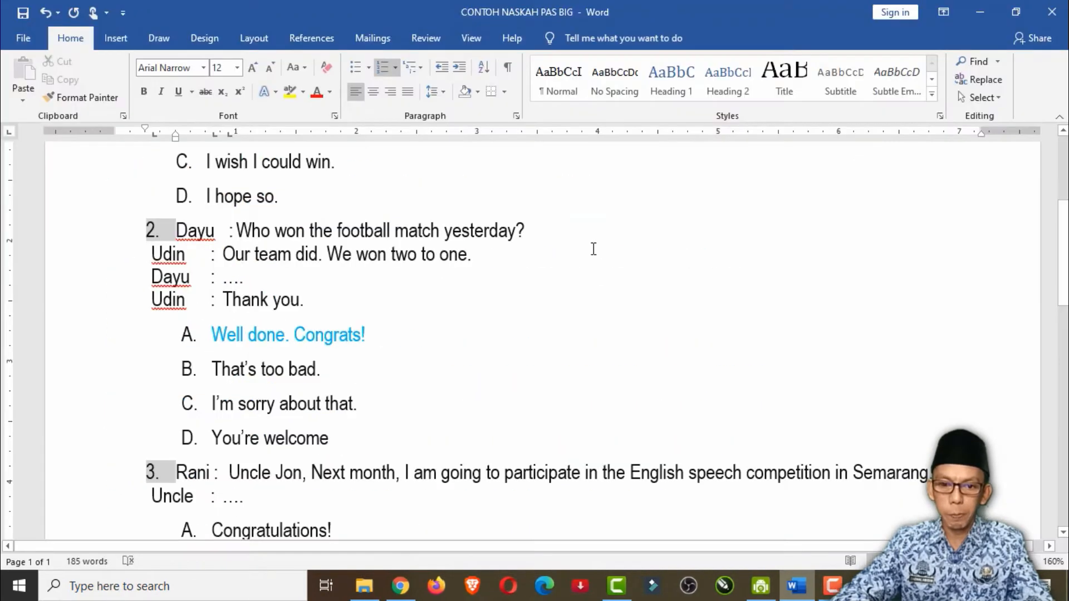
Step: Close the Word exam script and save its changes
scroll(549, 296, "up", 3)
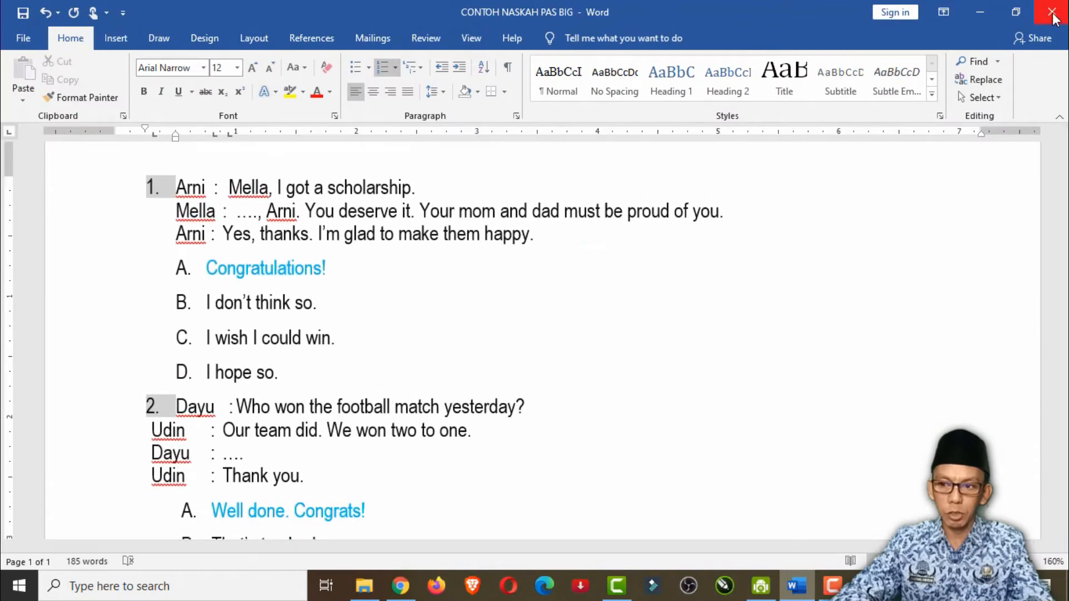
left_click(1053, 19)
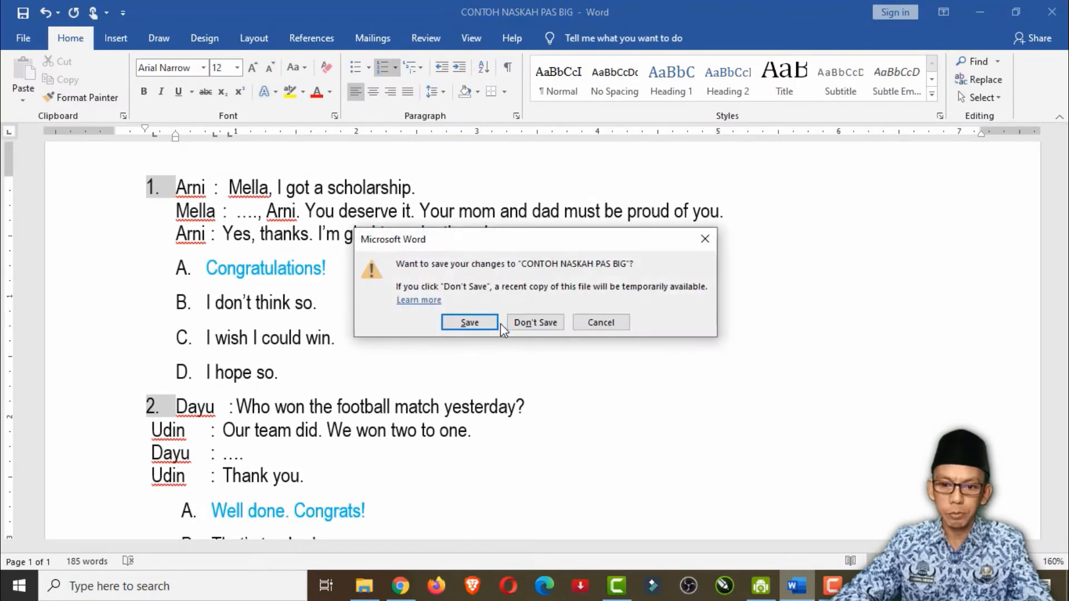
left_click(478, 324)
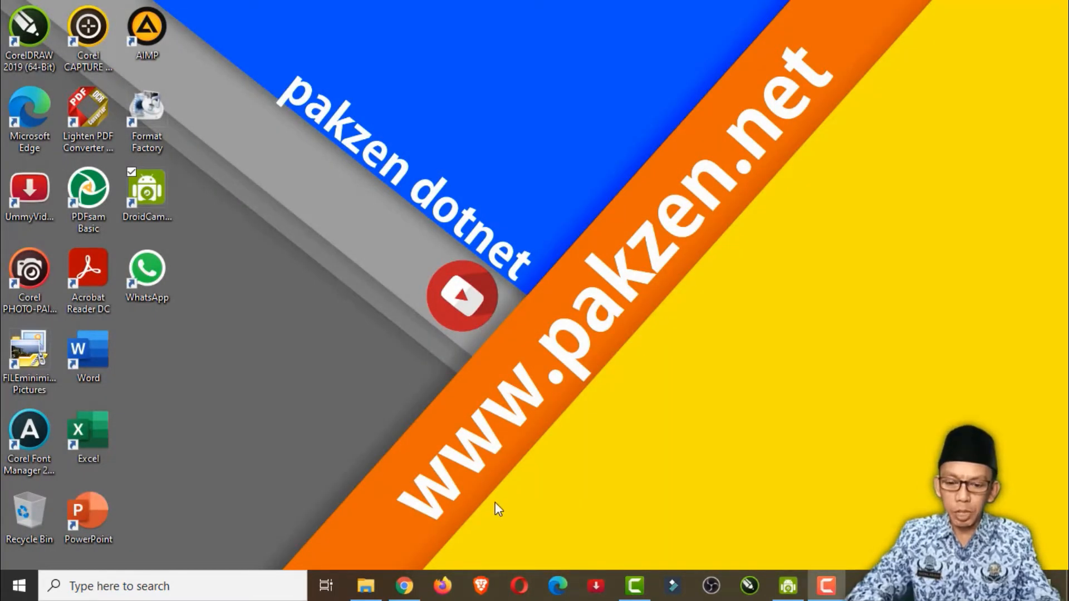
Step: Switch to Google Chrome and open Google Drive from the Google apps
left_click(406, 588)
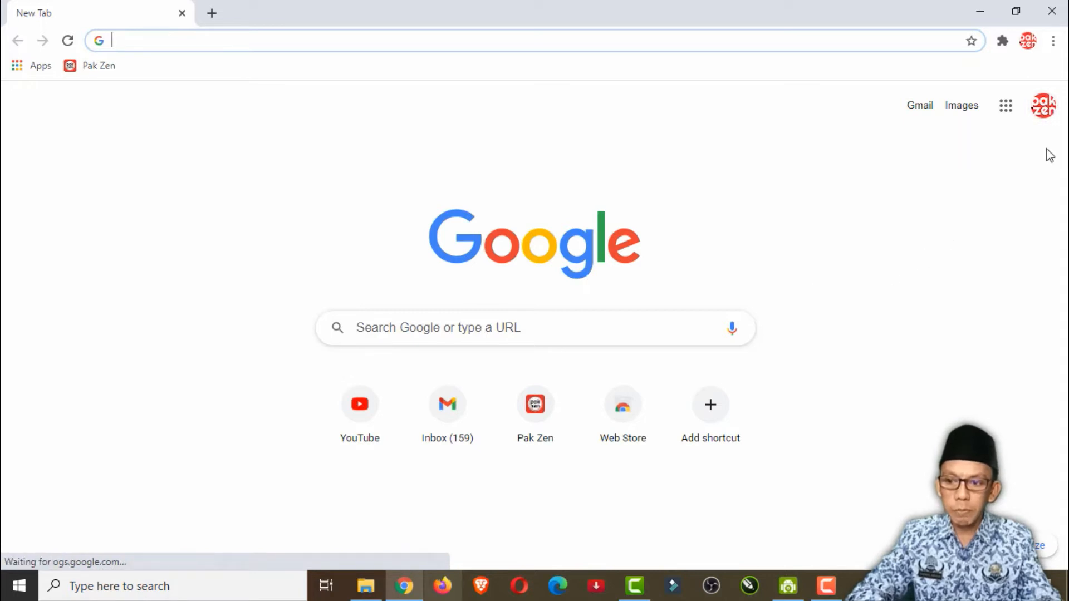
left_click(1008, 111)
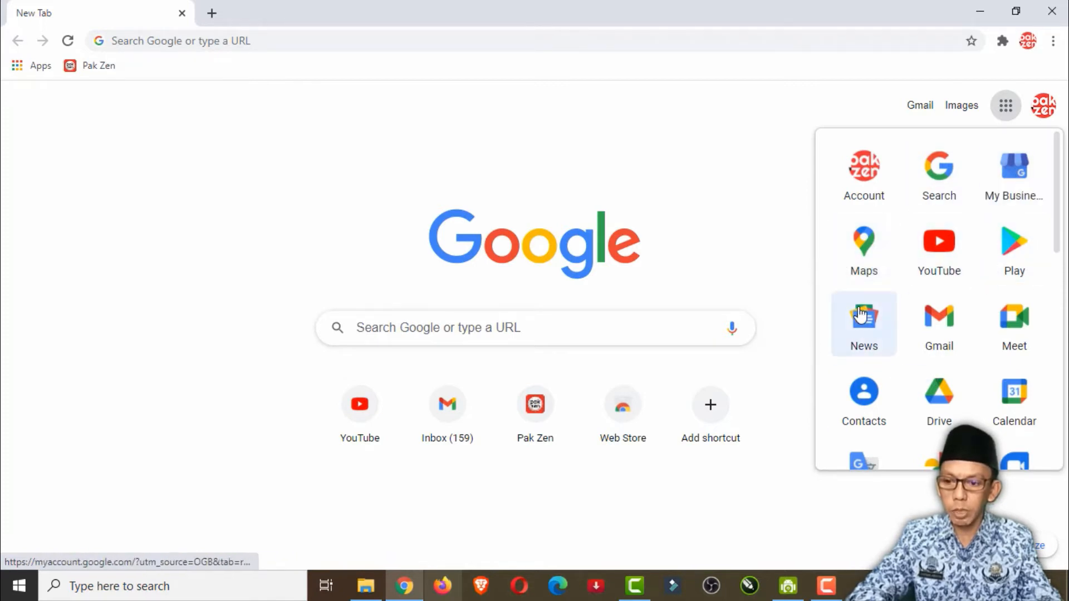
left_click(946, 409)
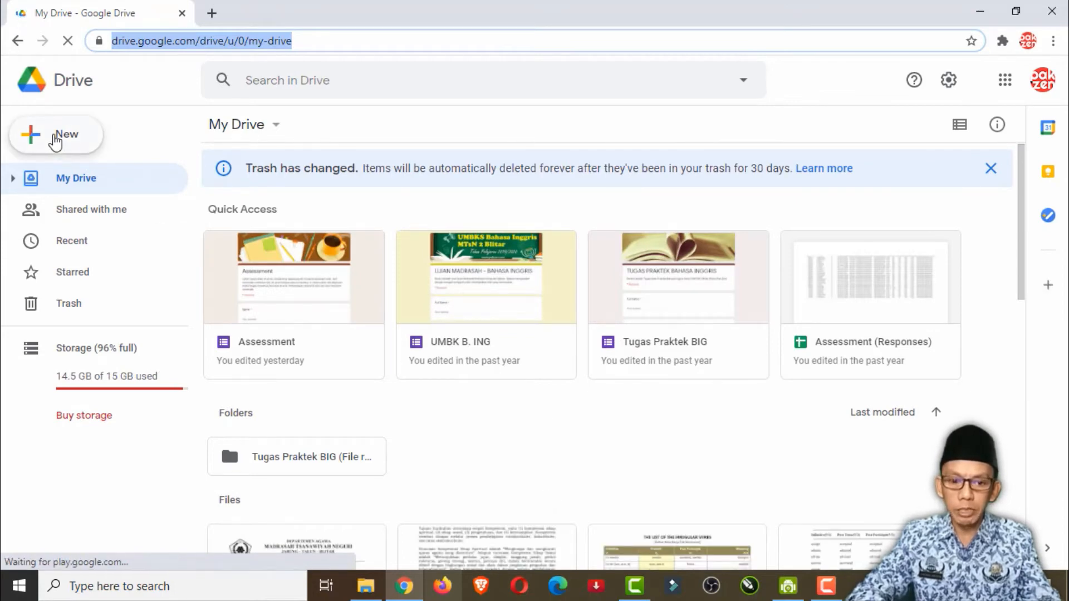
Step: Create a folder named PAS in My Drive and open it
left_click(54, 142)
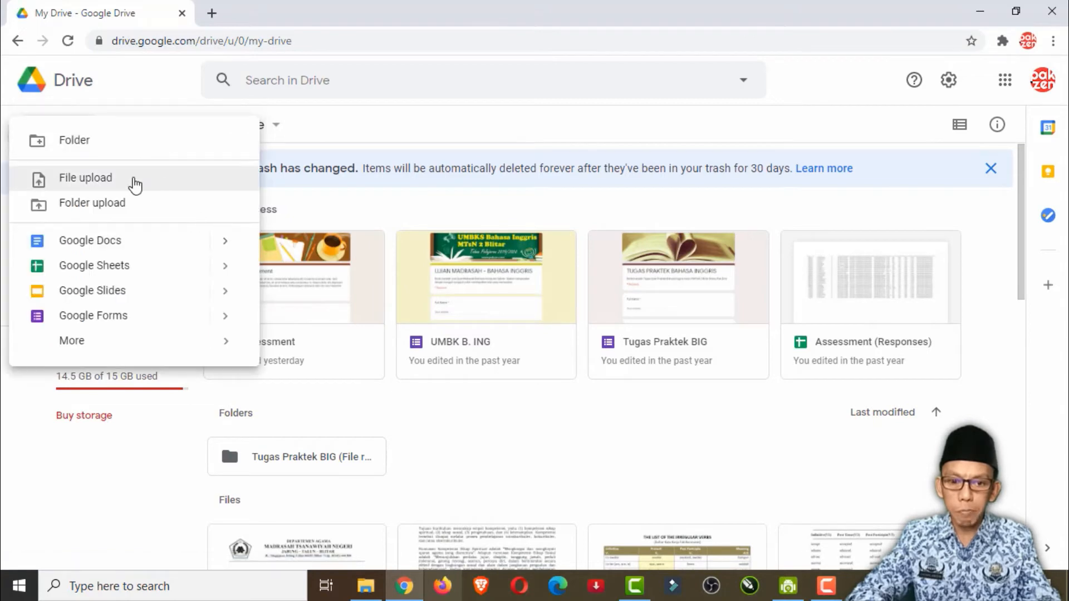
left_click(126, 153)
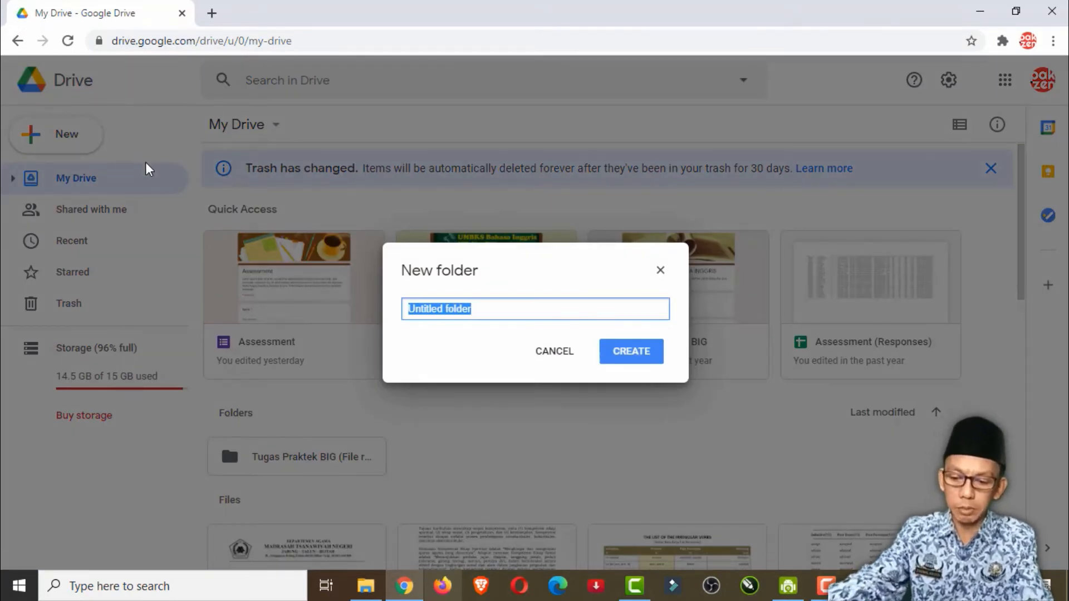
type("PAS")
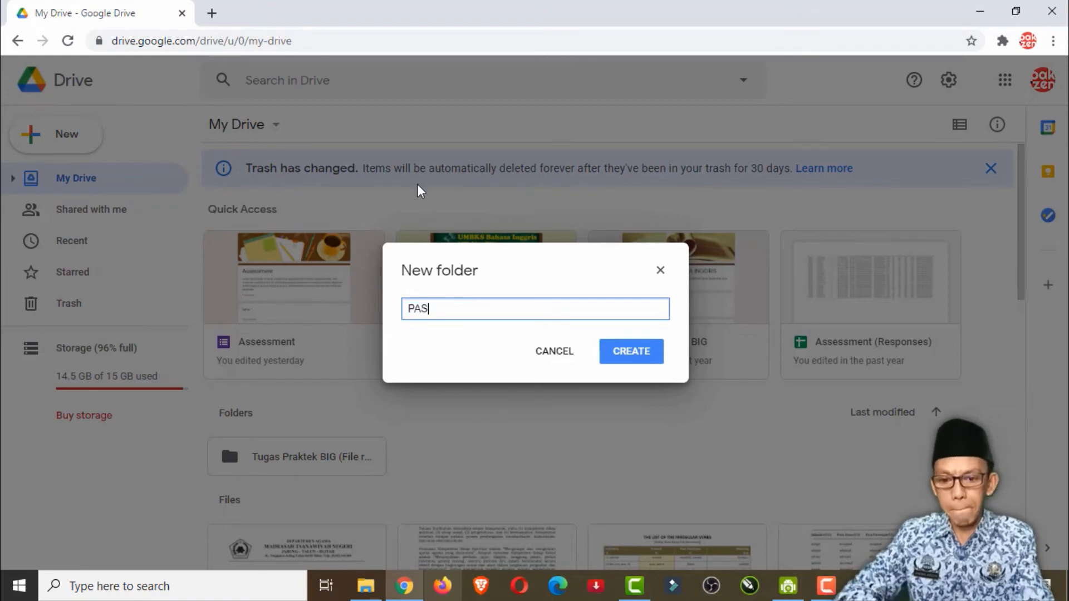
left_click(633, 351)
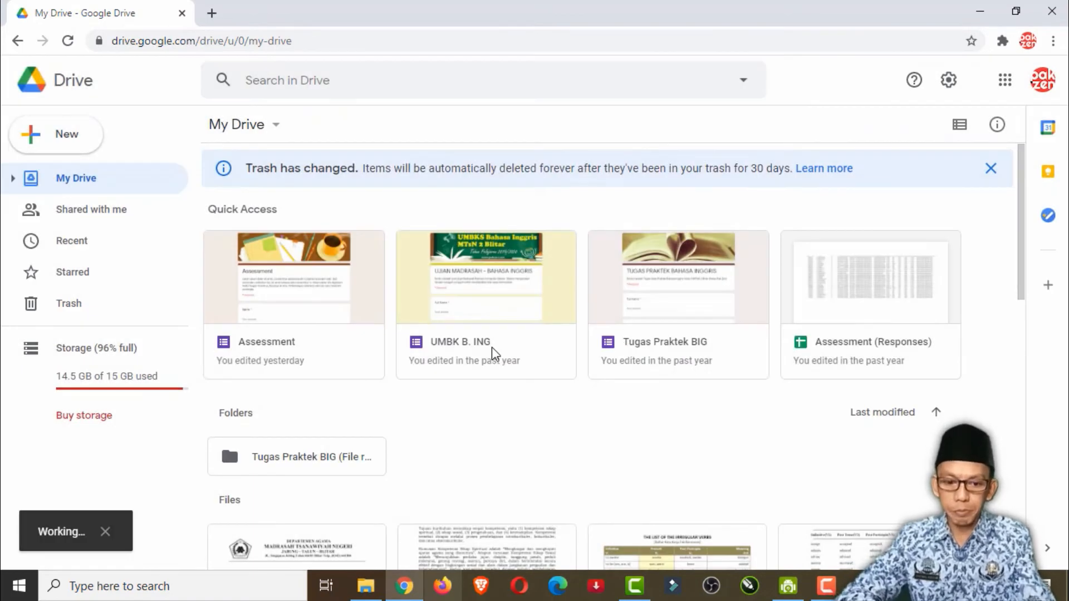
left_click(476, 467)
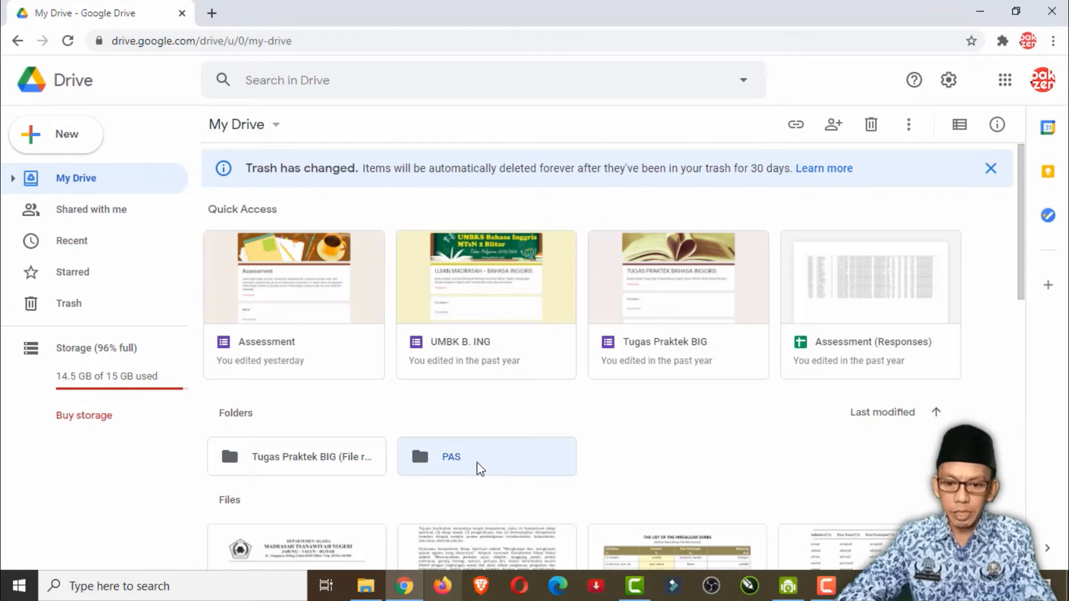
double_click(499, 462)
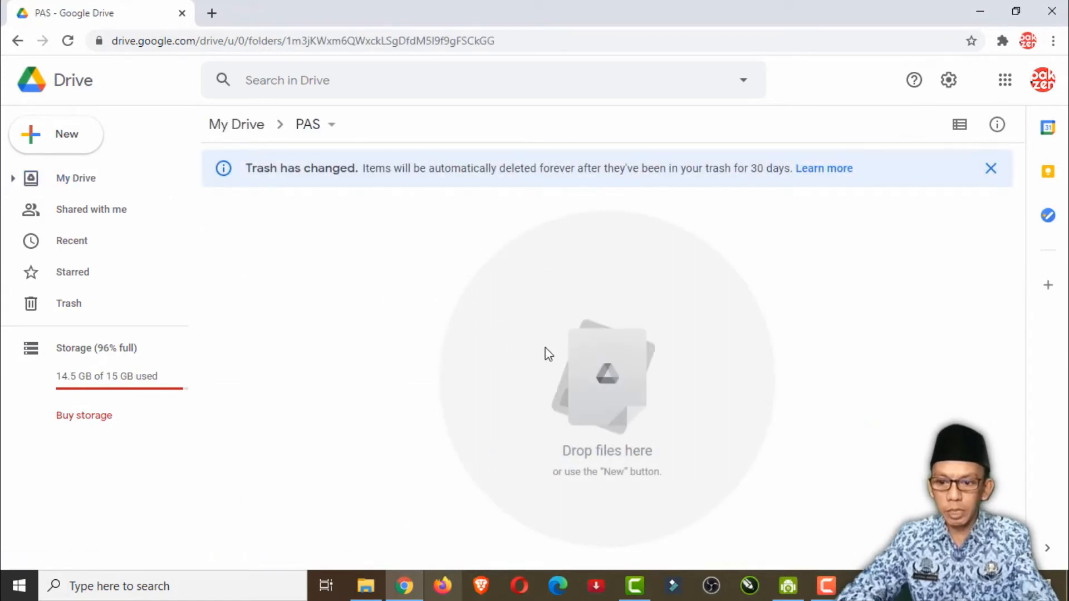
Step: Upload the PDF CONTOH NASKAH PAS BIG from File Explorer's recent files into the PAS folder and dismiss the upload notice
key("super+Tab")
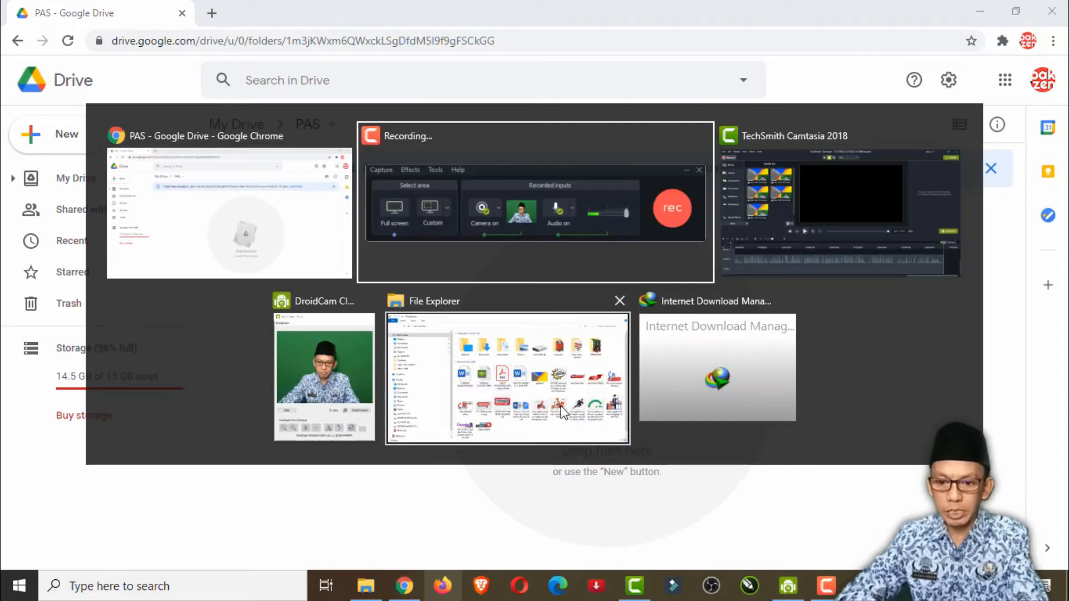
left_click(504, 389)
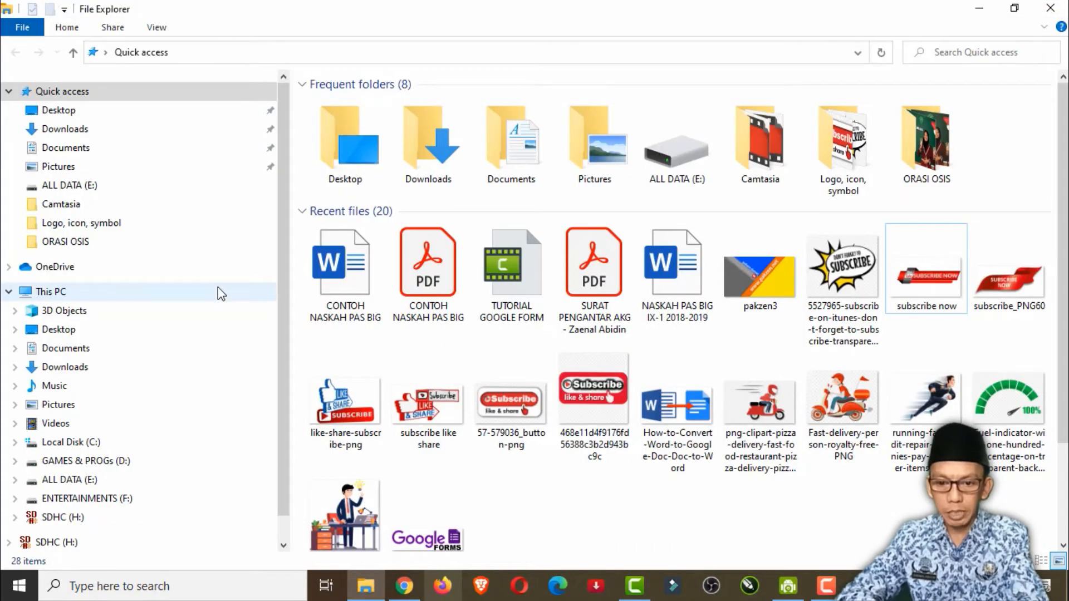
left_click(435, 286)
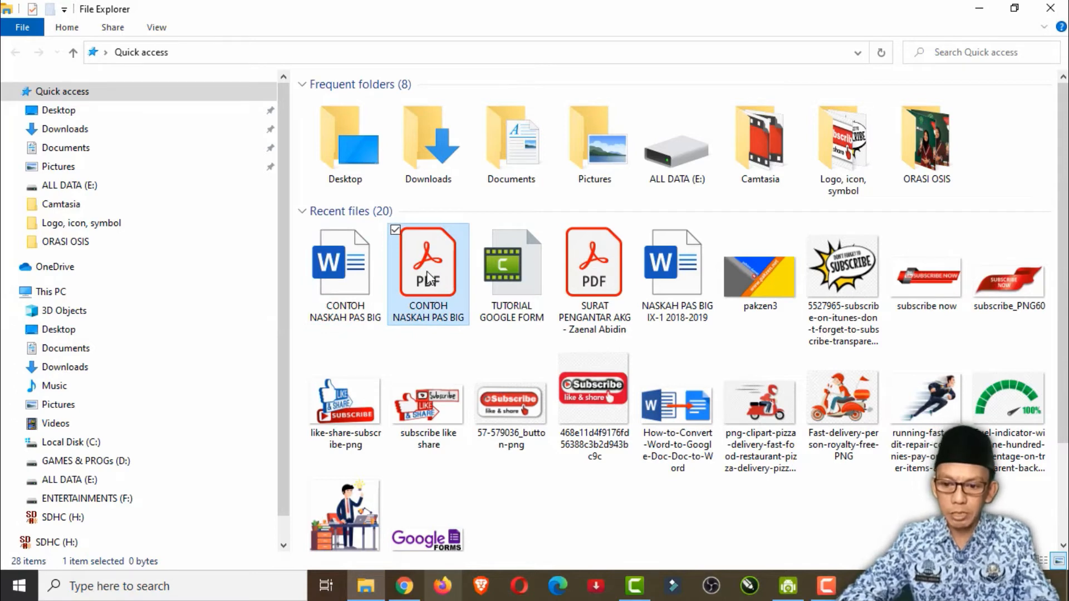
left_click_drag(428, 276, 629, 363)
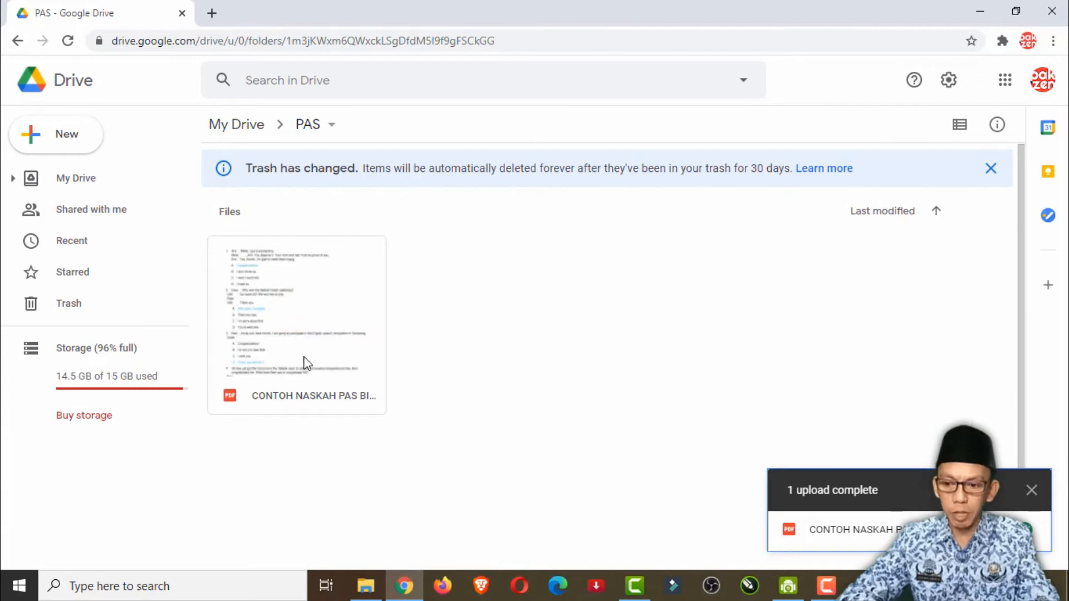
left_click(1031, 491)
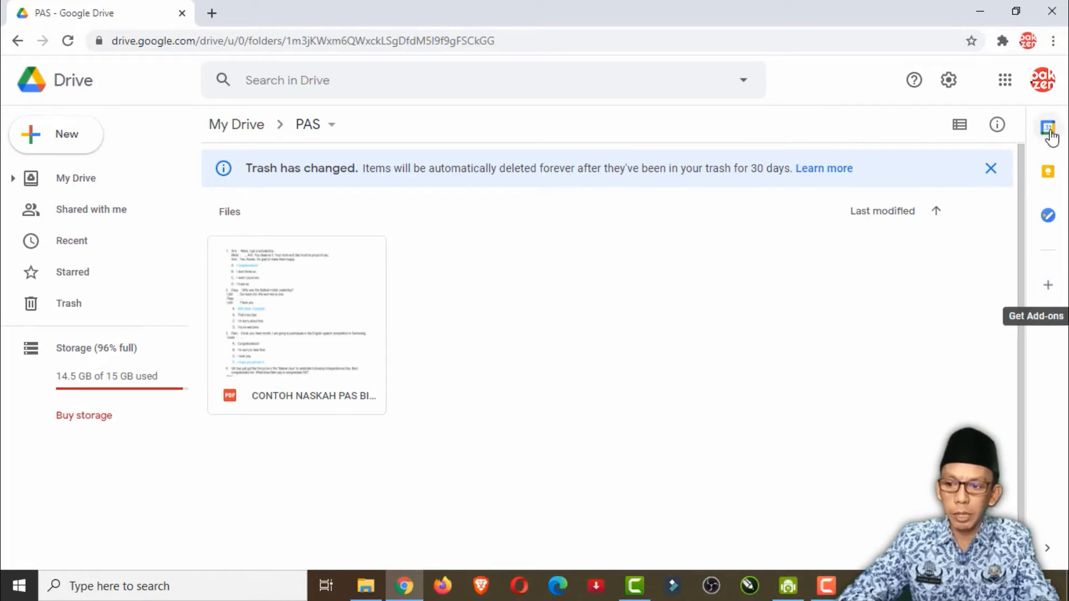
Step: Find Automagical Forms in the Google Workspace Marketplace add-ons for Drive and start installing it, agreeing to continue to the permission request
left_click(1052, 295)
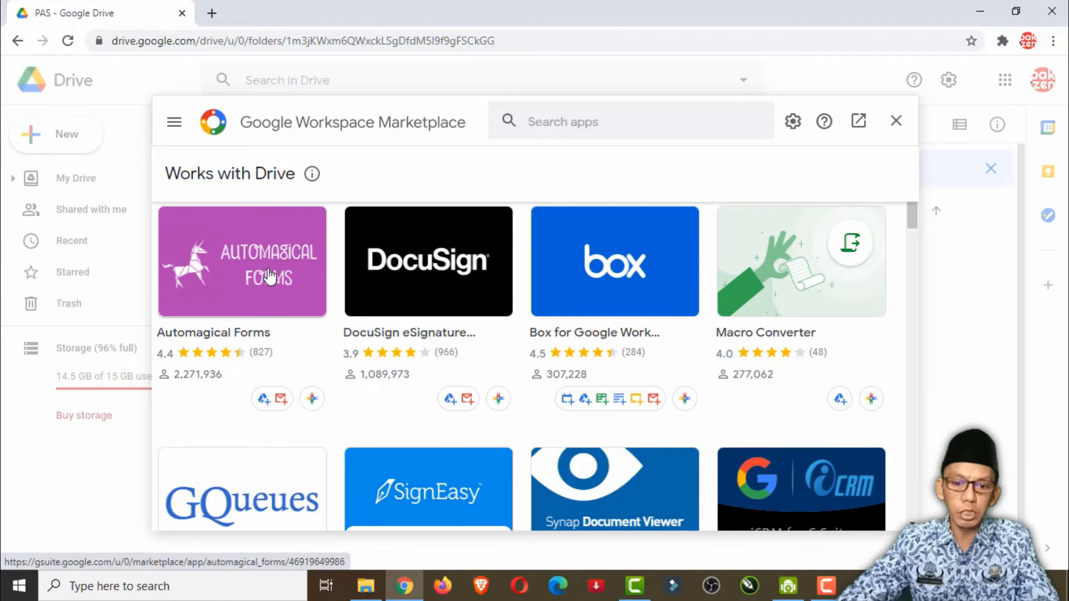
left_click(252, 265)
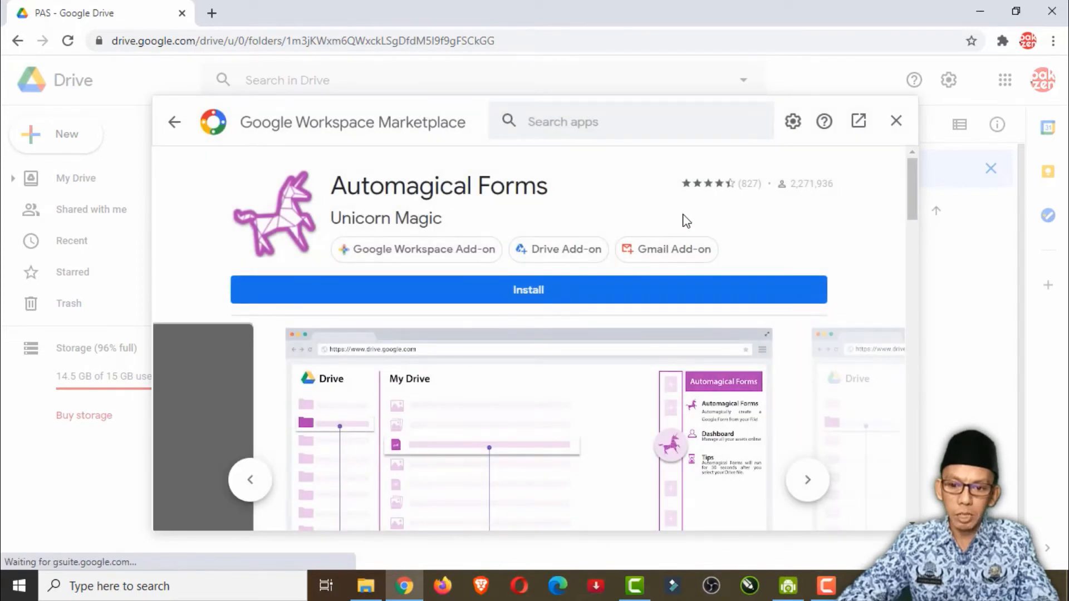
left_click(549, 301)
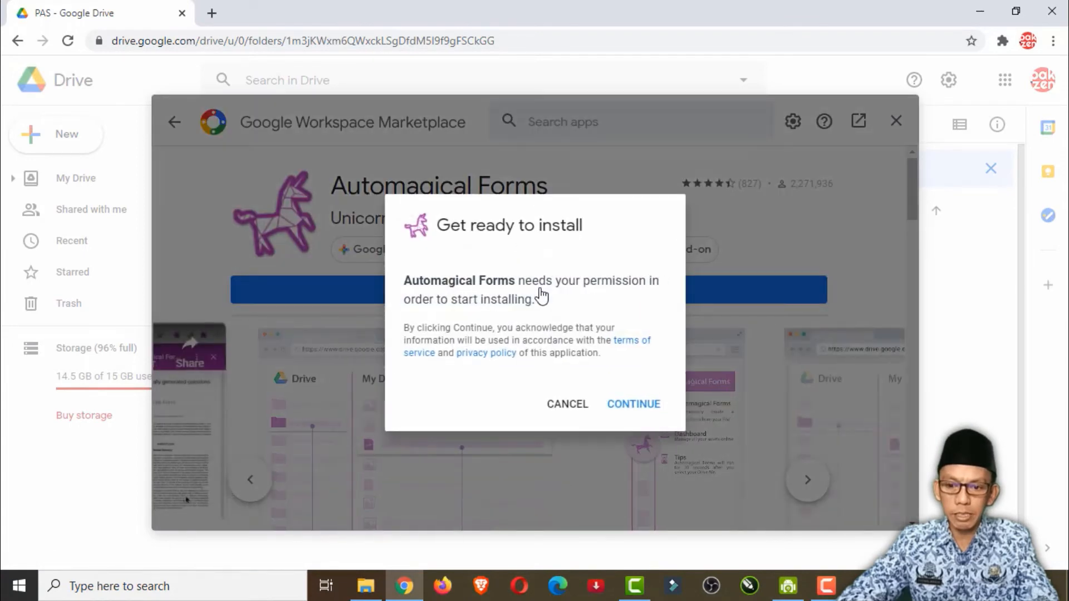
left_click(635, 404)
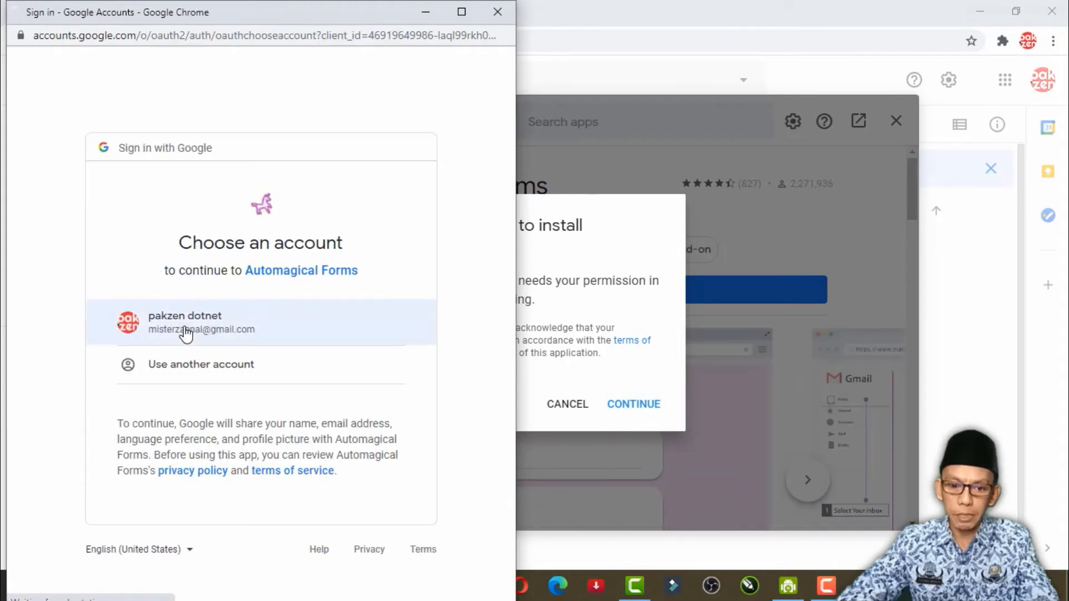
Step: Authorize Automagical Forms with the signed-in Google account, allow all requested access, and dismiss the installation notices and the Marketplace
left_click(191, 315)
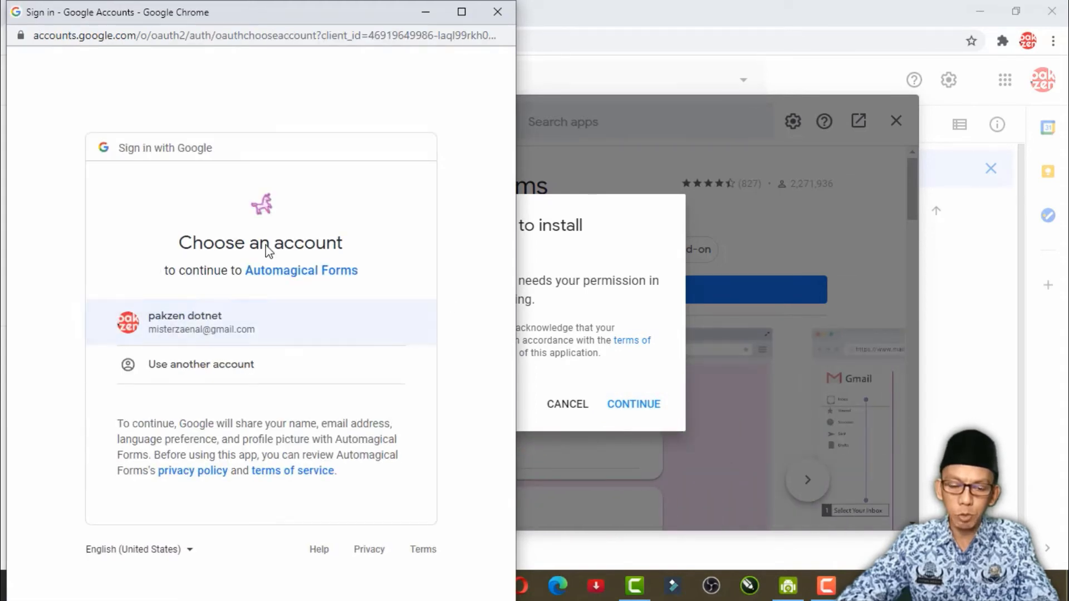
left_click(207, 329)
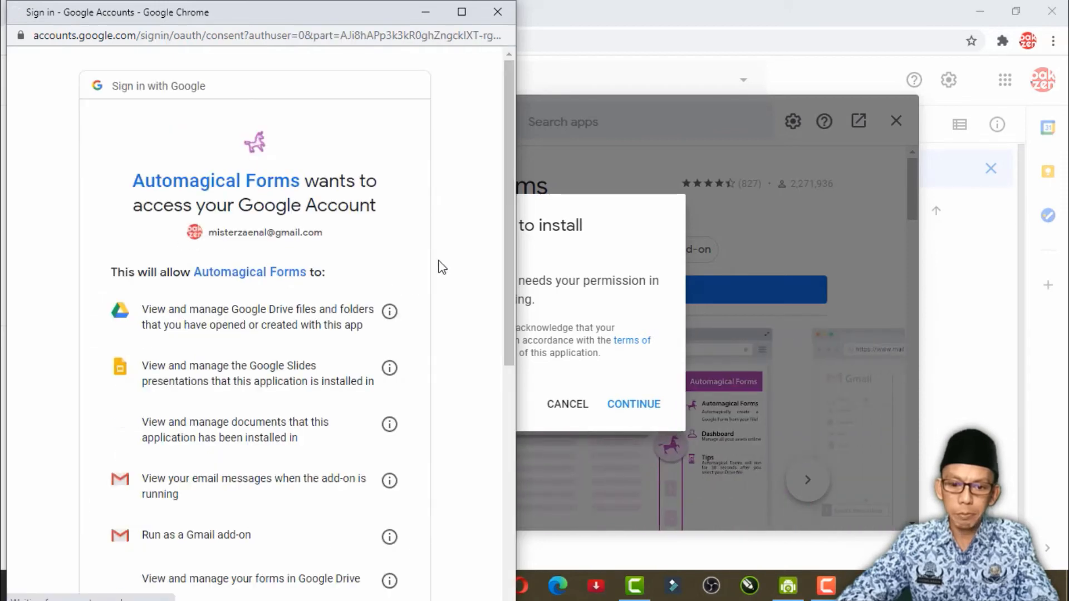
scroll(437, 250, "down", 8)
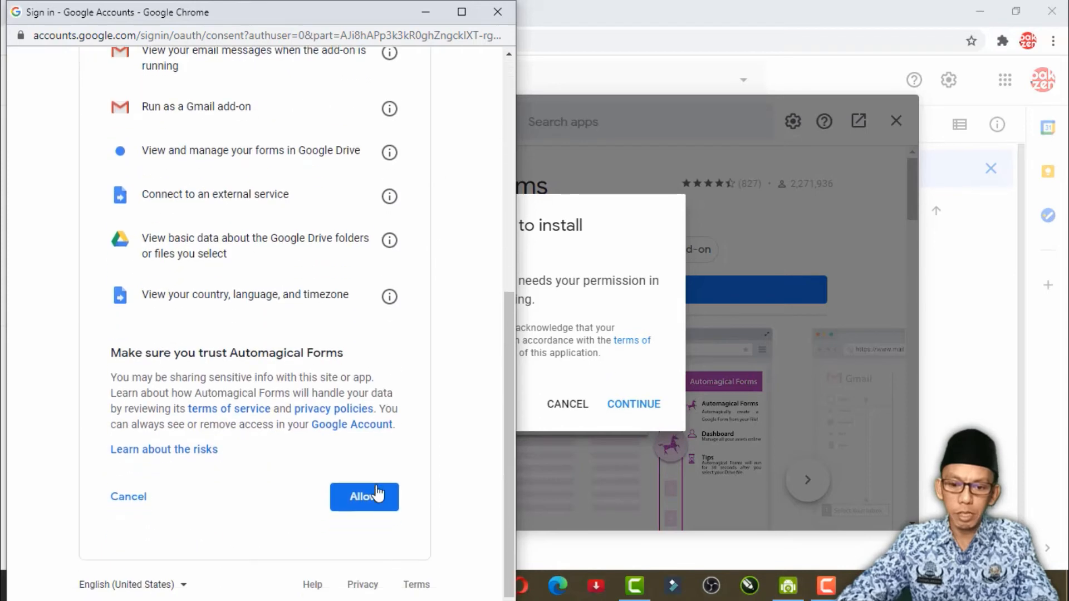
left_click(372, 504)
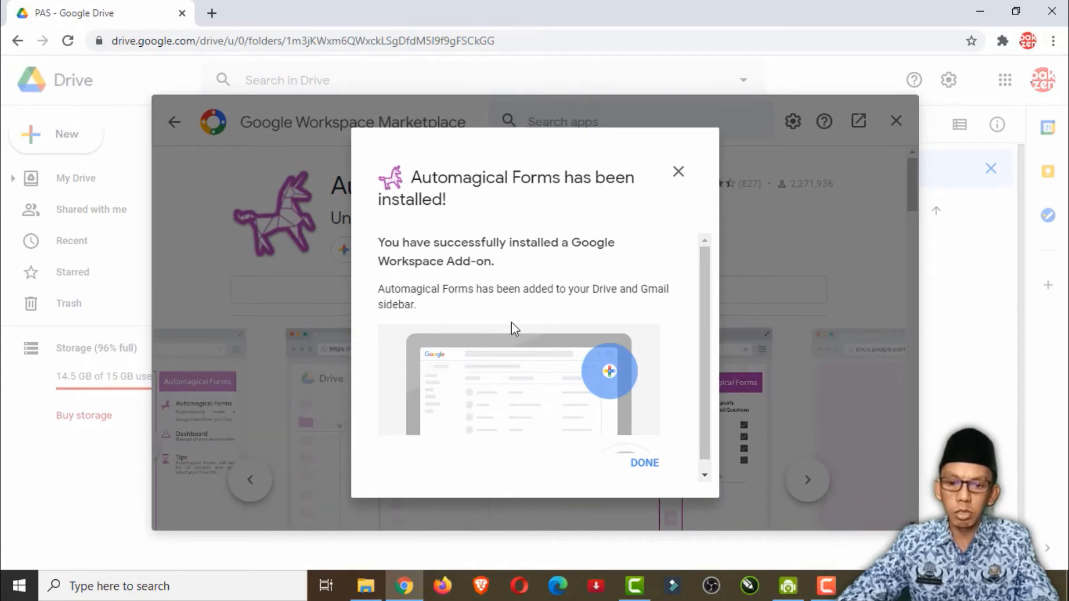
left_click(651, 467)
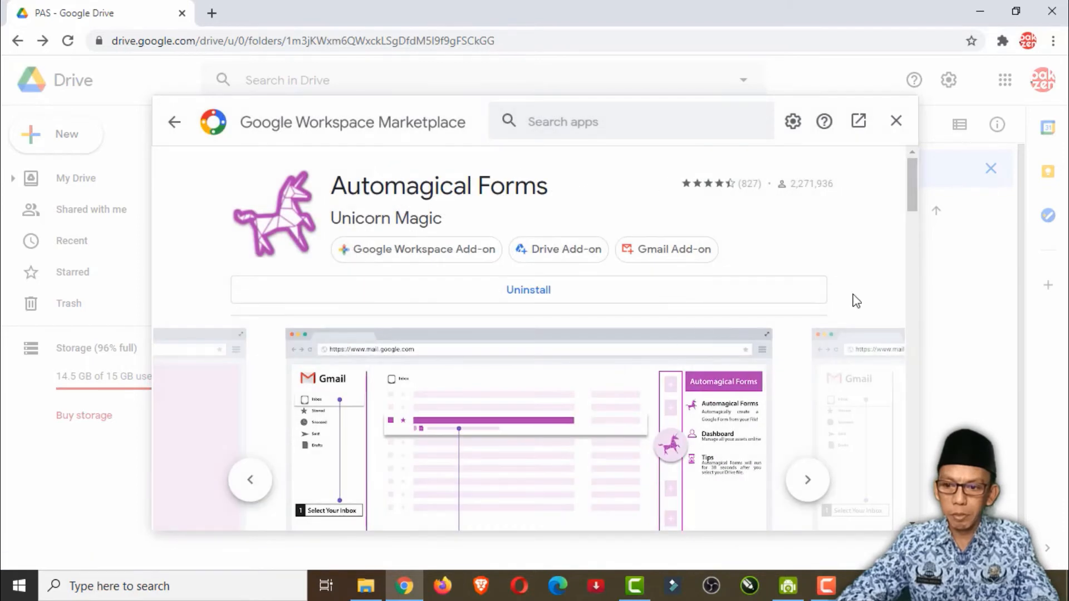
left_click(896, 121)
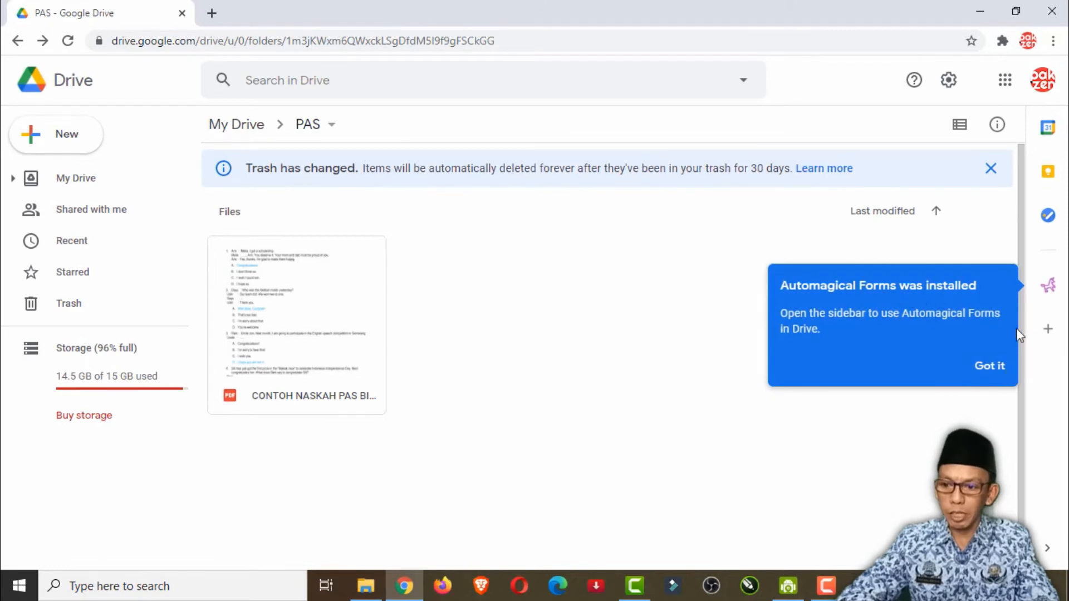
left_click(990, 367)
Step: Open Automagical Forms for the PDF CONTOH NASKAH PAS BIG and allow it to access the file
left_click(313, 363)
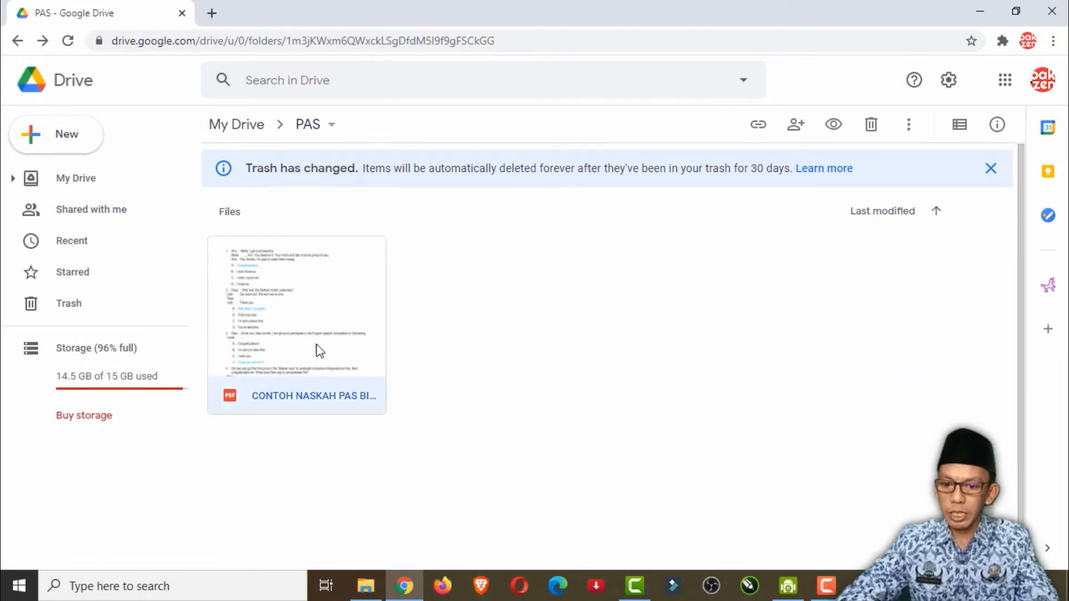
left_click(1047, 288)
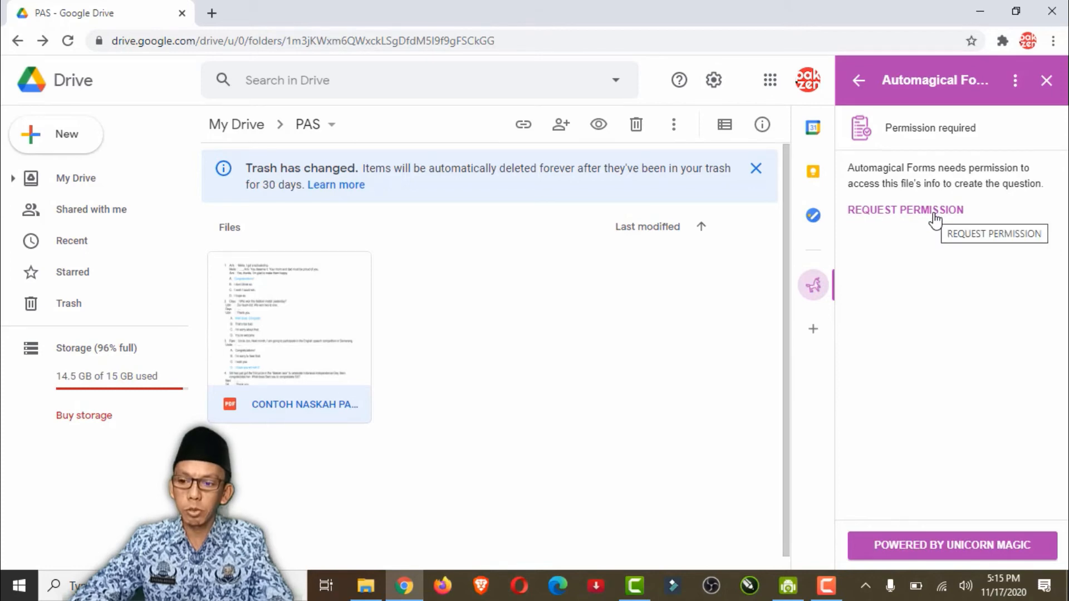
left_click(910, 215)
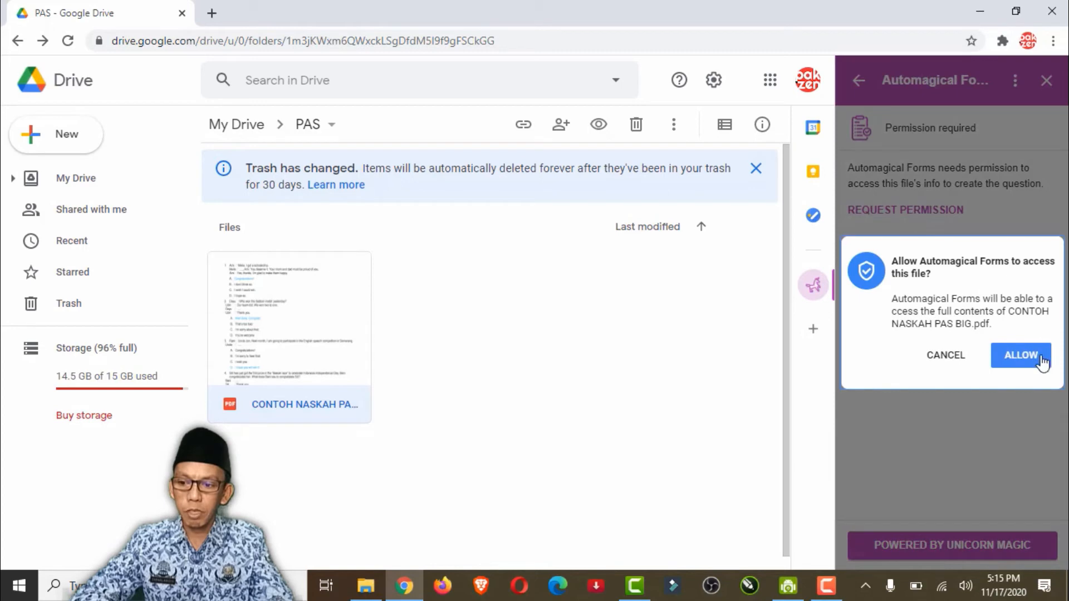
left_click(1033, 359)
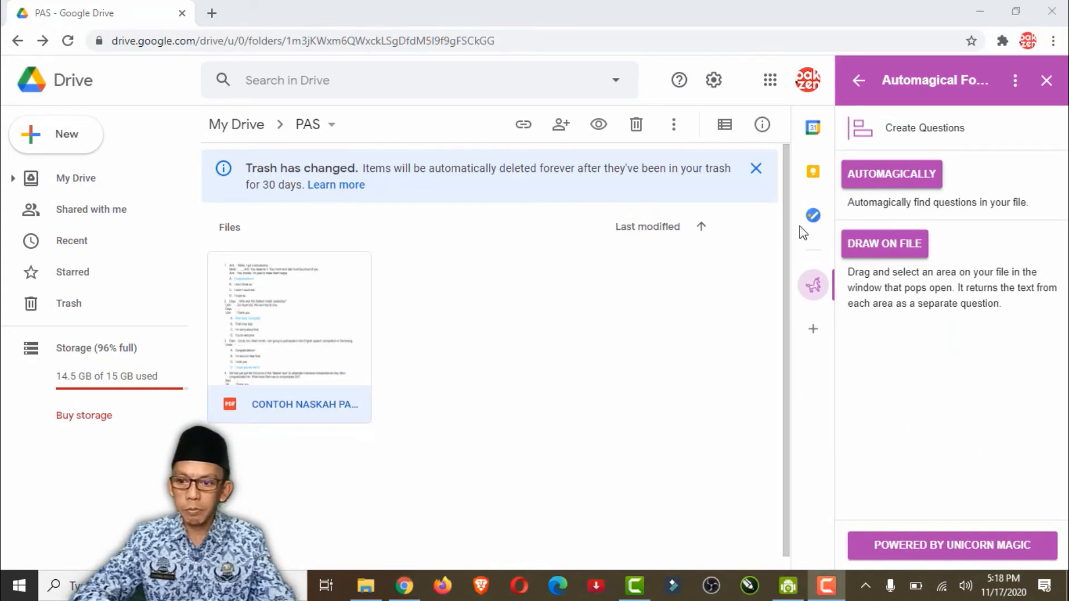
Step: Create a Google Form from all the questions found automatically in the PDF, and open the form
left_click(897, 181)
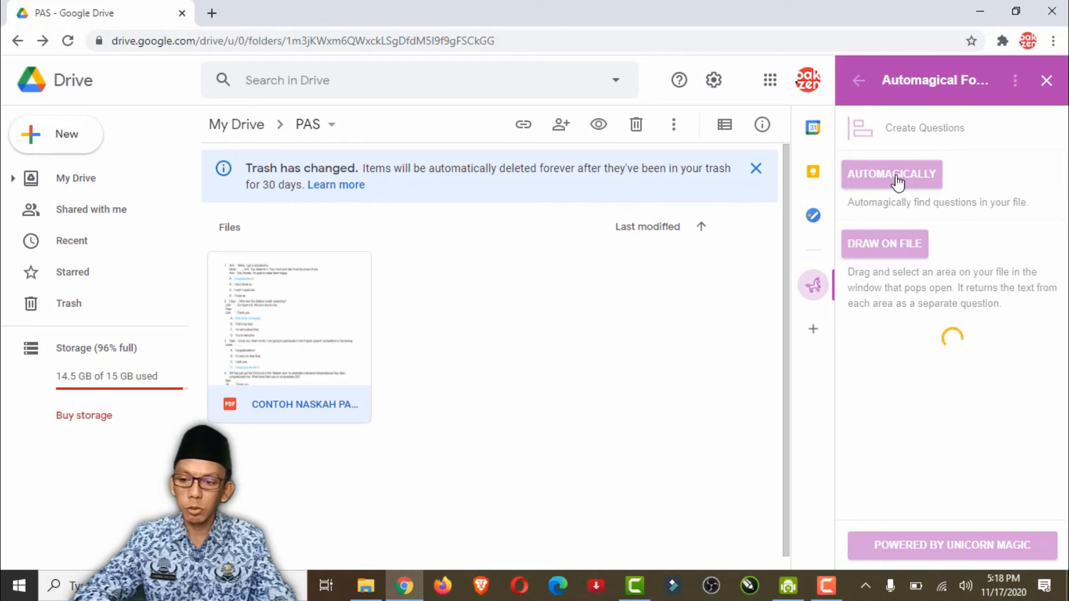
scroll(941, 295, "down", 5)
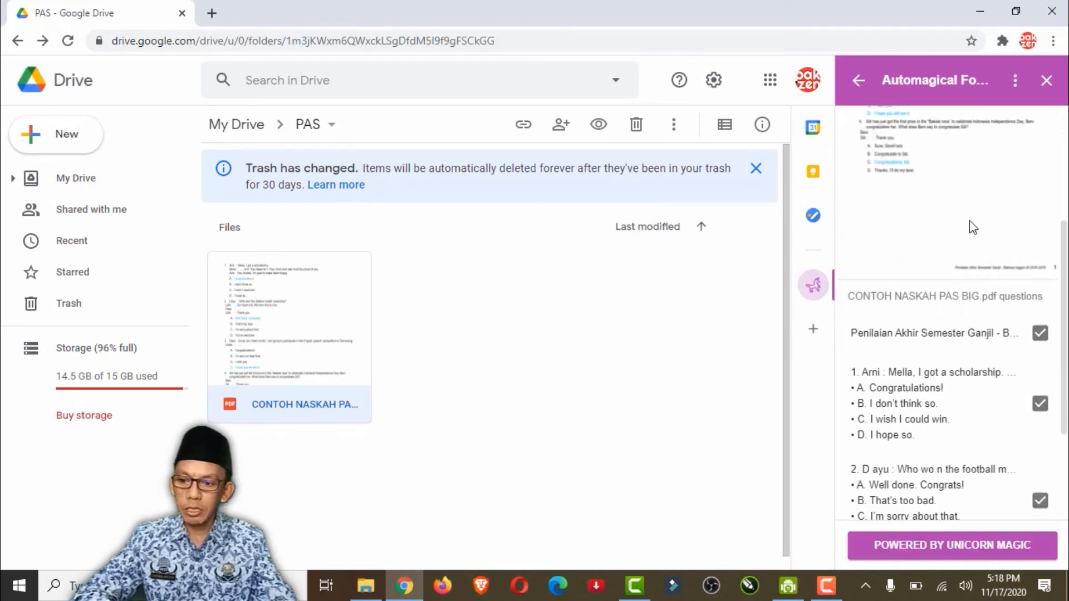
scroll(971, 224, "up", 5)
scroll(974, 206, "down", 3)
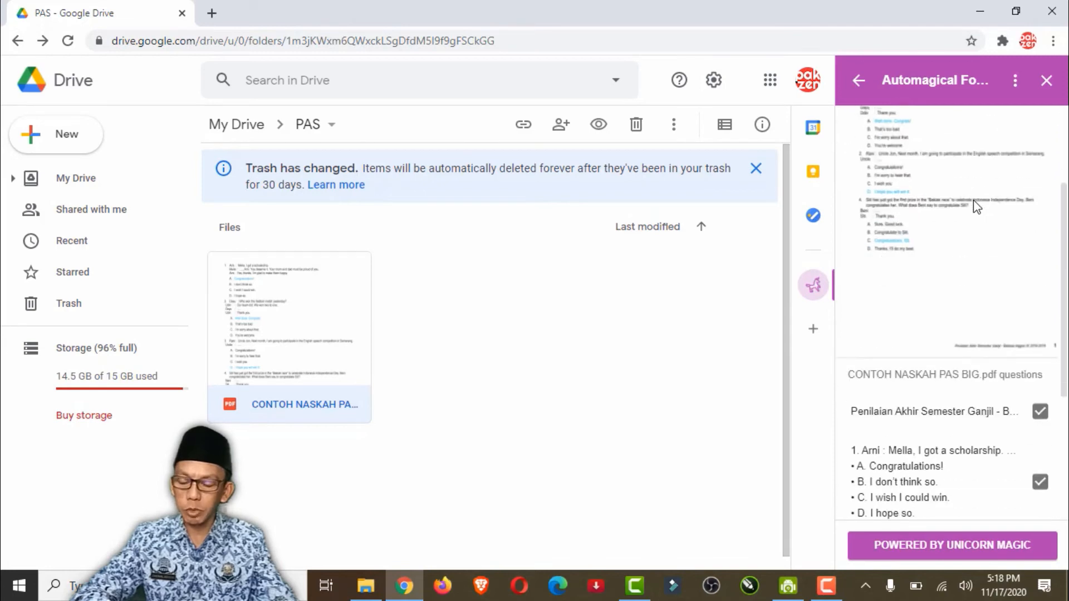
scroll(997, 267, "down", 4)
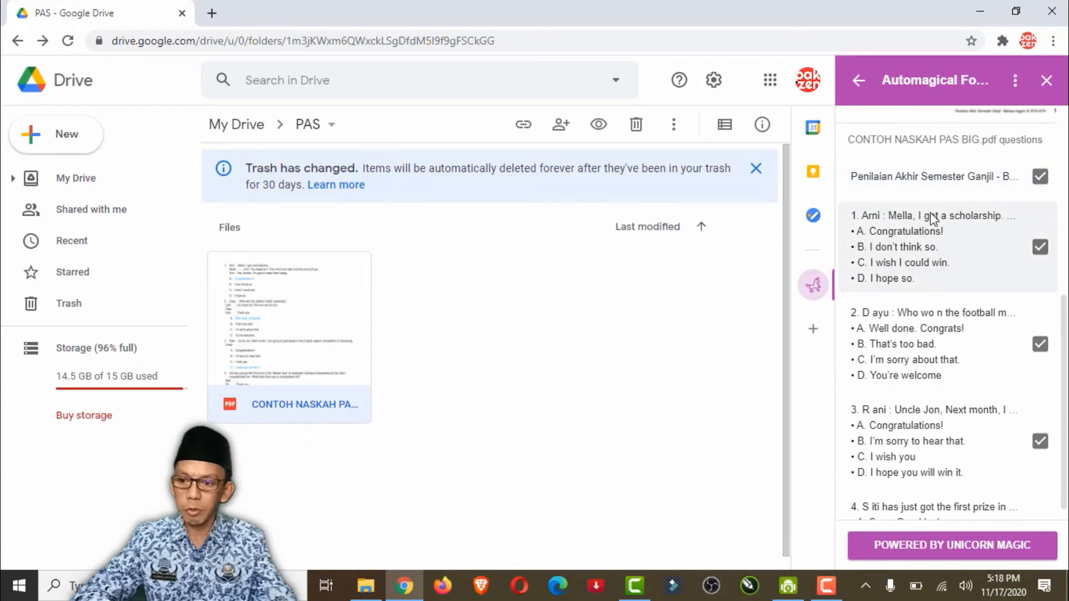
scroll(946, 189, "down", 2)
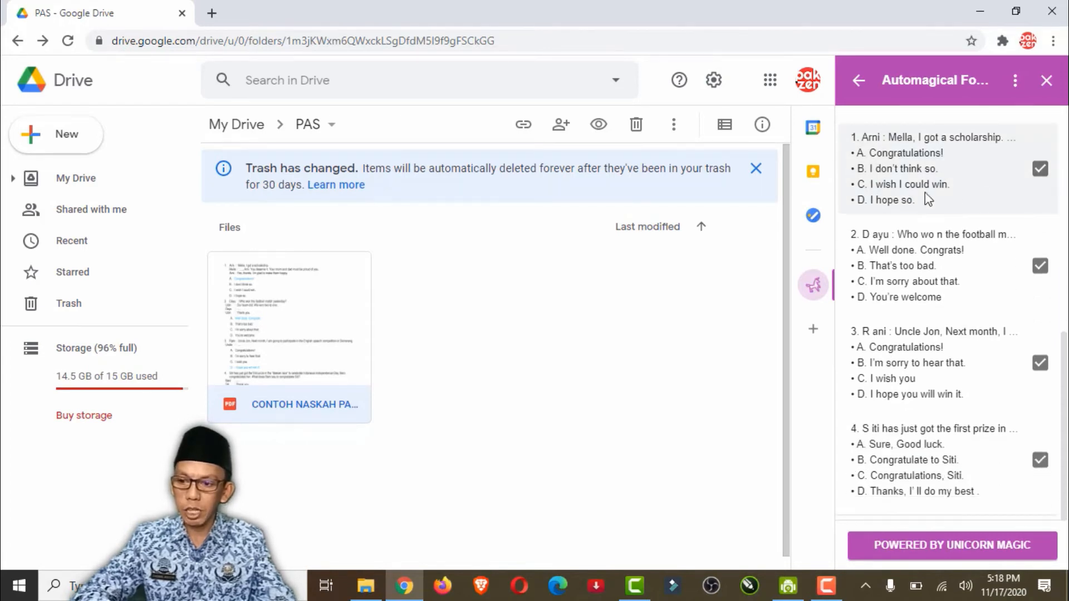
scroll(880, 179, "down", 1)
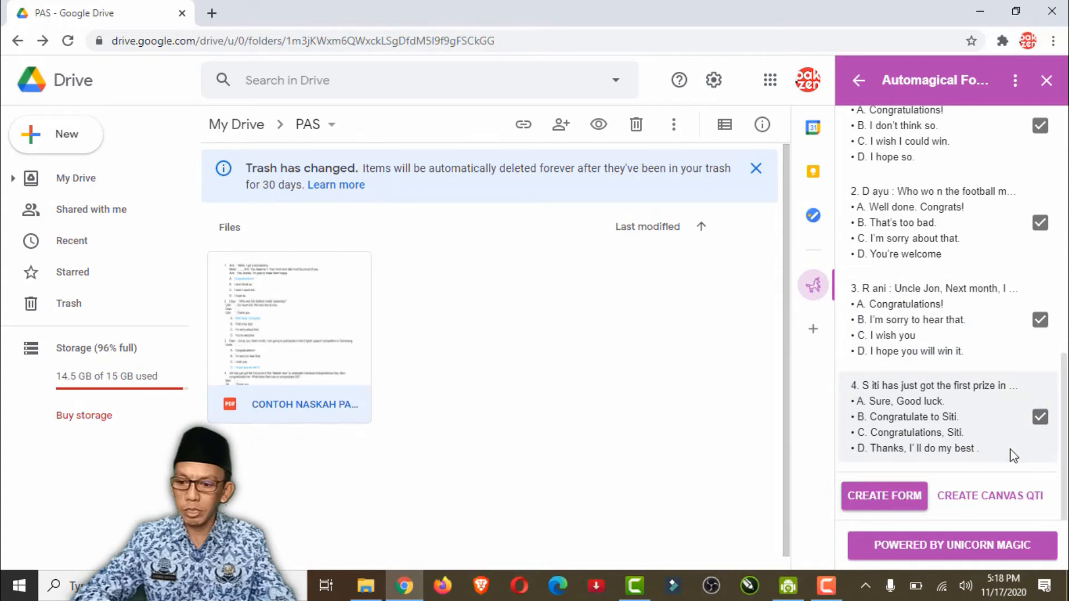
left_click(896, 506)
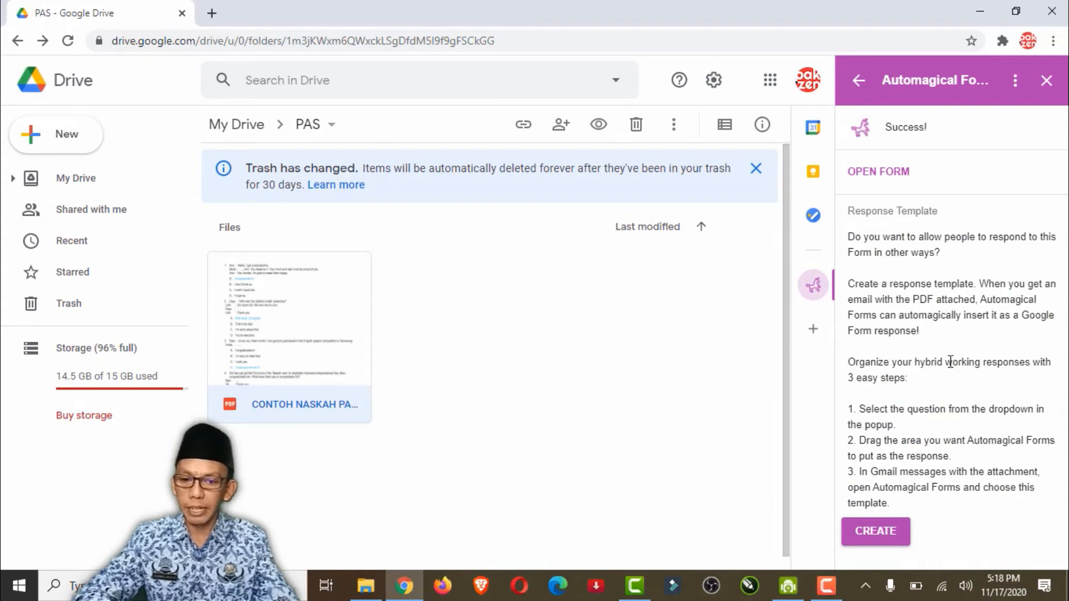
left_click(879, 173)
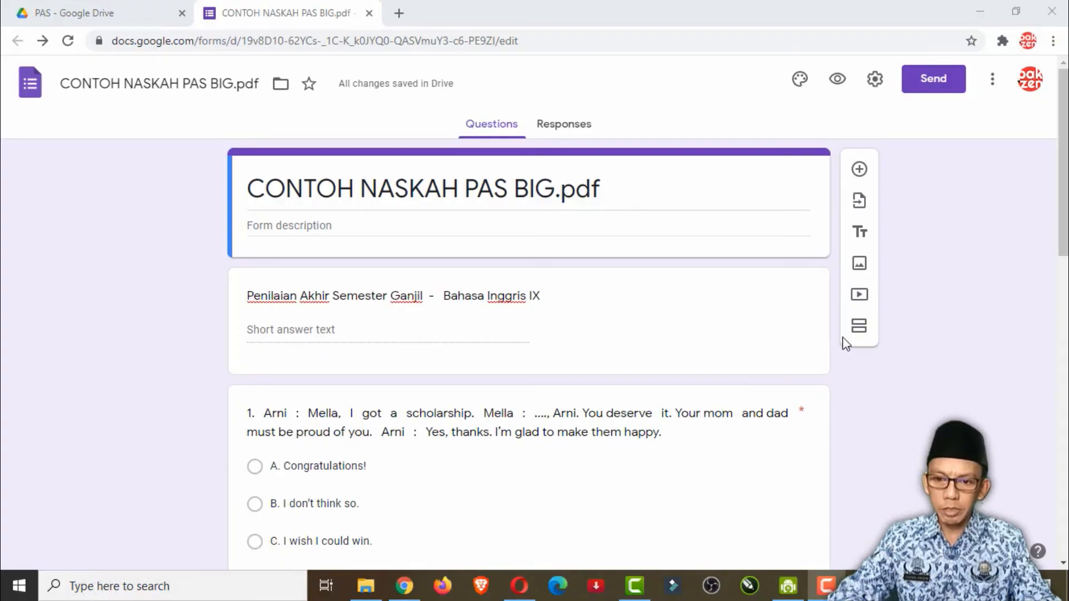
Step: Review the imported questions and answer choices throughout the generated form
scroll(657, 259, "down", 3)
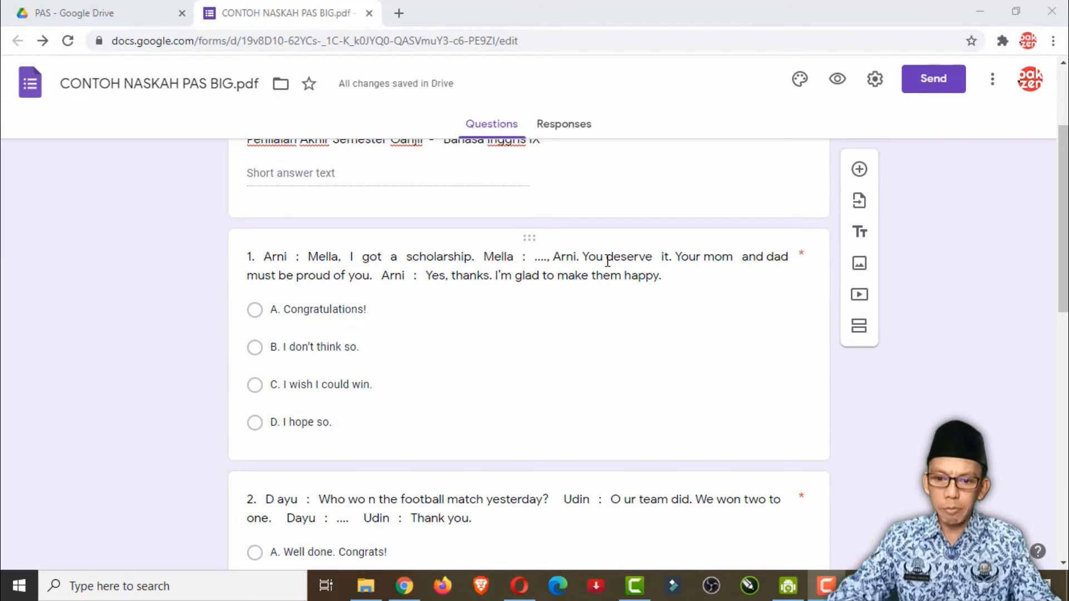
scroll(590, 273, "down", 3)
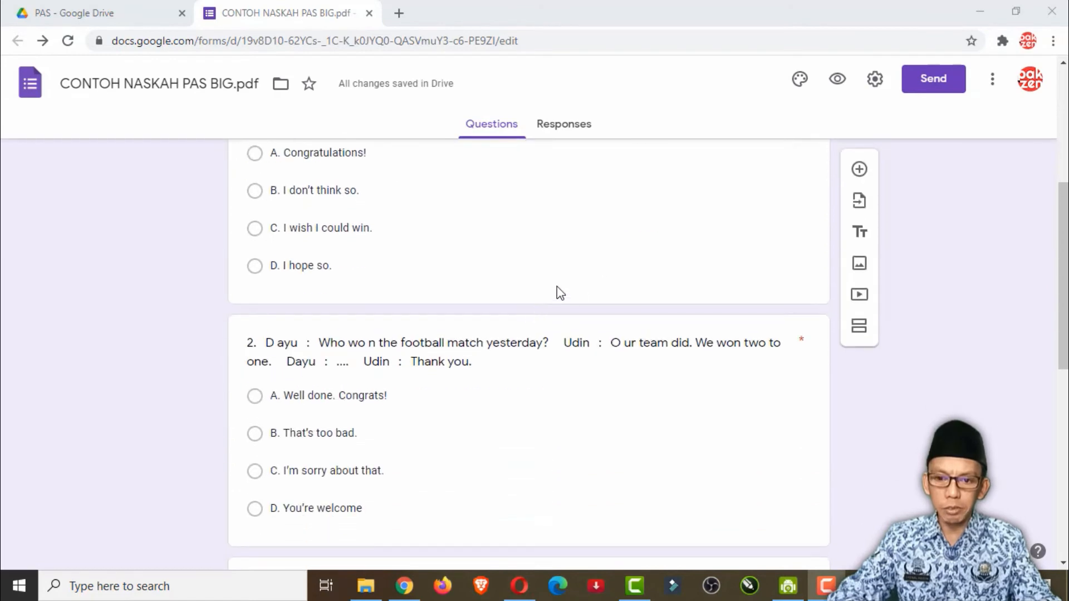
scroll(564, 270, "down", 3)
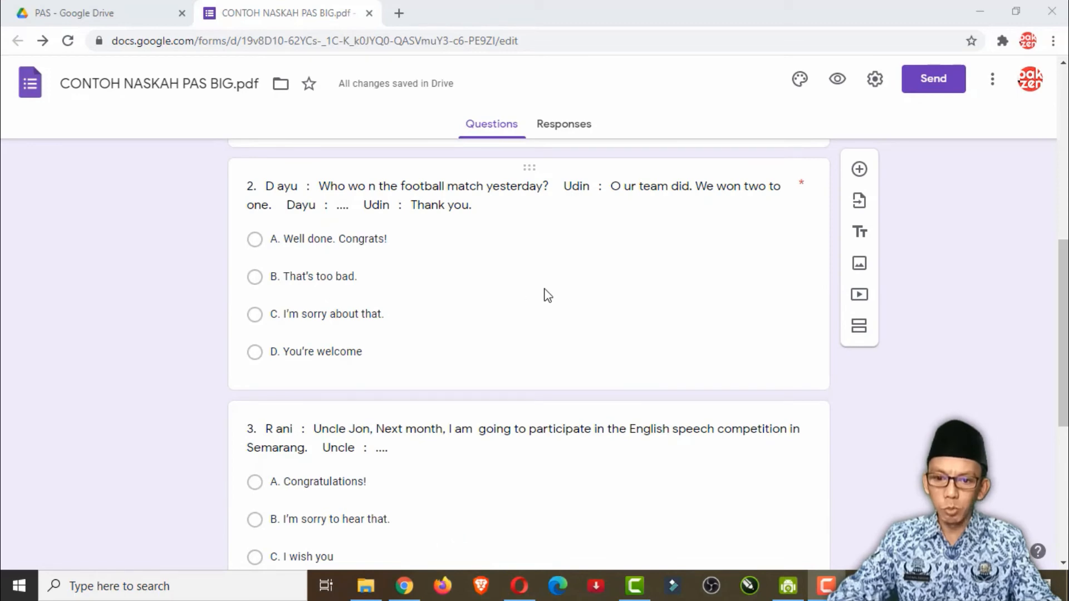
scroll(498, 295, "down", 5)
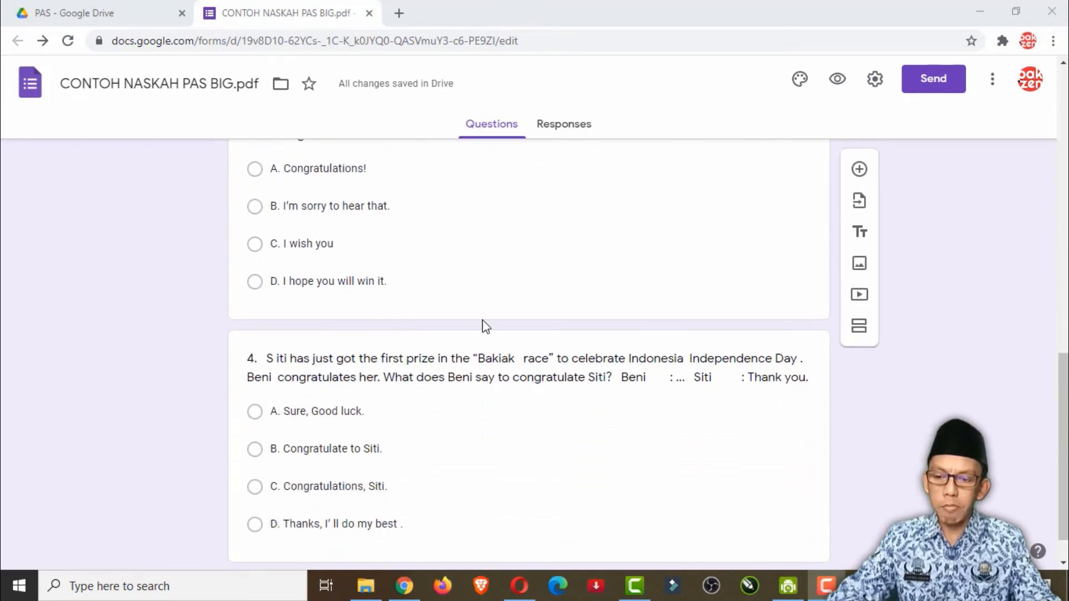
scroll(524, 307, "down", 1)
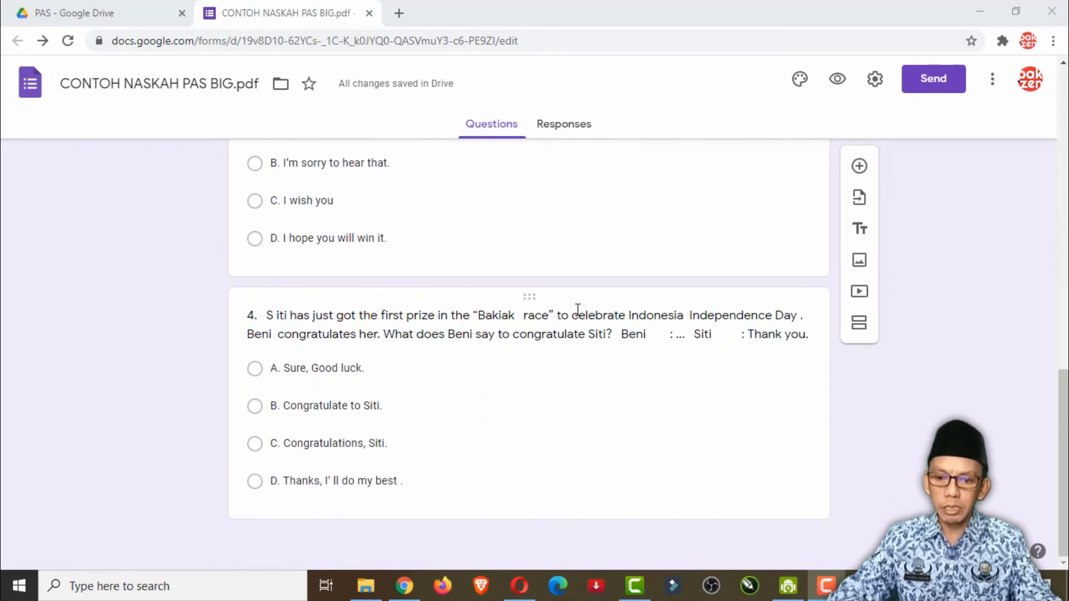
scroll(577, 309, "up", 14)
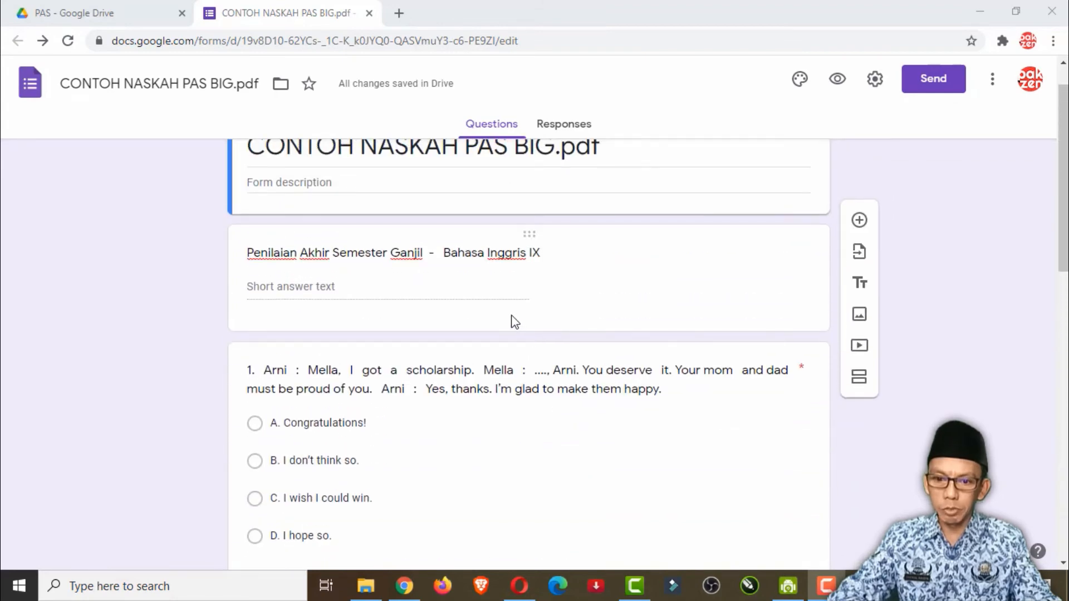
scroll(631, 331, "up", 1)
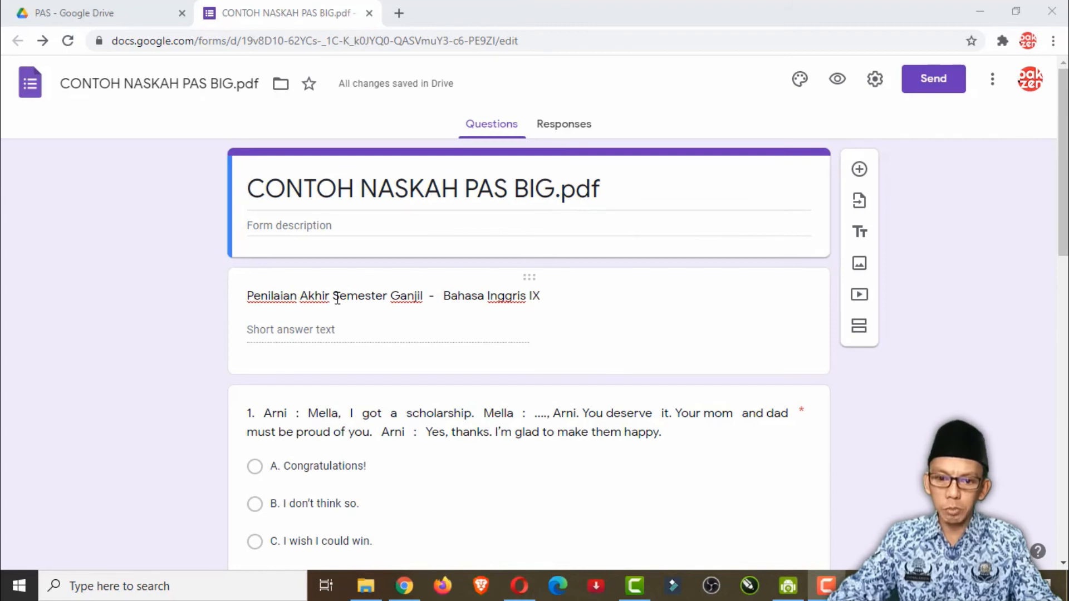
Step: Make the short-answer question "Penilaian Akhir Semester Ganjil - Bahasa Inggris IX" required
left_click(312, 298)
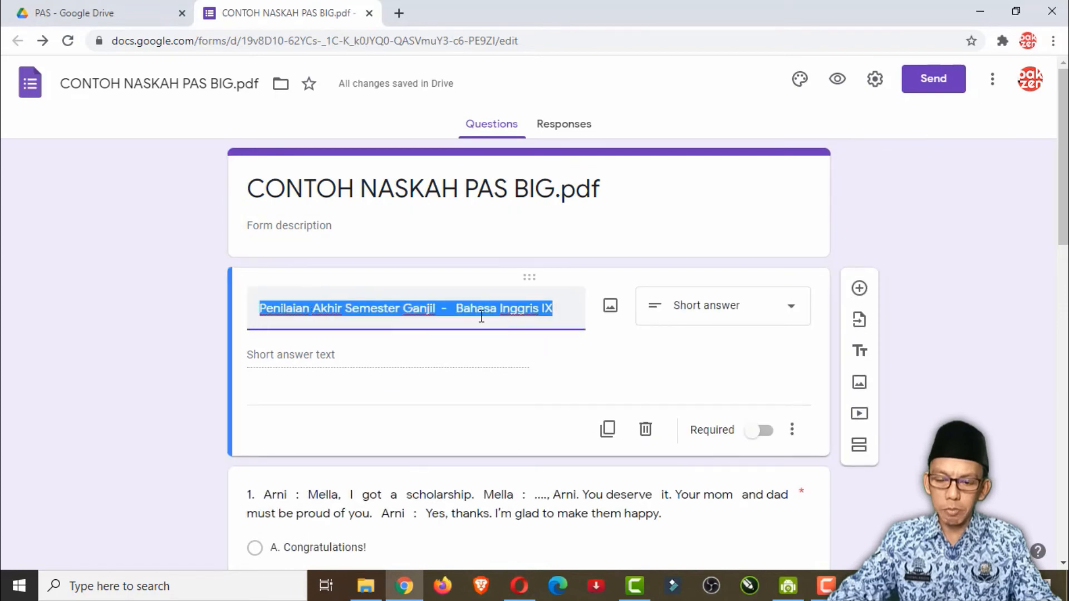
scroll(507, 314, "down", 1)
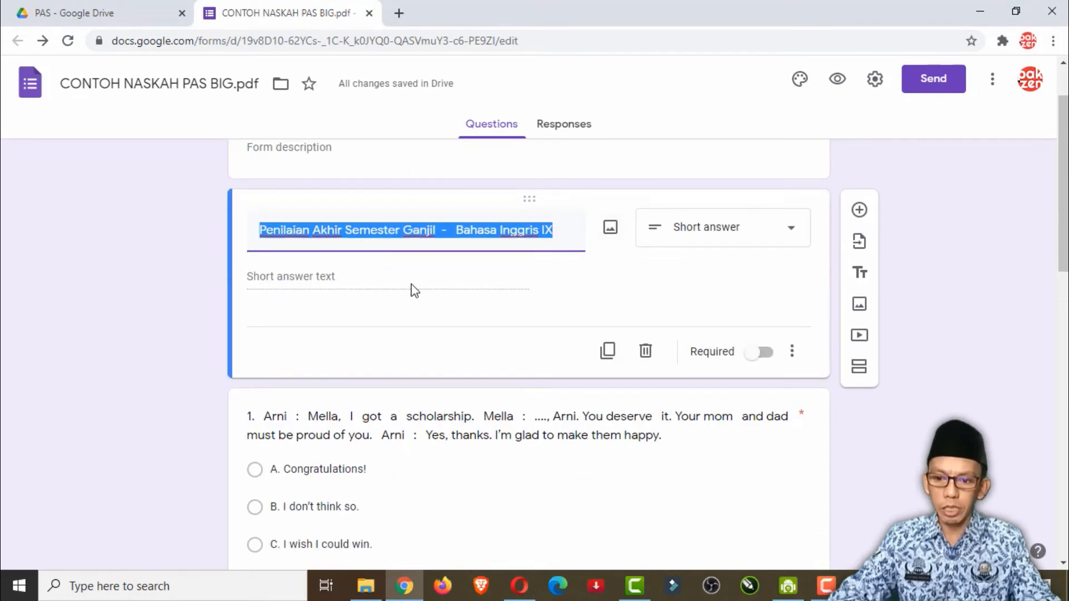
scroll(726, 284, "up", 1)
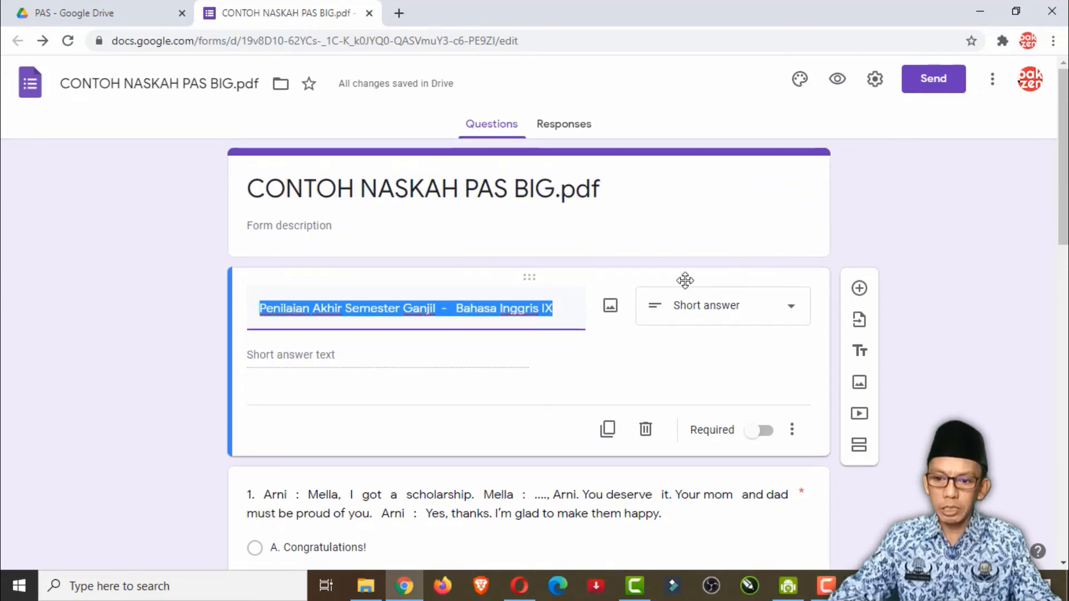
left_click(767, 438)
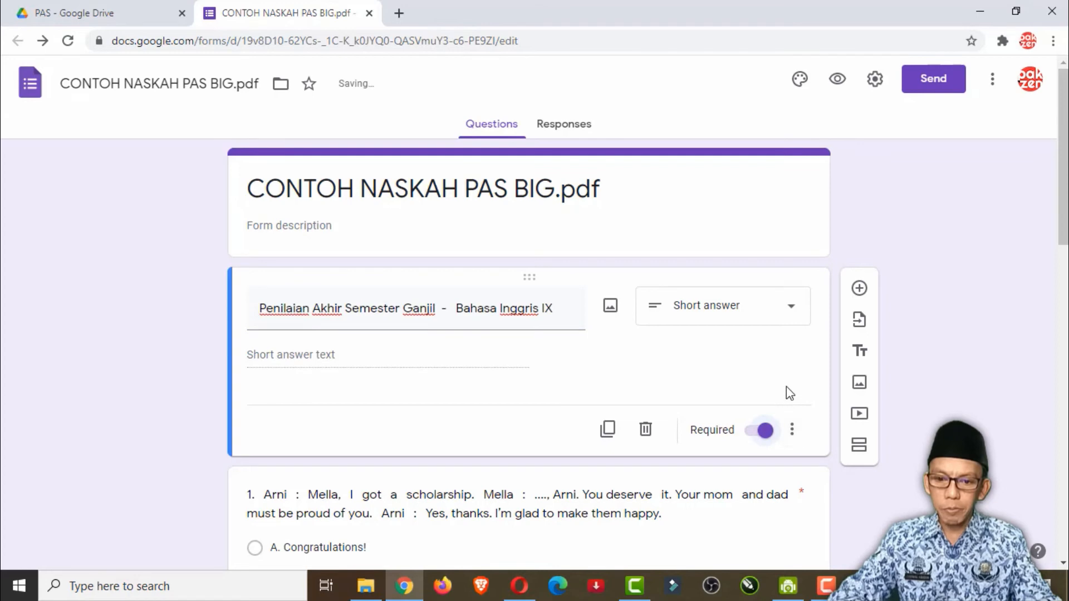
scroll(434, 270, "down", 4)
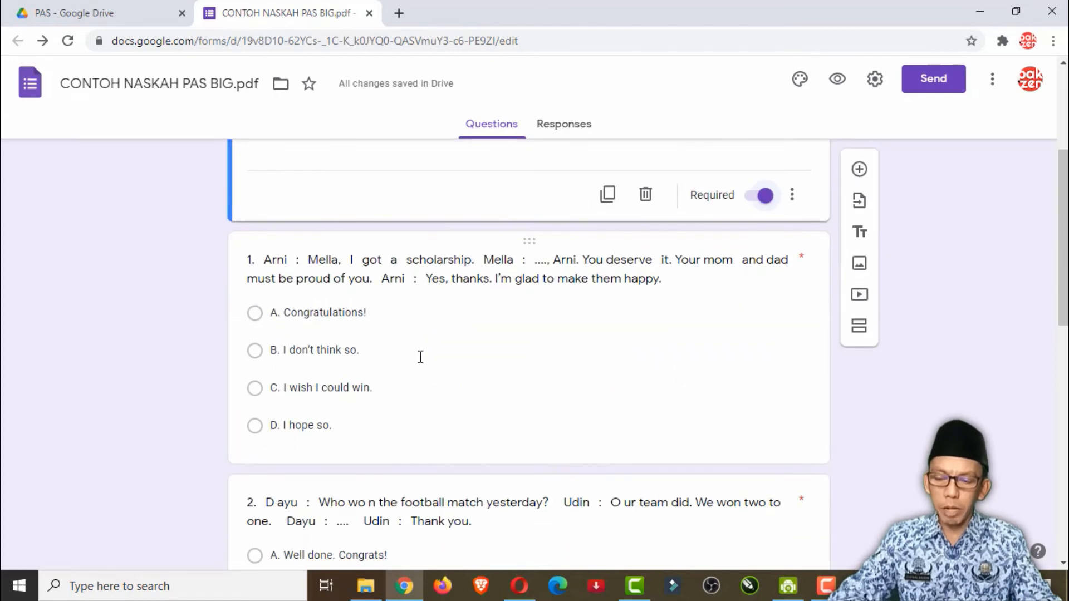
scroll(640, 250, "up", 4)
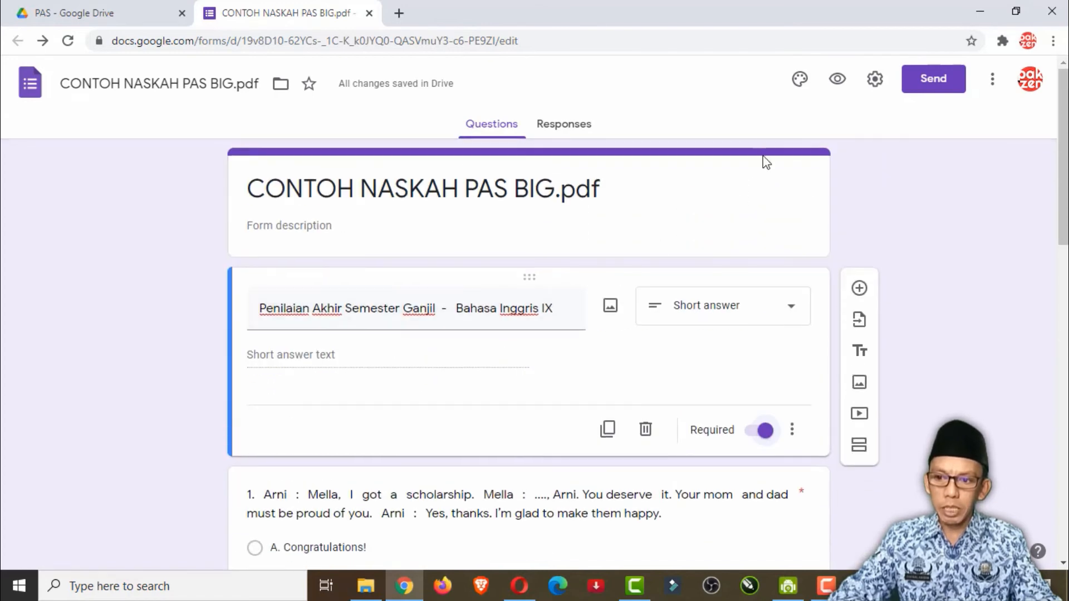
Step: Make the form a quiz and release grades later, after manual review
left_click(875, 84)
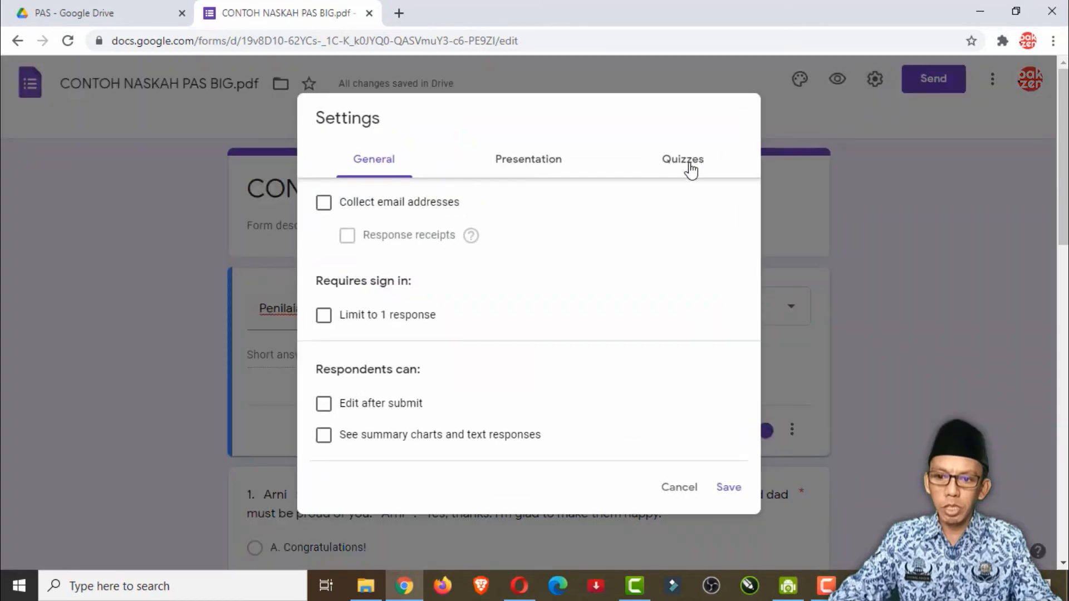
left_click(690, 167)
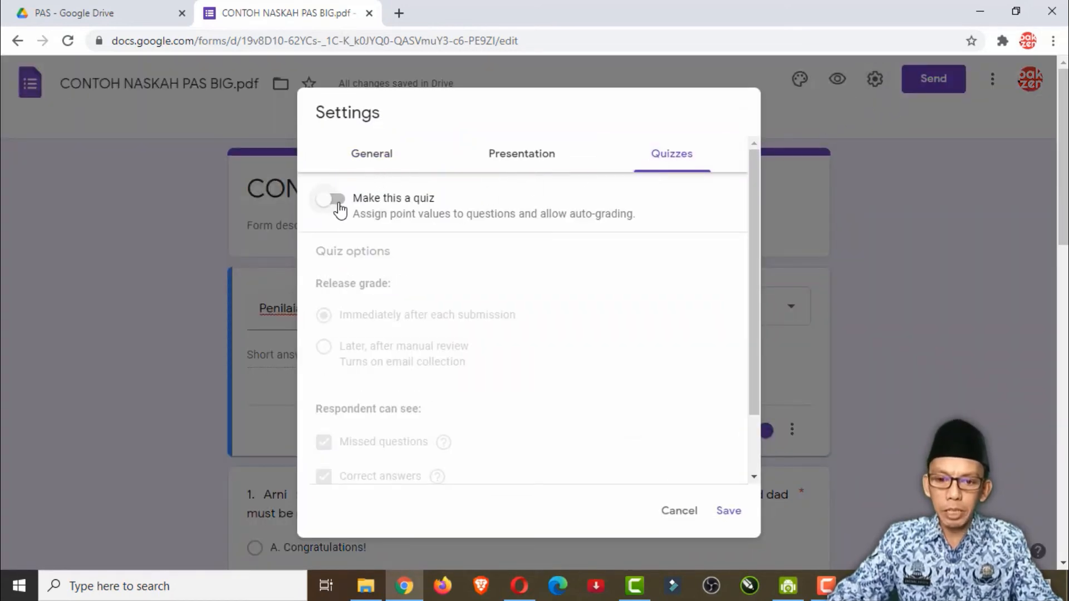
left_click(337, 203)
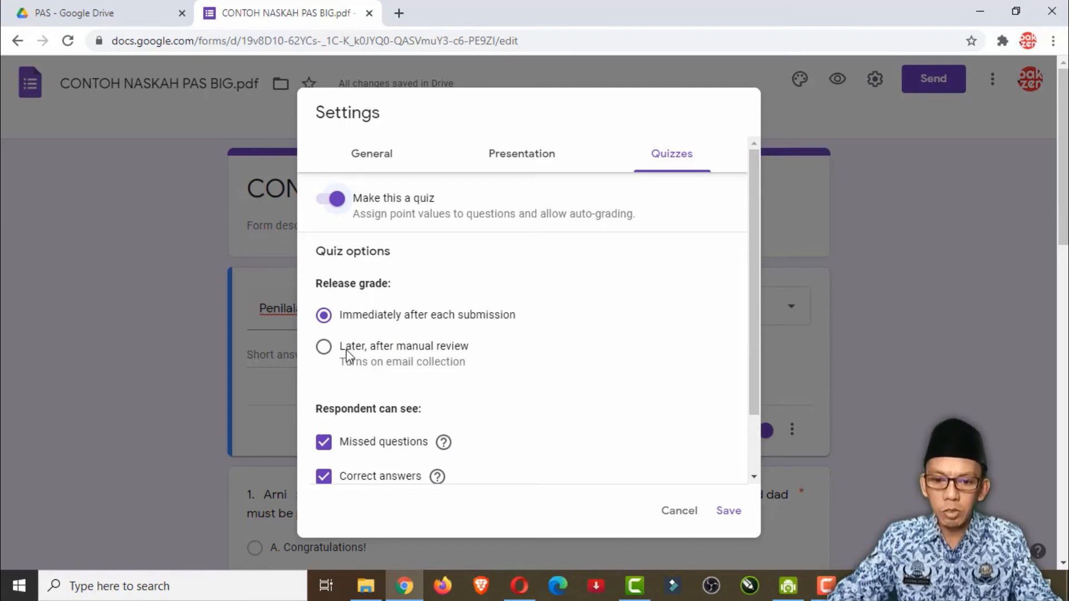
left_click(325, 348)
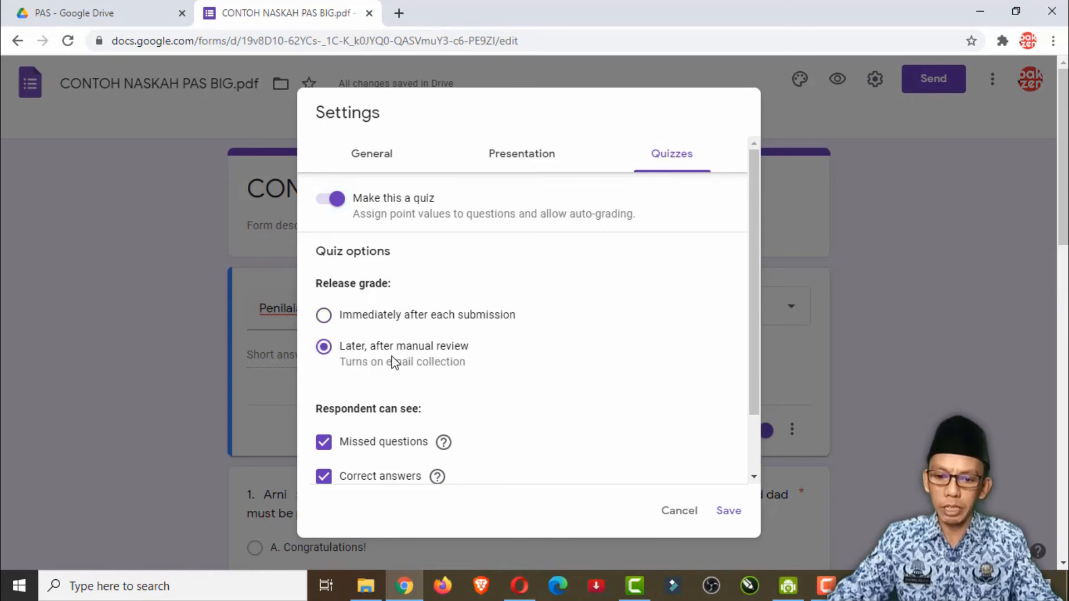
Step: Hide missed questions, correct answers and point values from respondents, and save the quiz settings
scroll(727, 404, "down", 2)
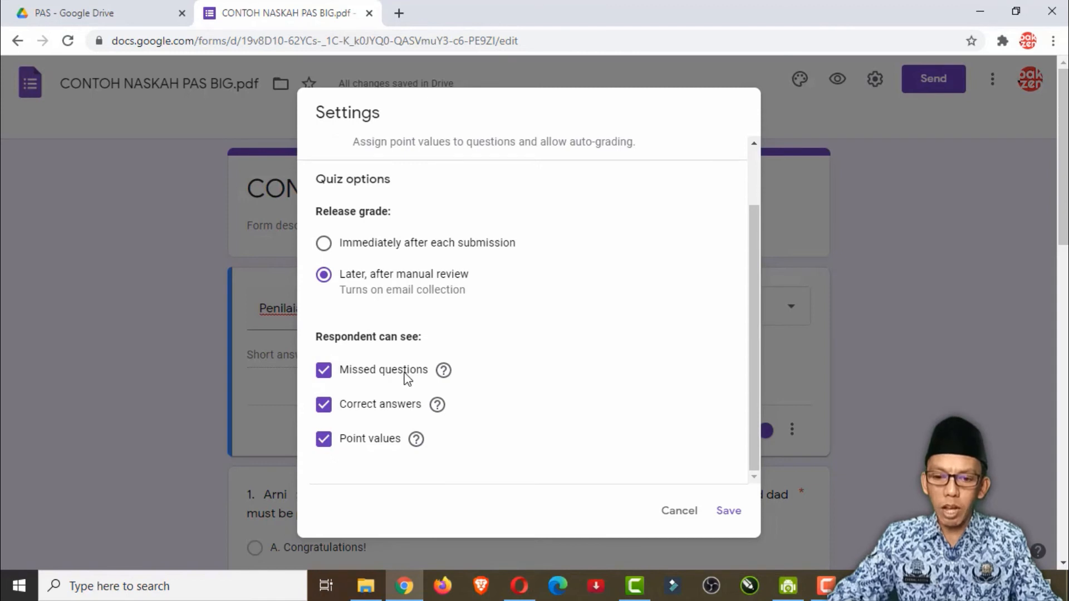
left_click(324, 371)
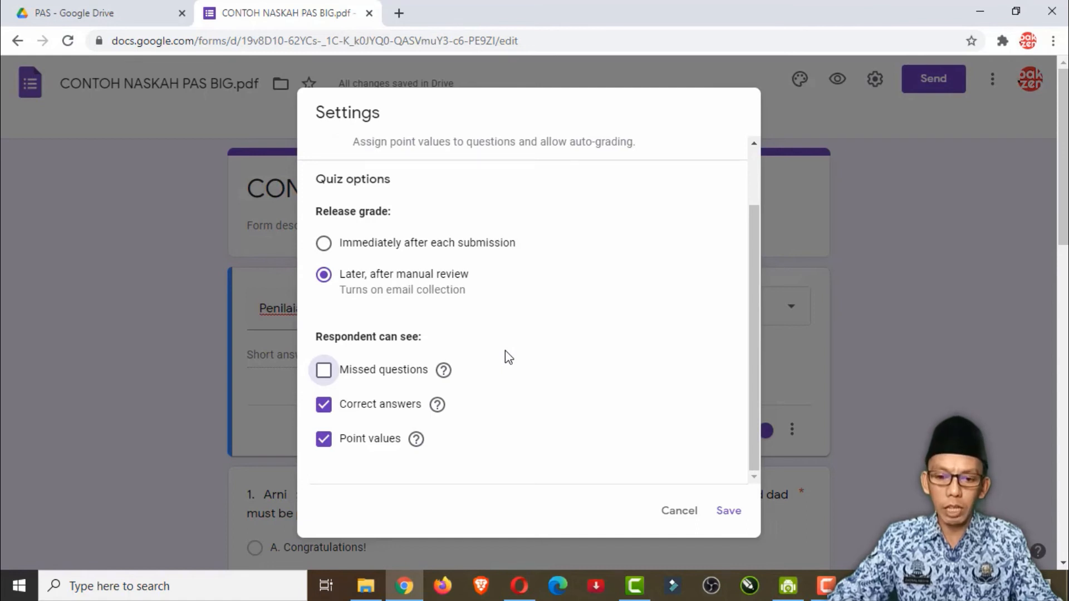
left_click(323, 406)
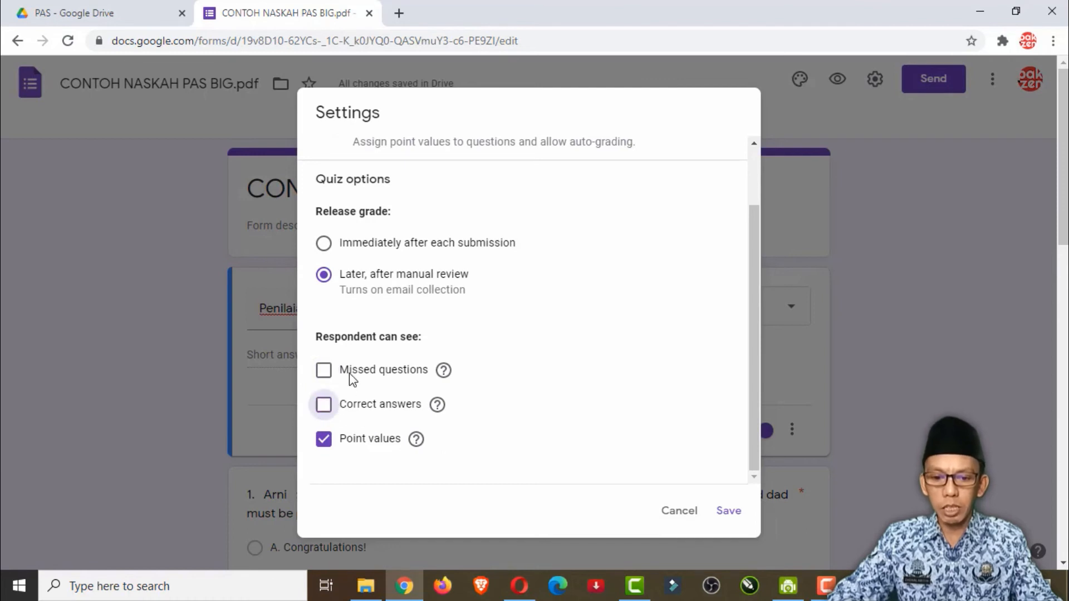
left_click(324, 440)
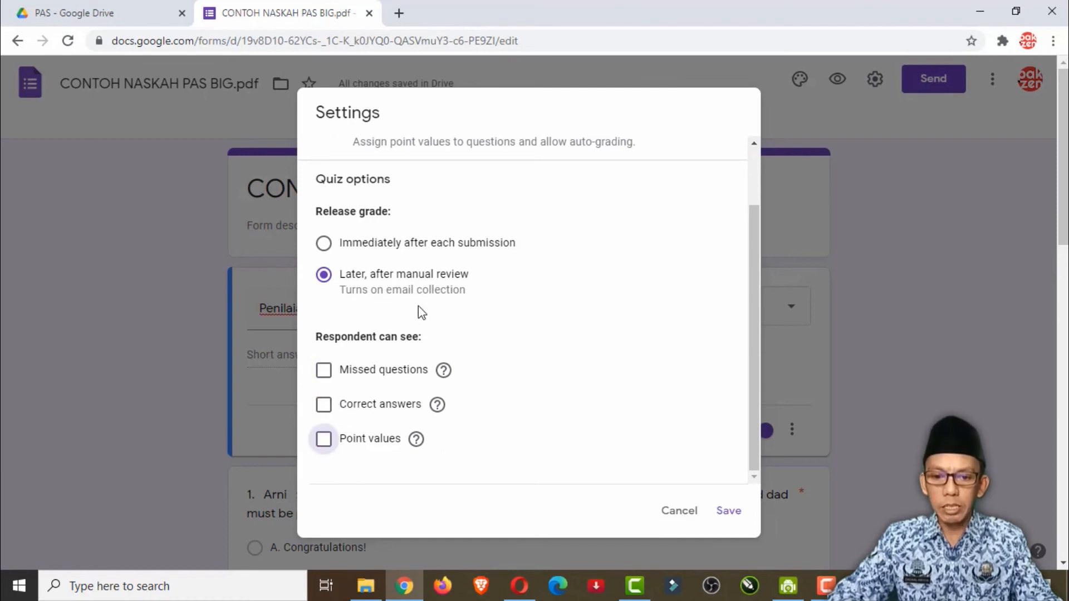
scroll(418, 306, "up", 2)
scroll(670, 421, "down", 2)
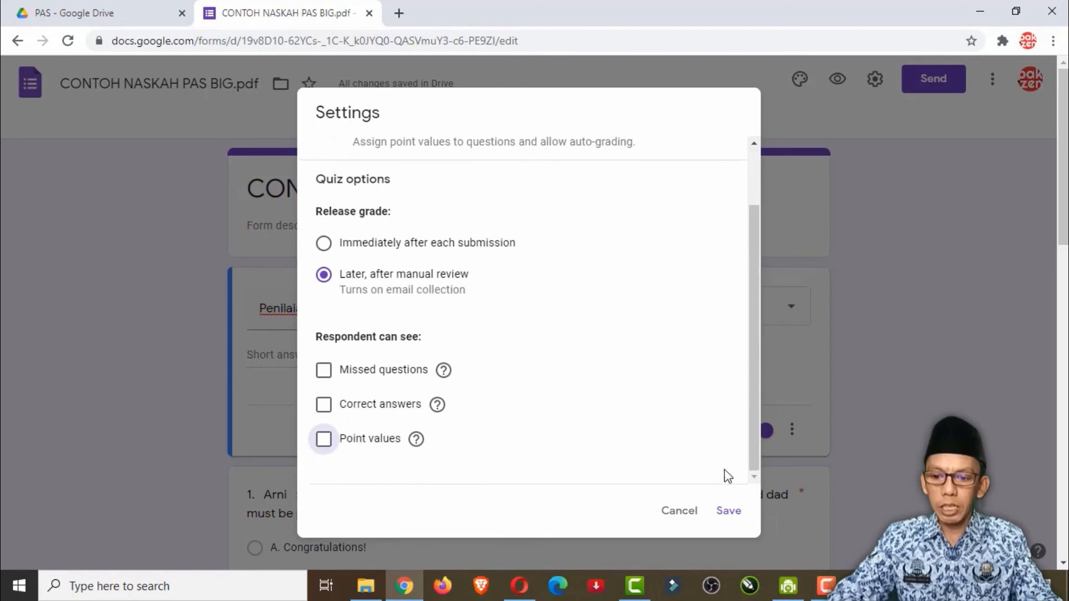
left_click(729, 511)
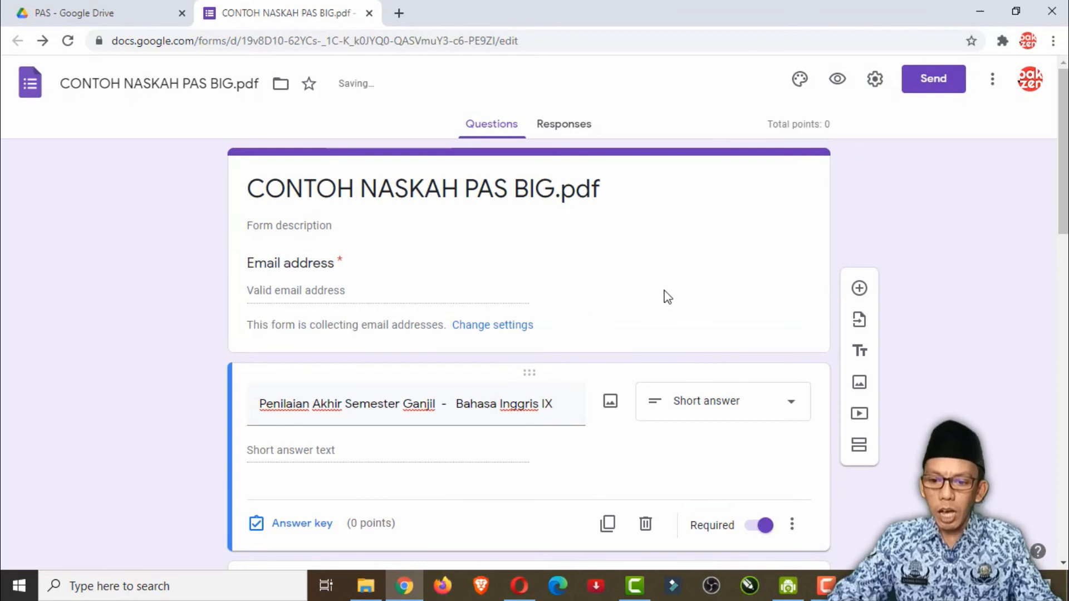
Step: Examine the form's email address section and its first questions with the quiz settings applied
scroll(592, 303, "down", 5)
scroll(406, 250, "up", 1)
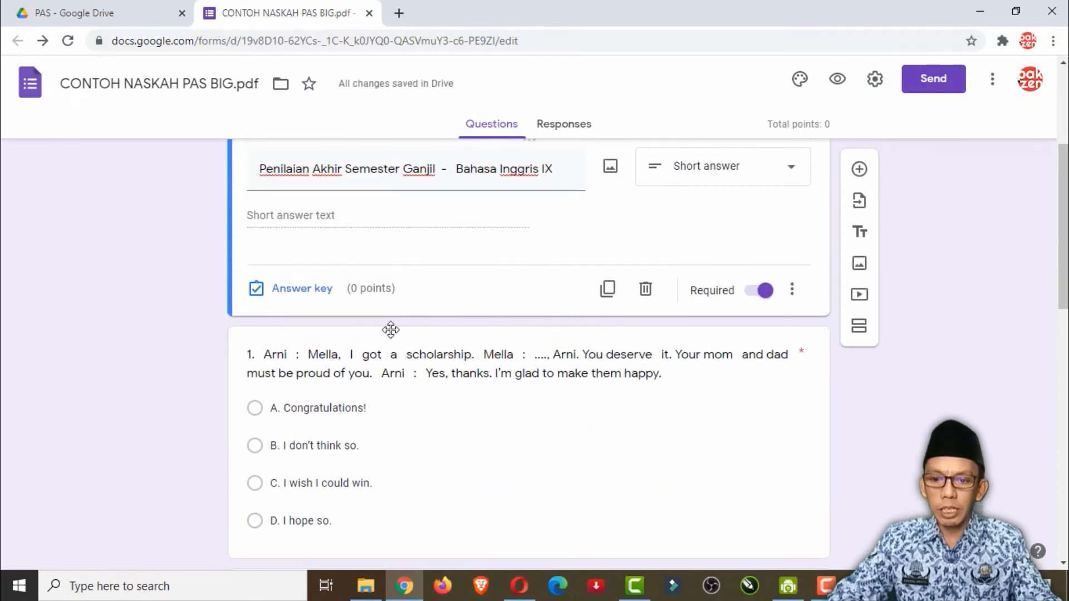
scroll(393, 338, "down", 1)
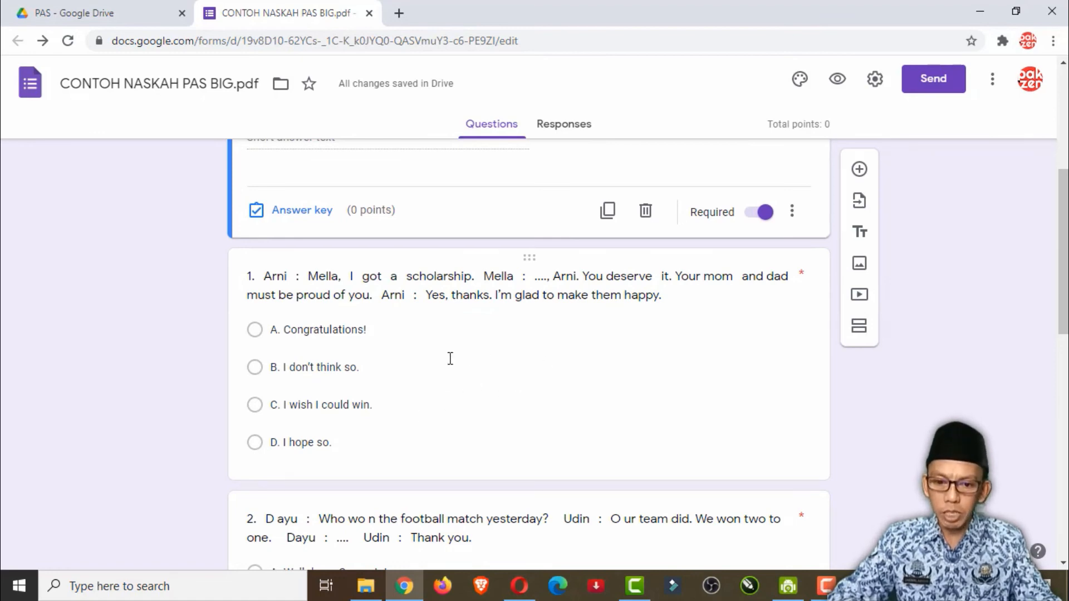
scroll(449, 358, "down", 1)
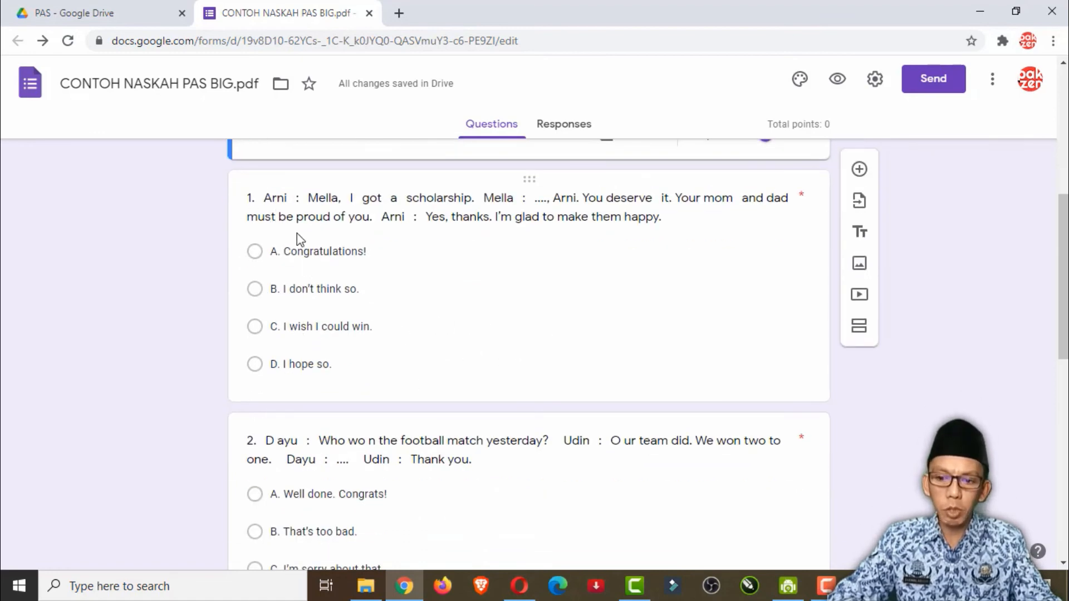
scroll(424, 348, "up", 5)
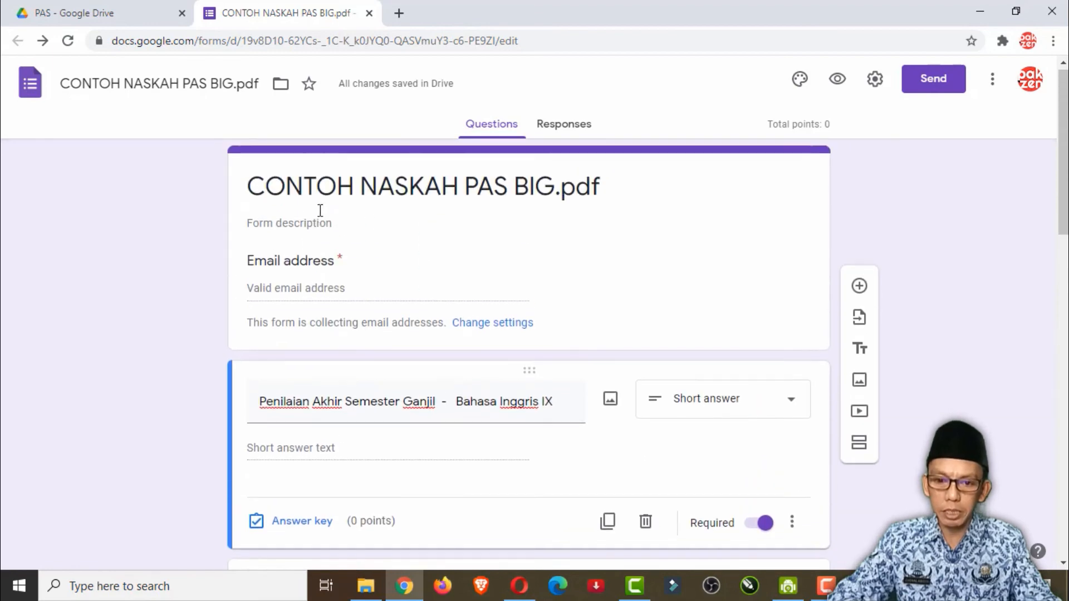
left_click(306, 264)
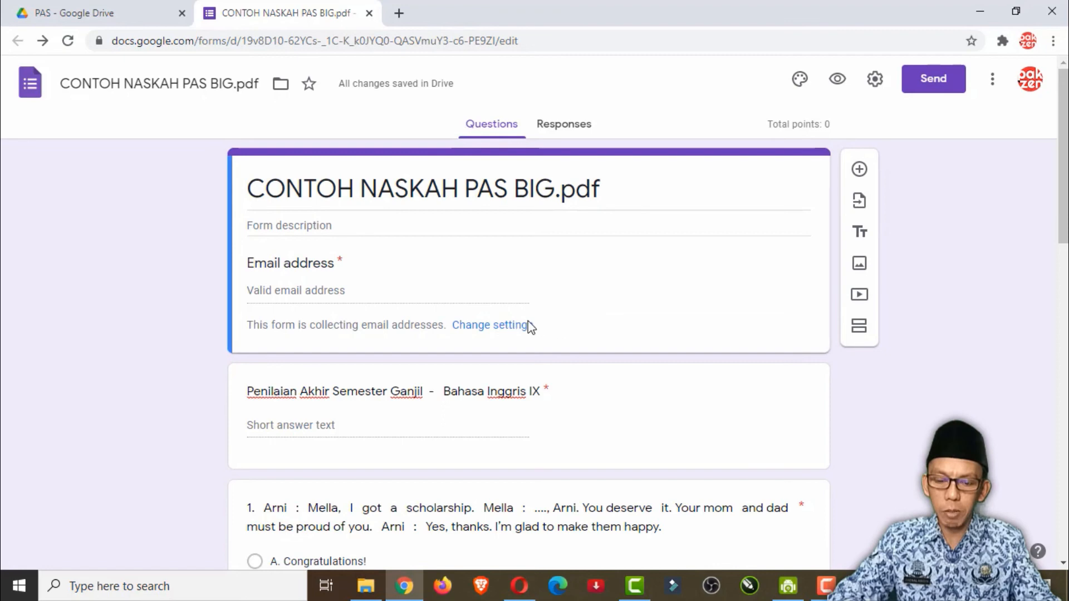
scroll(477, 304, "down", 3)
scroll(534, 284, "down", 3)
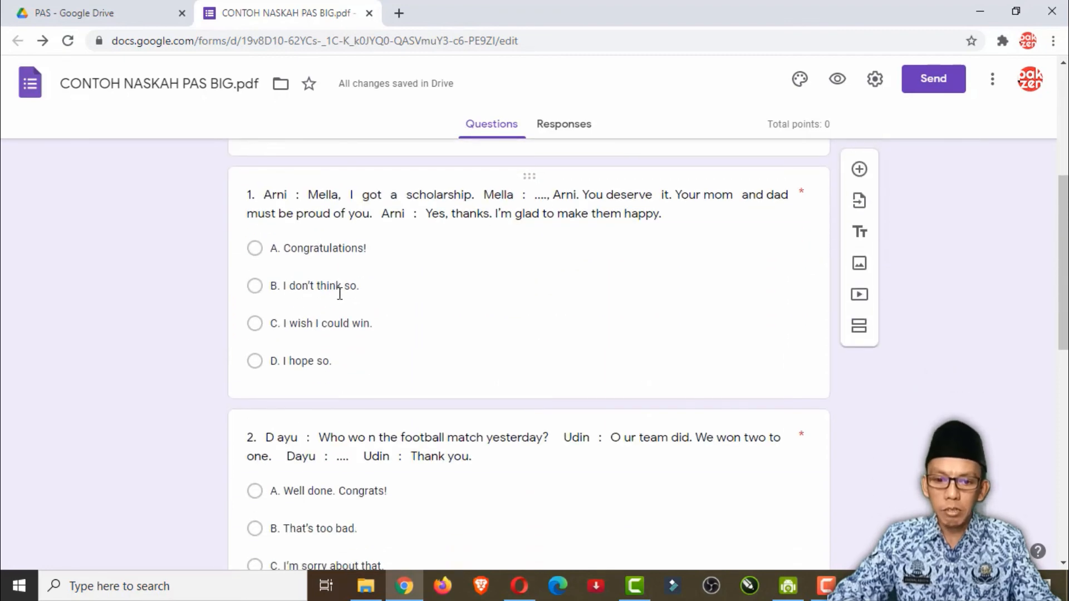
scroll(275, 249, "down", 3)
scroll(334, 223, "up", 3)
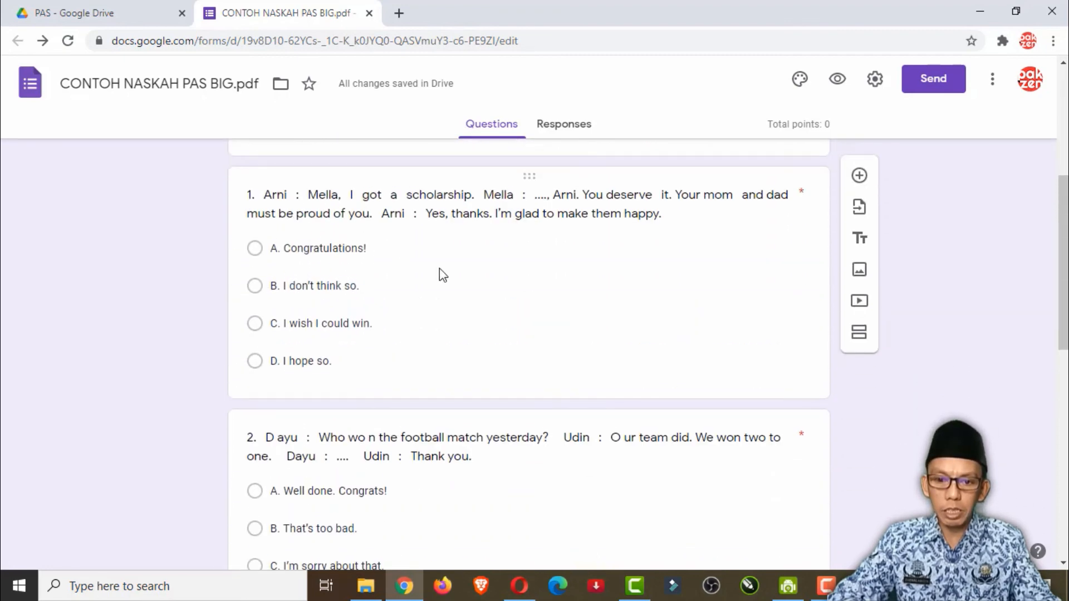
Step: Set "A. Congratulations!" as the correct answer to question 1 and give the question 4 points
left_click(456, 275)
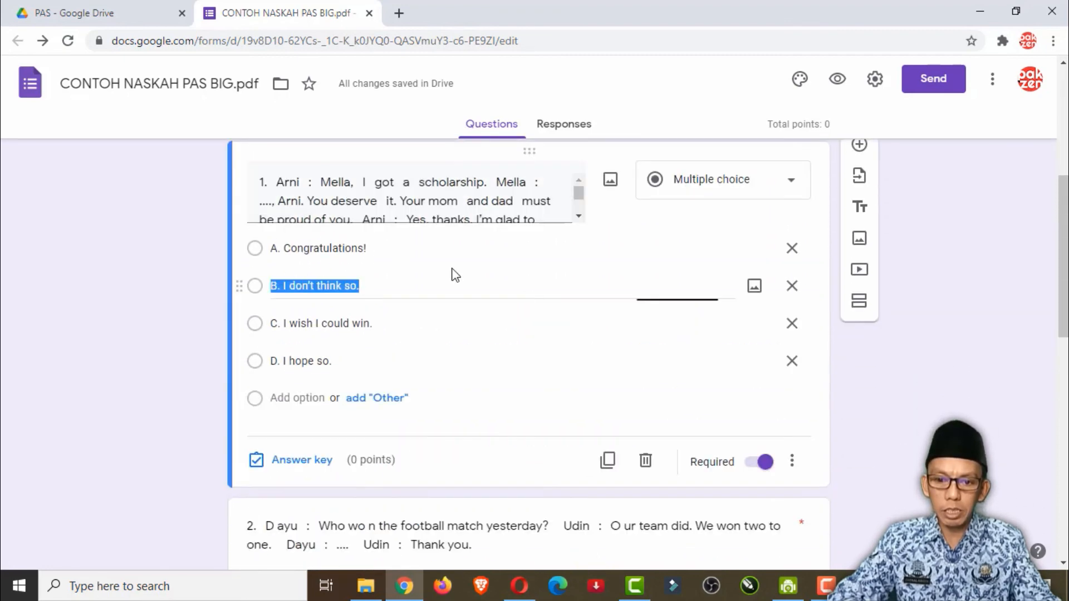
left_click(268, 462)
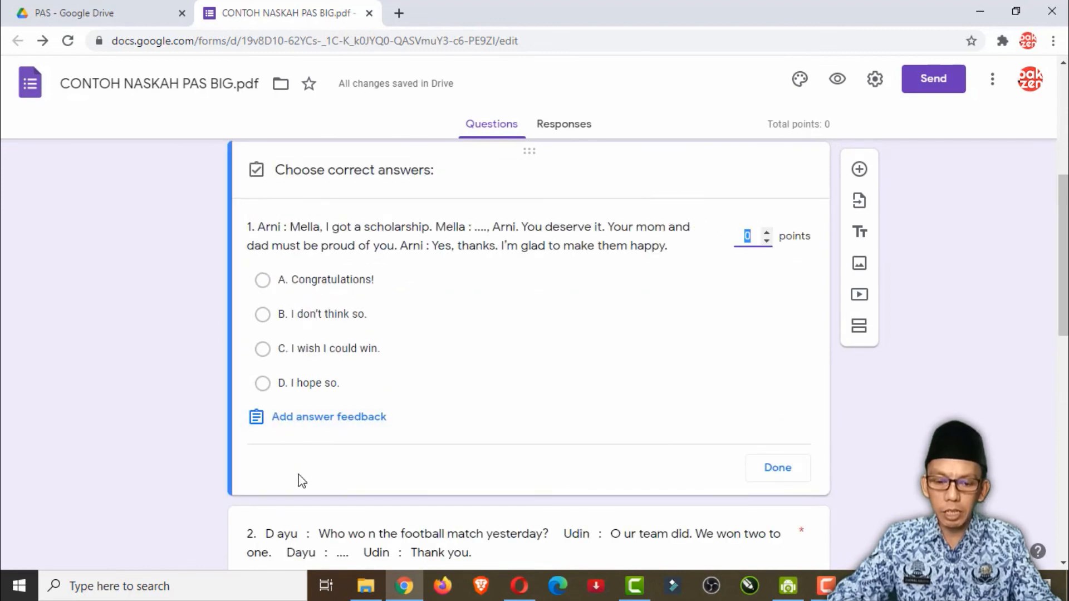
left_click(263, 283)
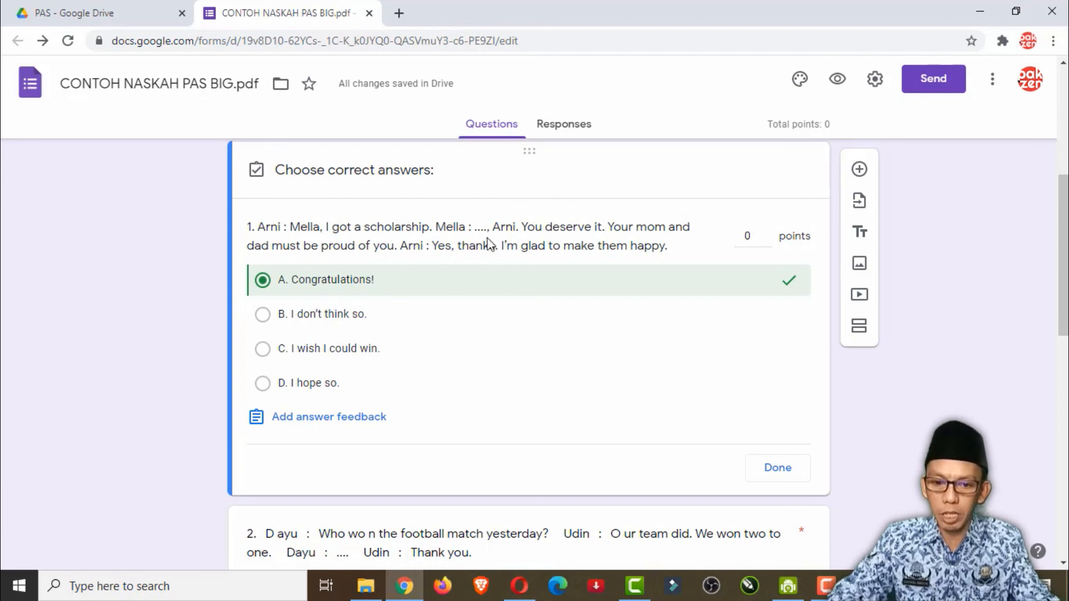
left_click(767, 233)
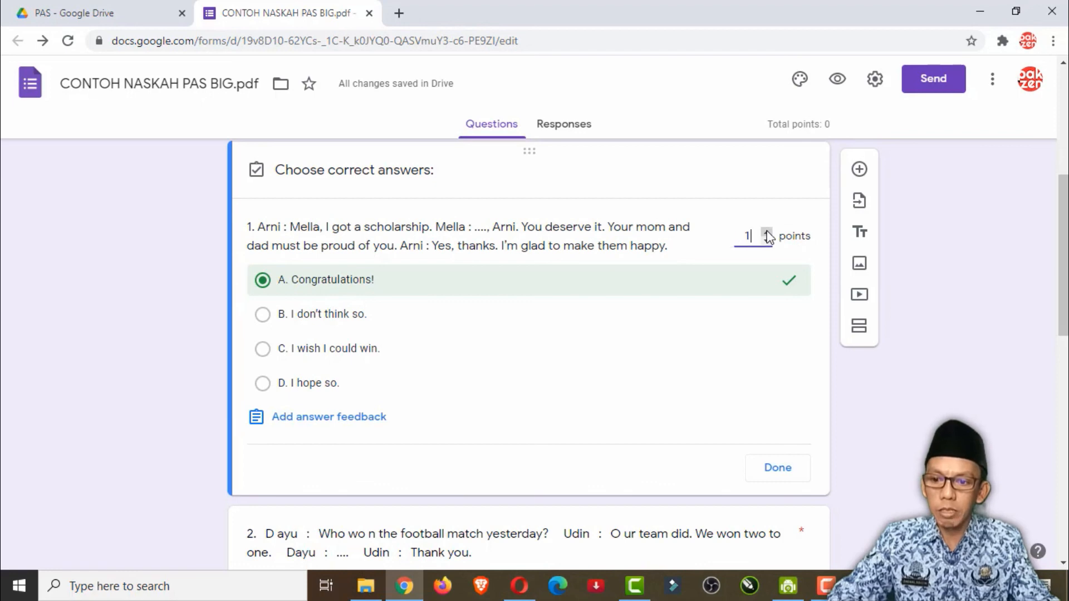
left_click(767, 233)
left_click(767, 233)
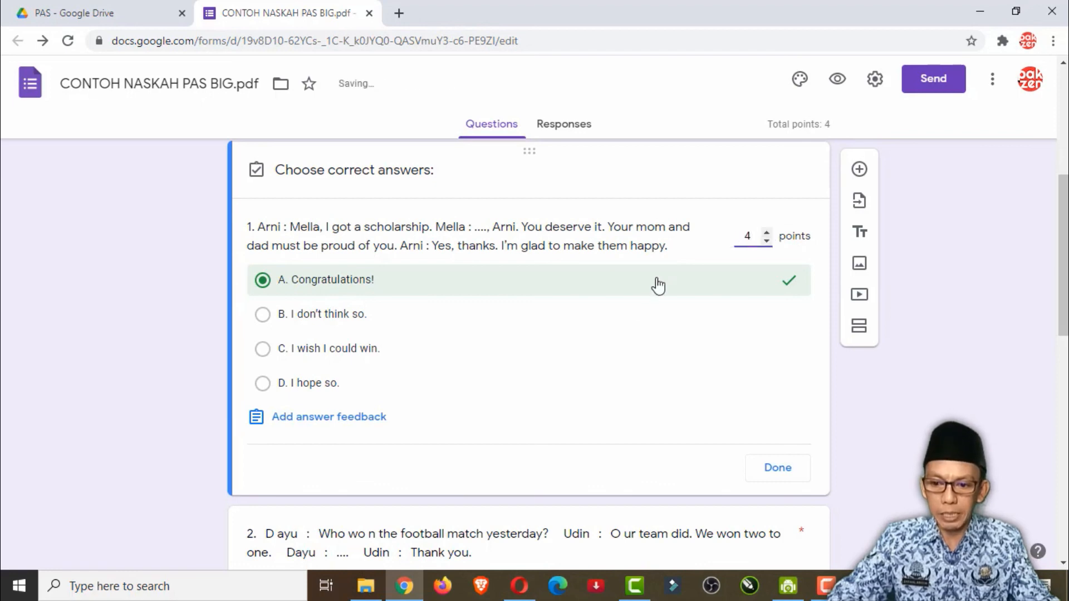
left_click(788, 479)
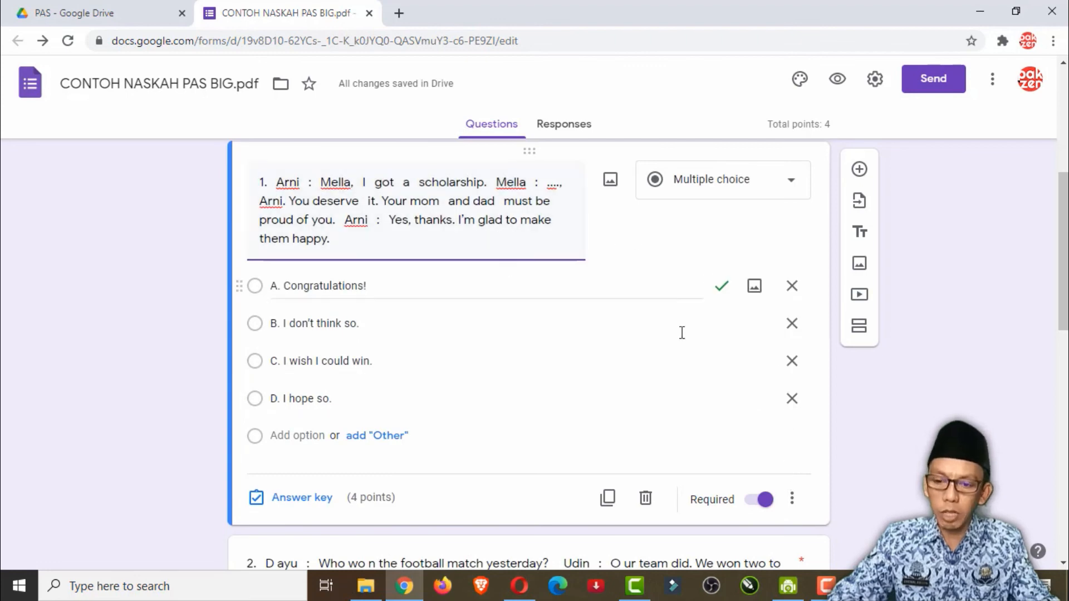
Step: Review the whole quiz form, from the email address section and question 1 through question 4
scroll(651, 290, "down", 1)
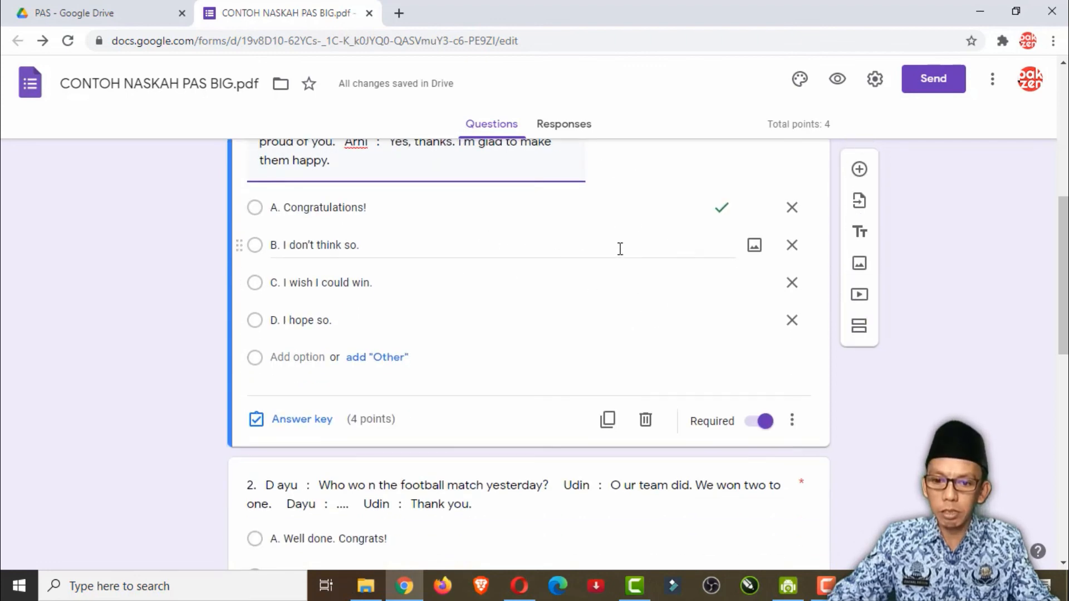
scroll(465, 266, "down", 5)
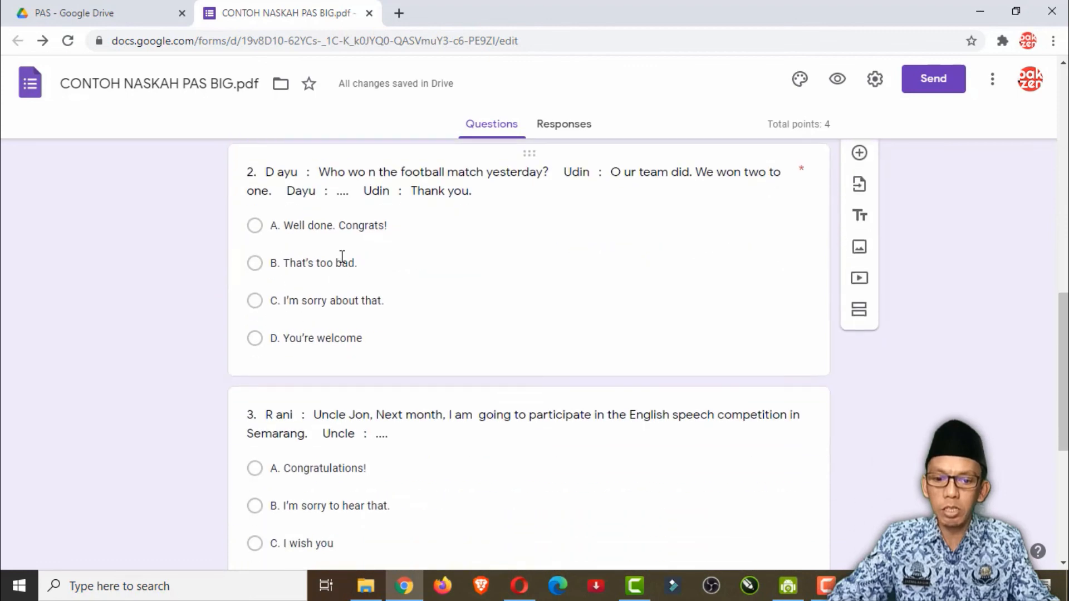
scroll(371, 258, "down", 5)
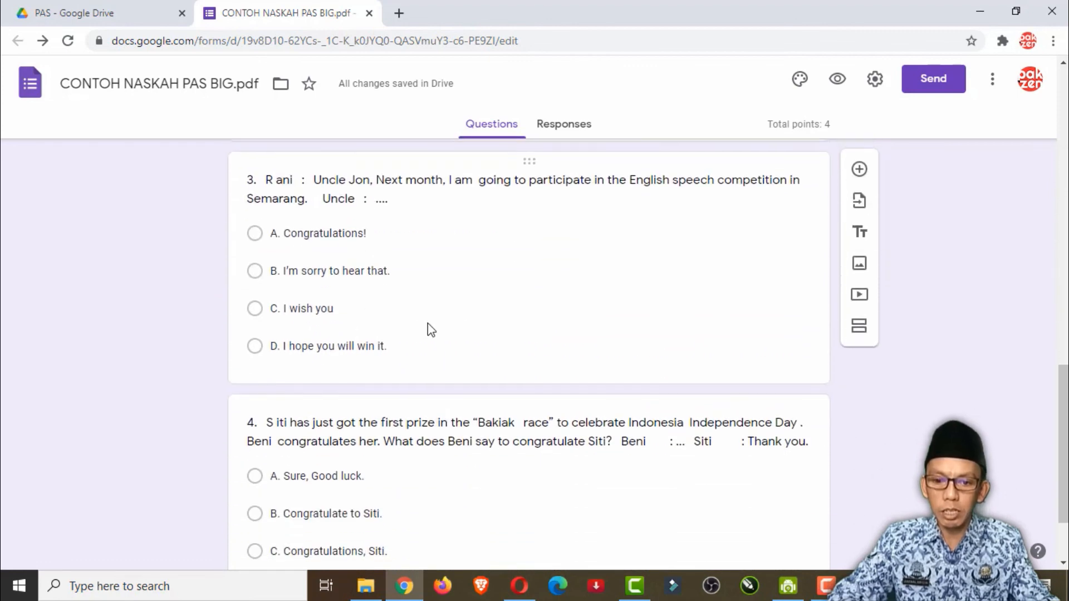
scroll(611, 301, "up", 11)
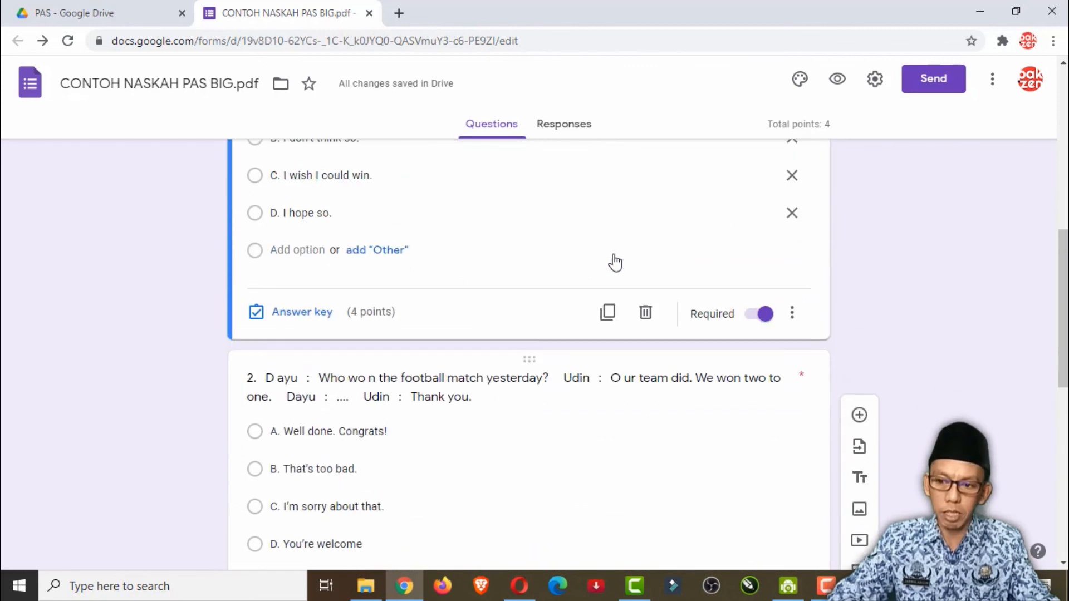
scroll(696, 307, "up", 7)
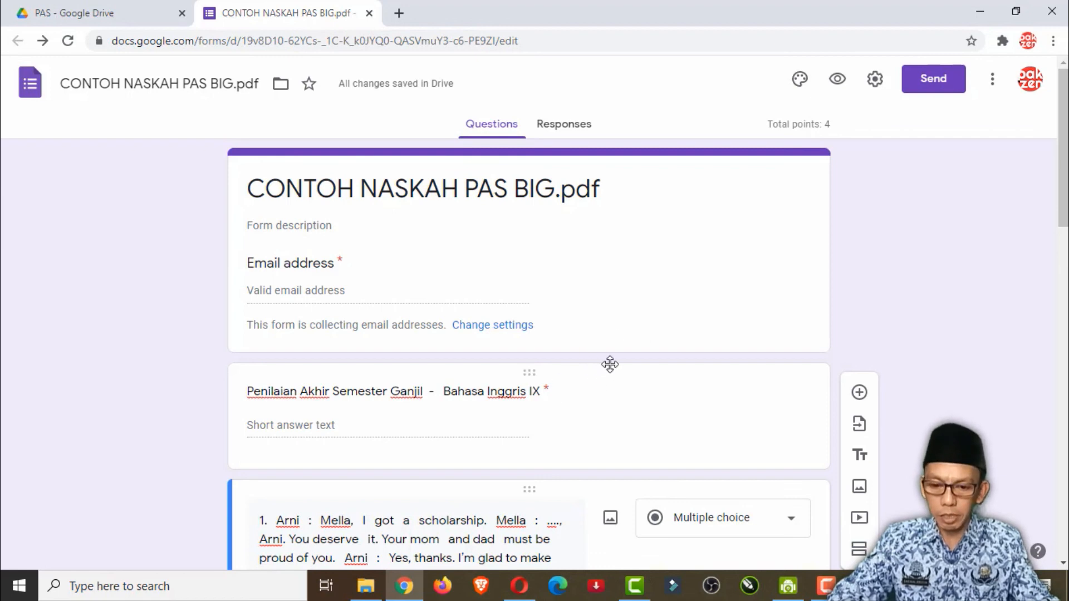
scroll(614, 342, "down", 3)
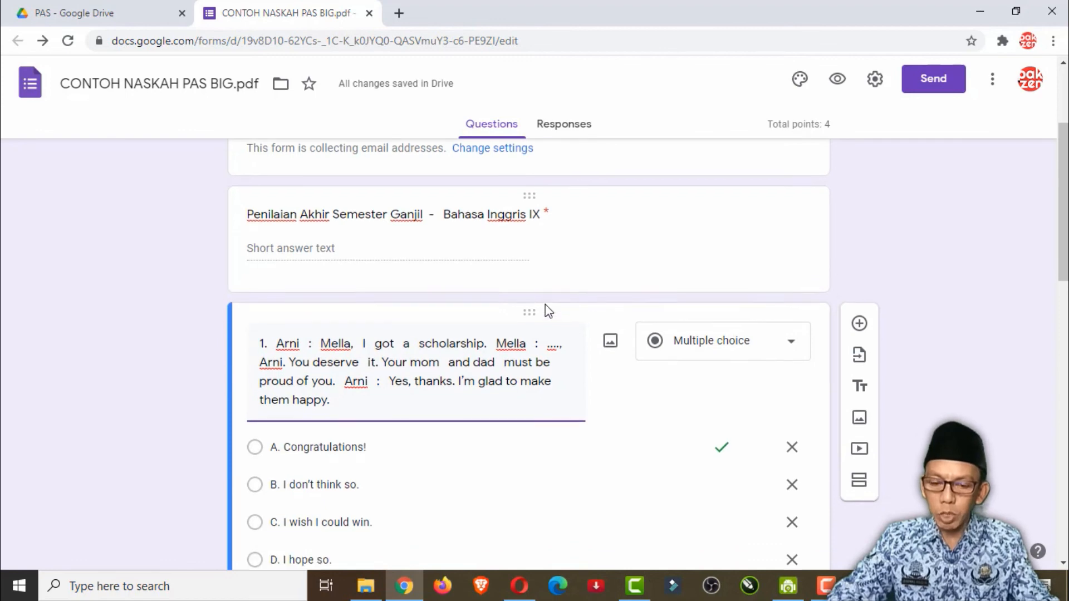
scroll(549, 311, "down", 2)
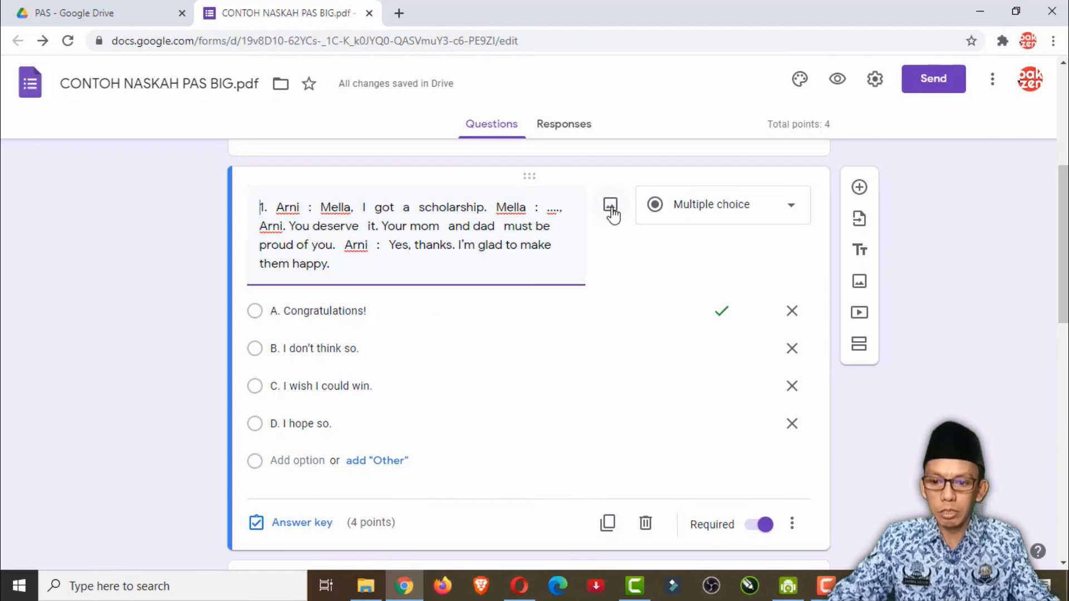
scroll(684, 289, "down", 13)
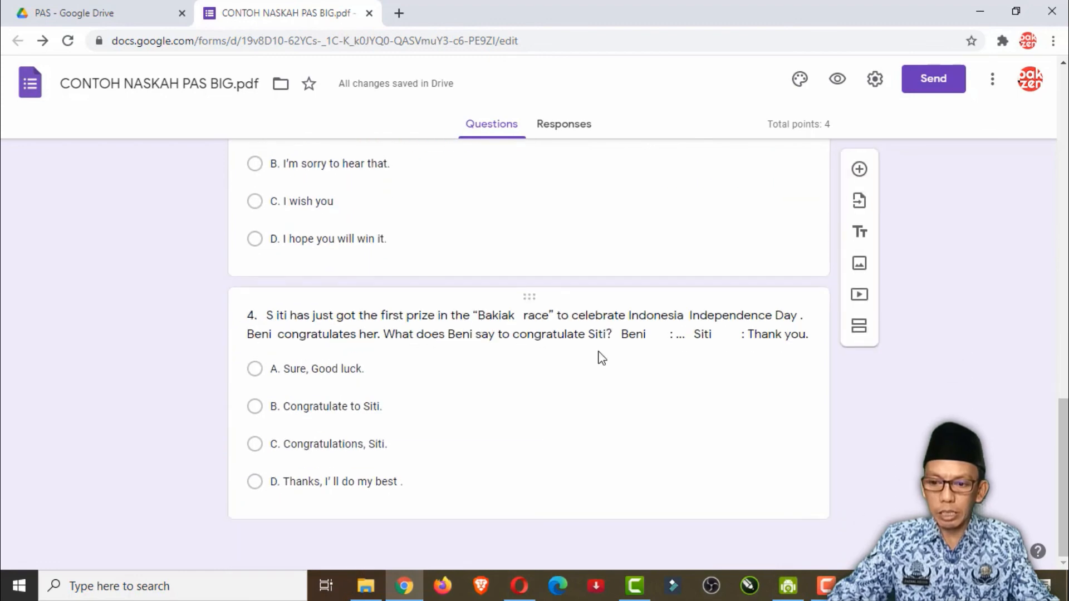
scroll(509, 346, "up", 12)
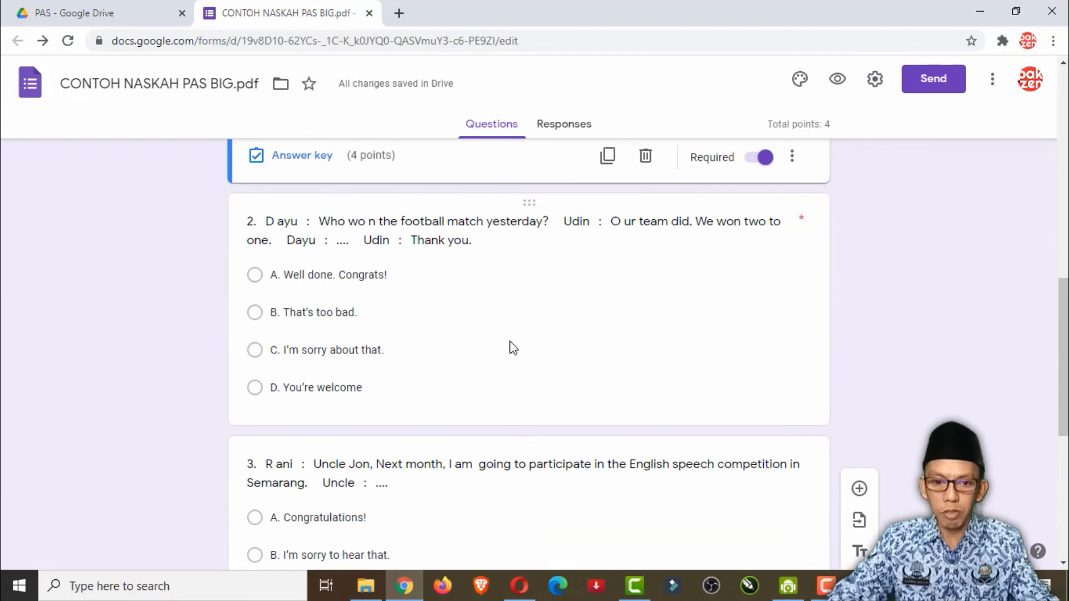
scroll(509, 341, "up", 3)
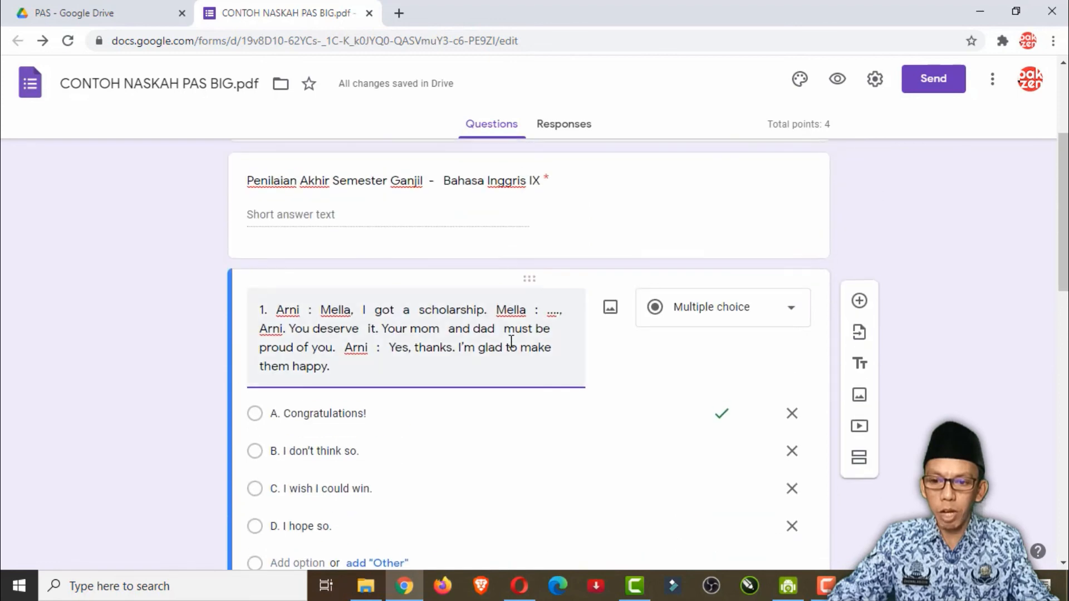